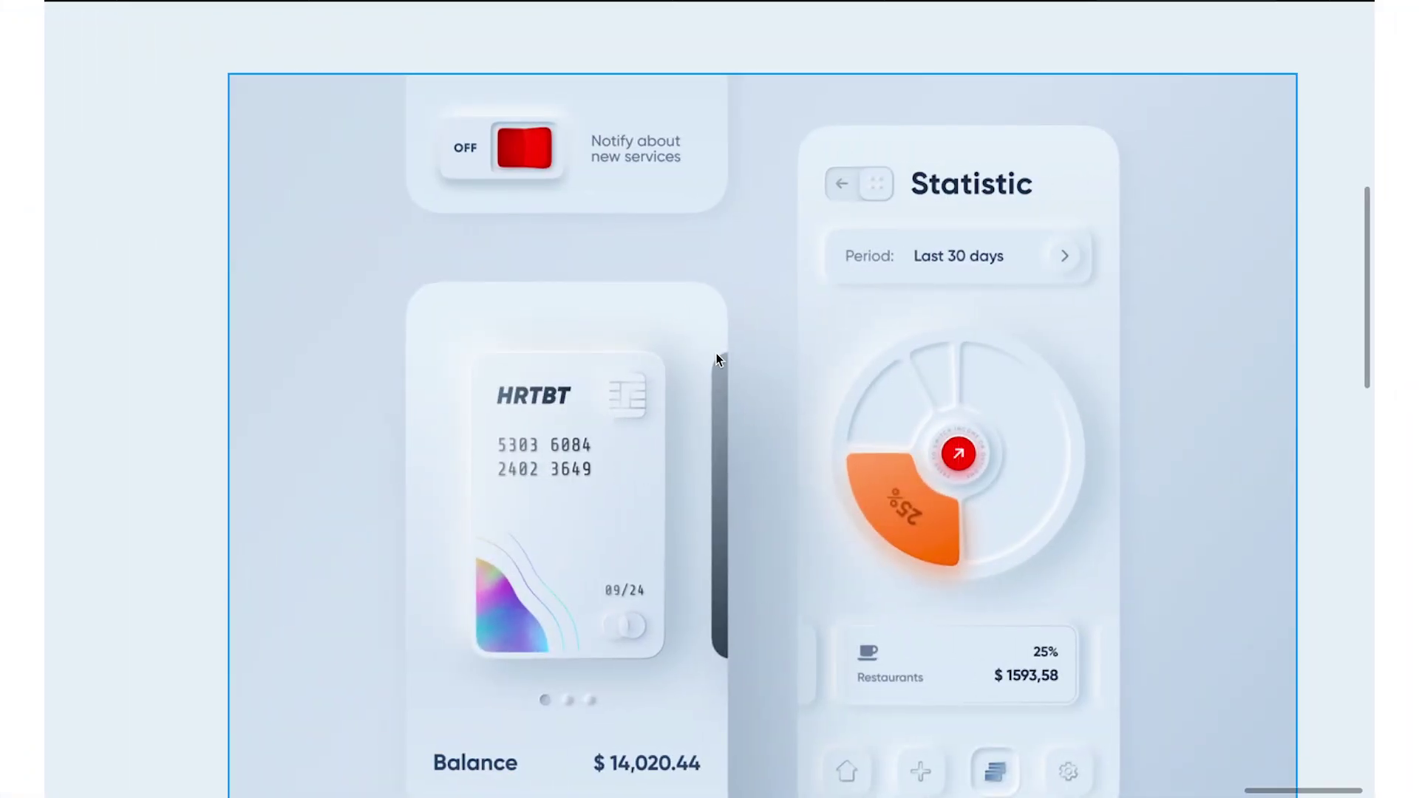
# Draw a rectangle below the Drop Shadow ratio 1 notes
pyautogui.scroll(-4, 716, 353)
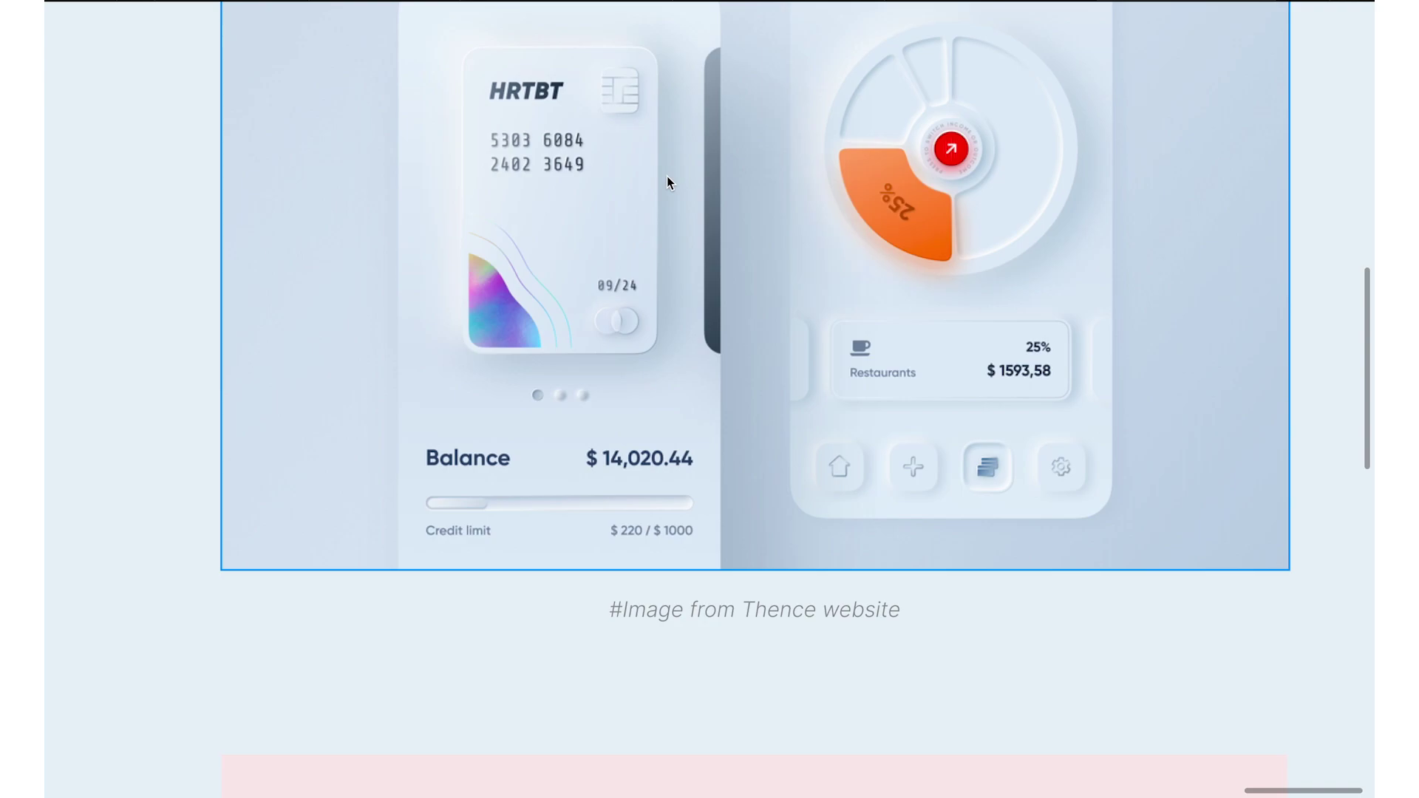
pyautogui.scroll(-10, 667, 176)
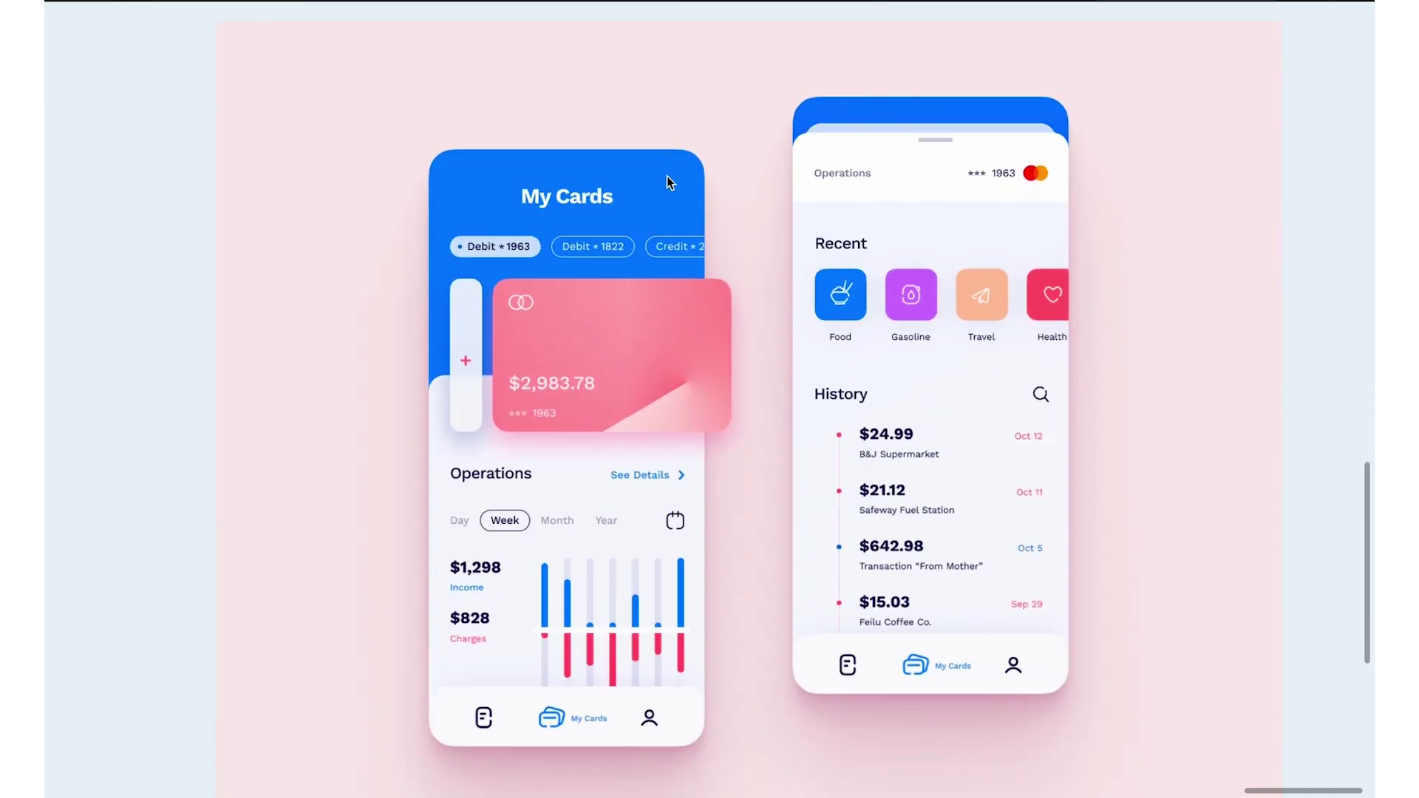
pyautogui.scroll(2, 496, 322)
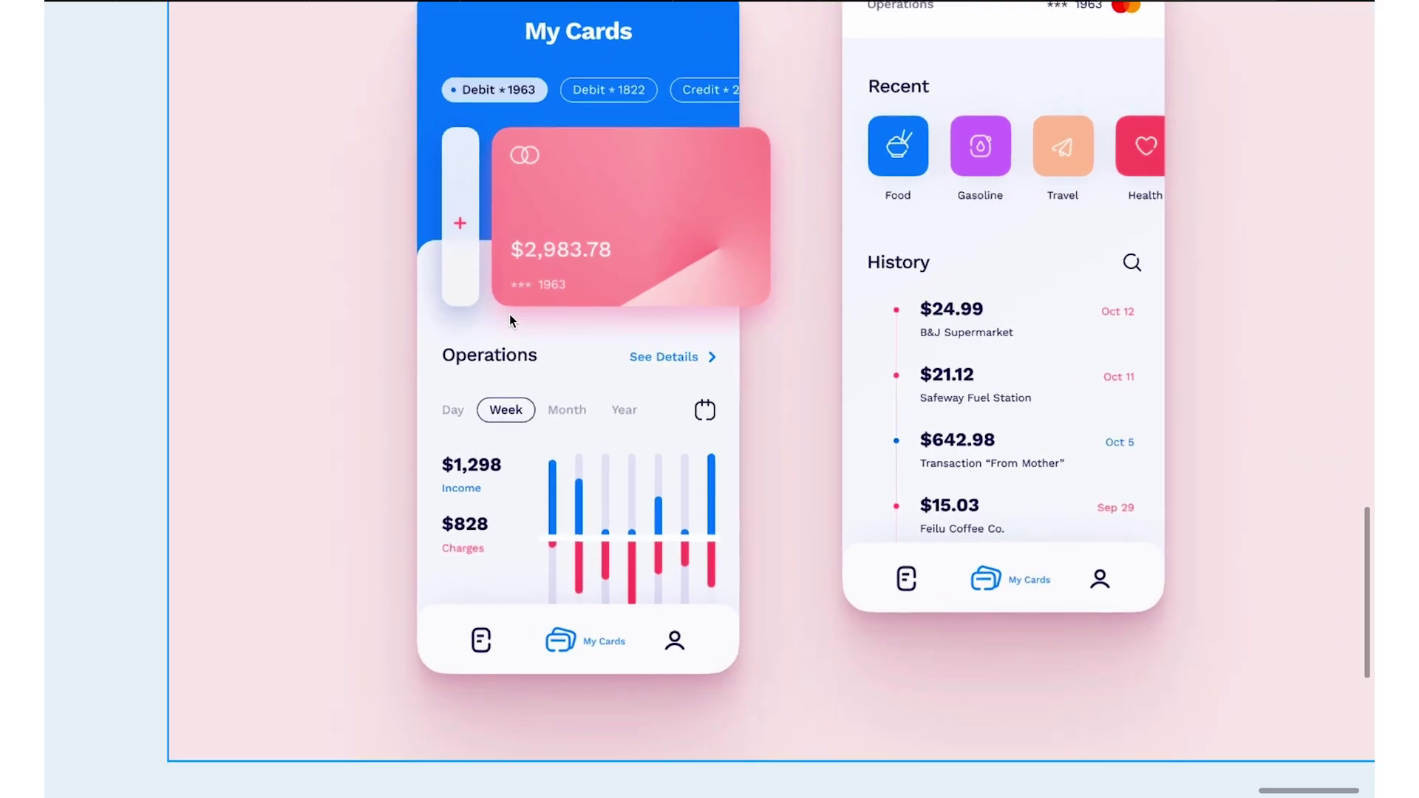
pyautogui.scroll(-3, 670, 319)
pyautogui.scroll(8, 663, 219)
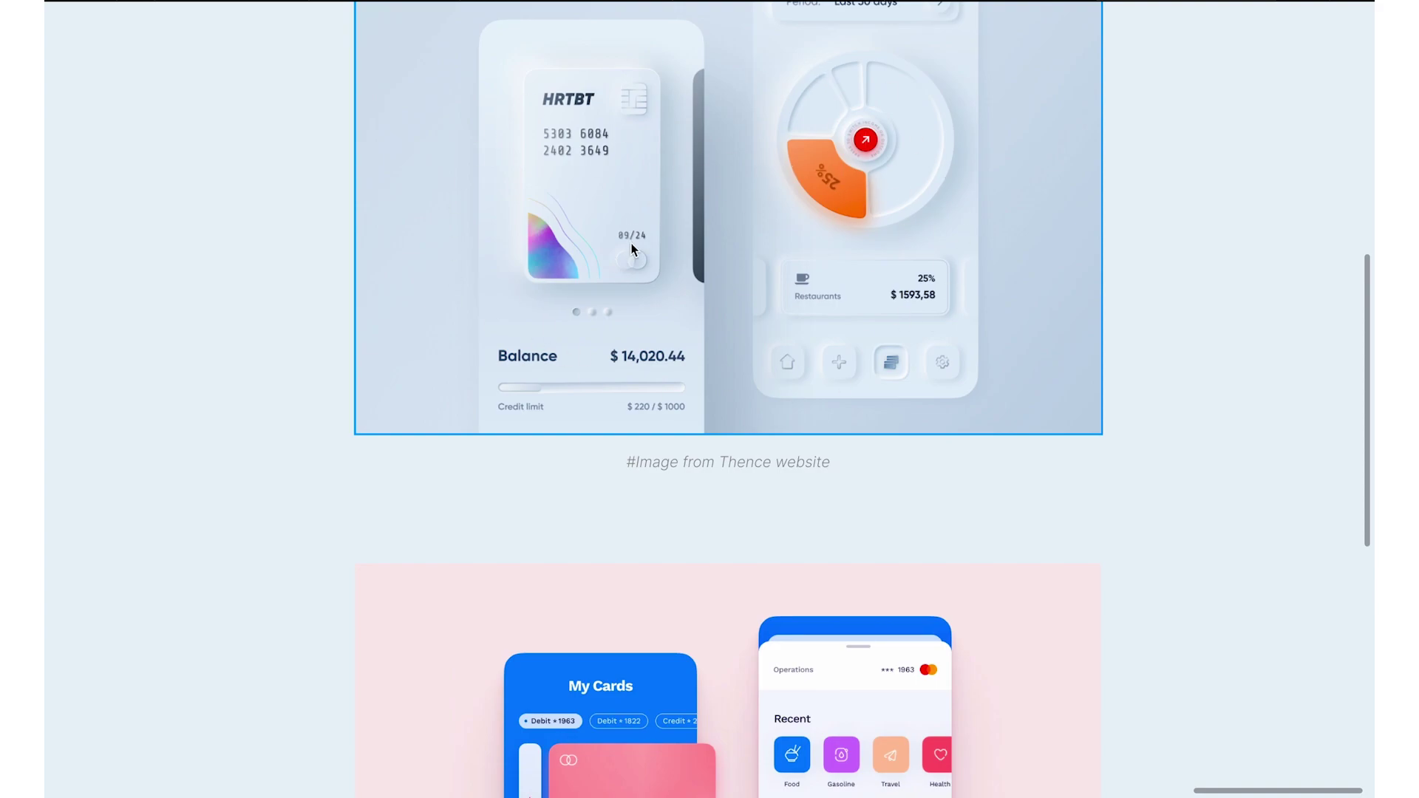
pyautogui.scroll(-8, 719, 253)
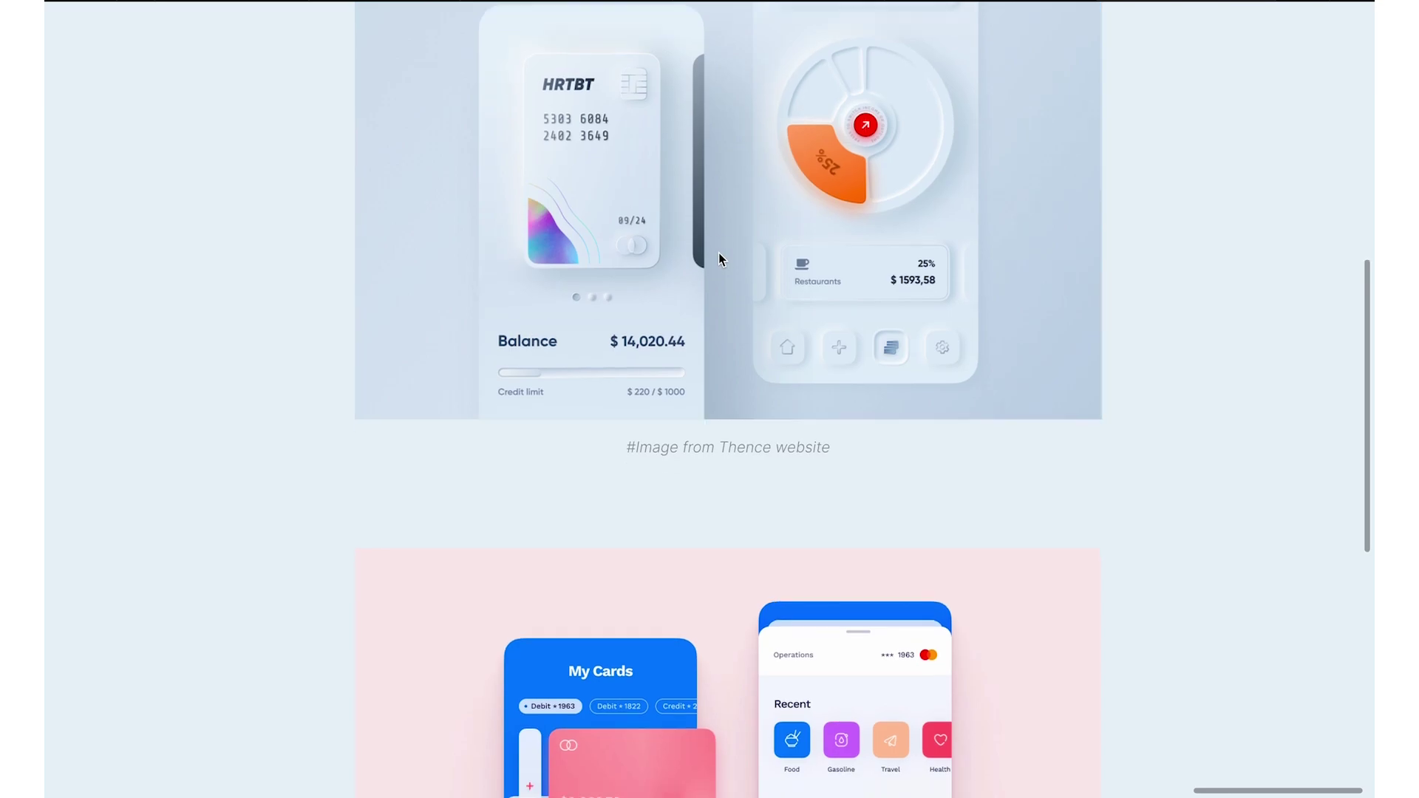
pyautogui.scroll(5, 629, 207)
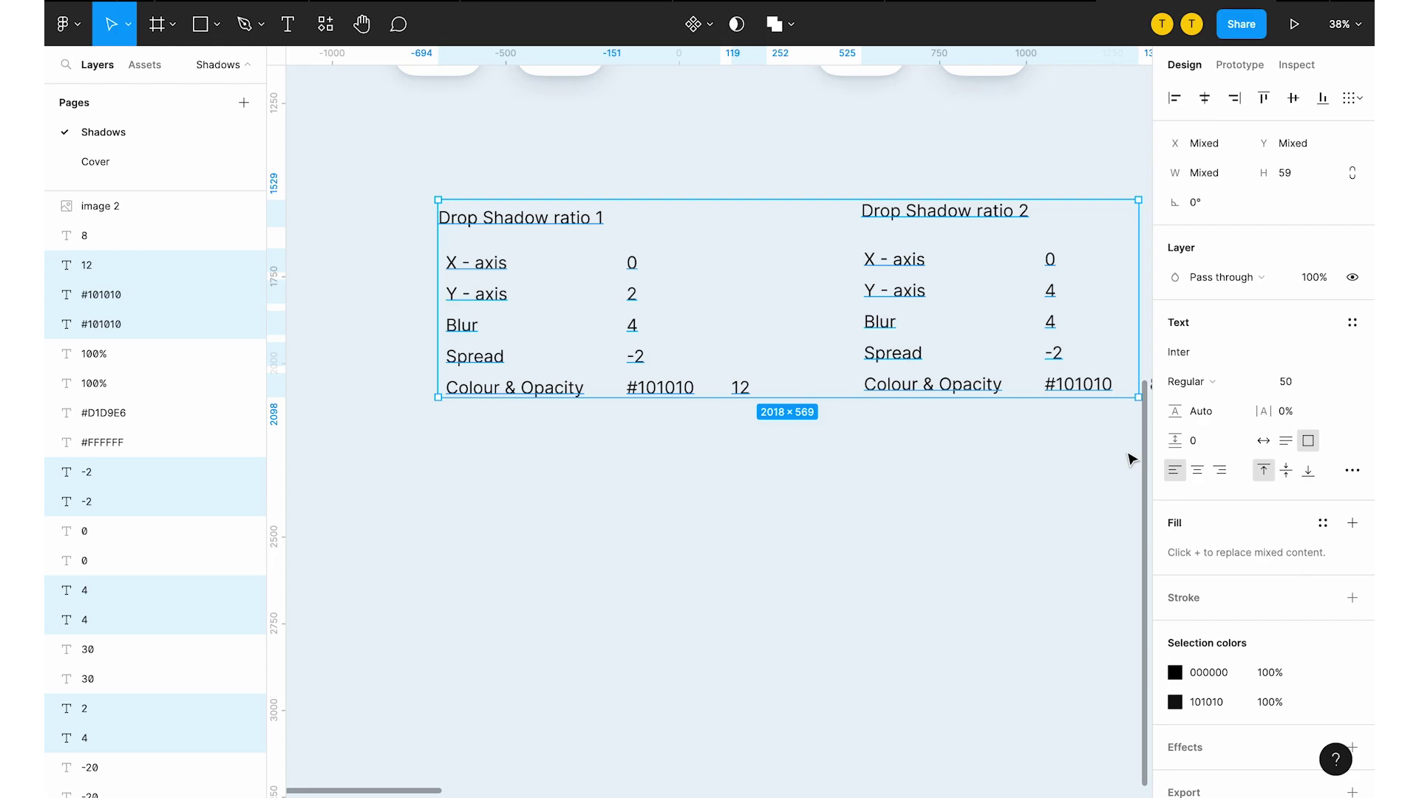
pyautogui.click(934, 460)
pyautogui.click(200, 25)
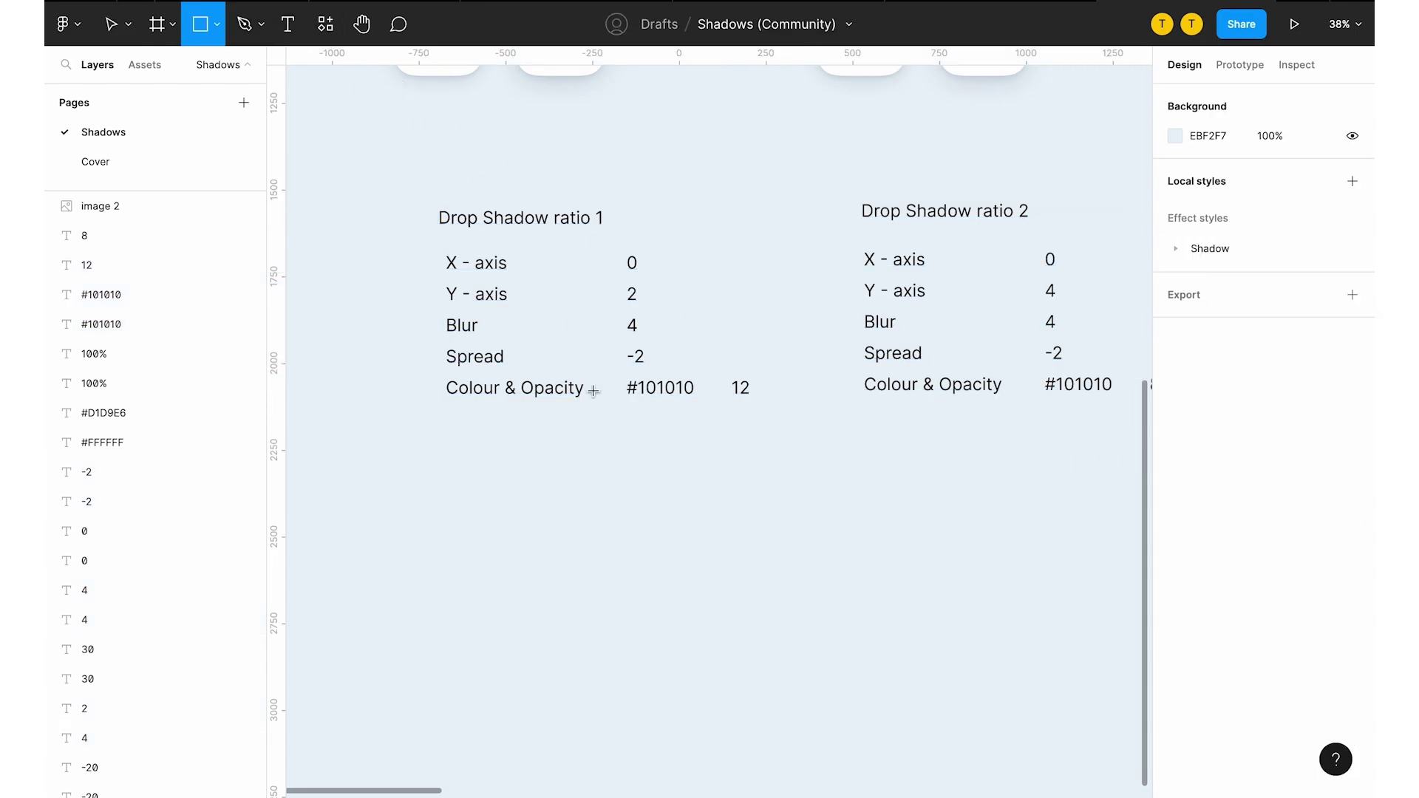
pyautogui.moveTo(451, 457); pyautogui.dragTo(539, 545)
pyautogui.scroll(3, 570, 475)
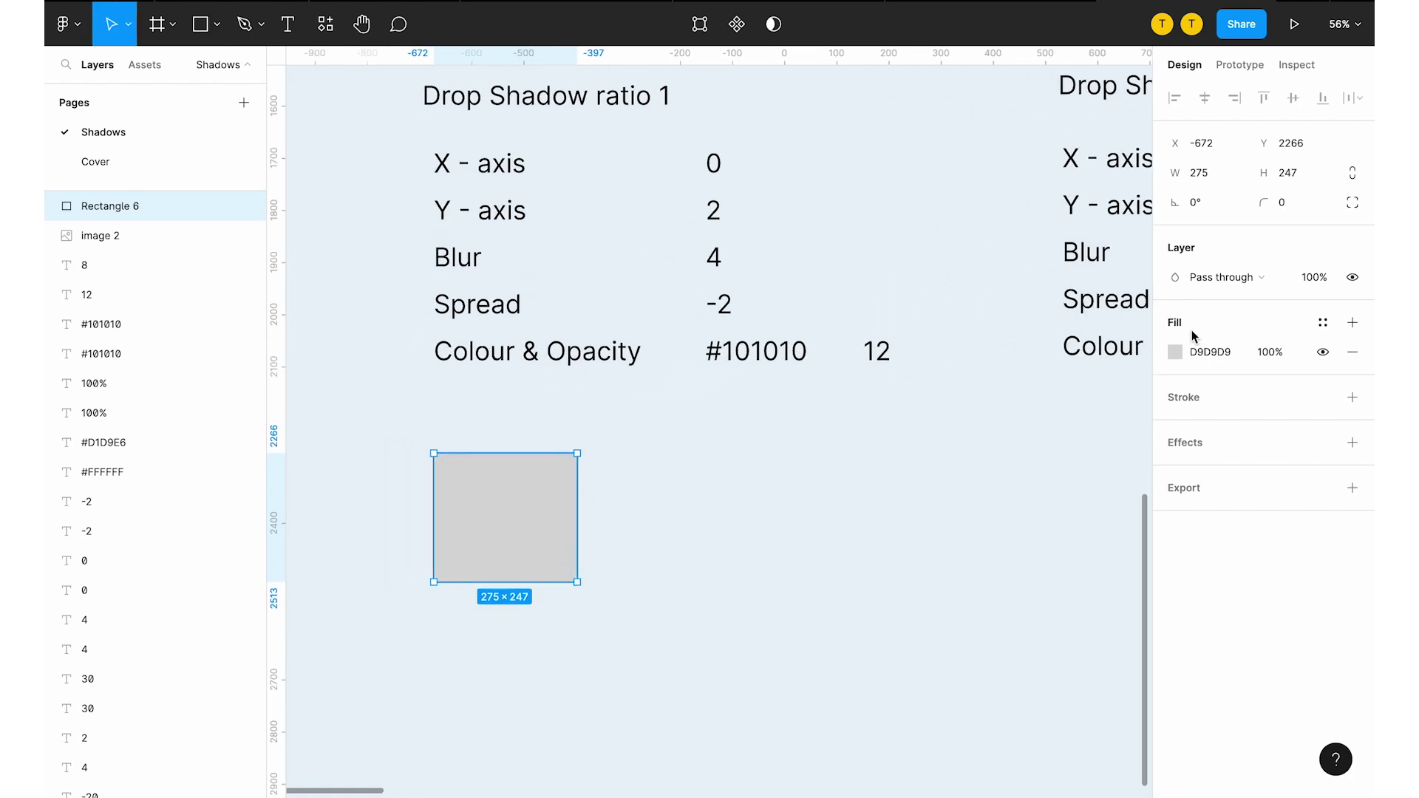
# Make the rectangle's fill pure white (FFFFFF)
pyautogui.click(1176, 353)
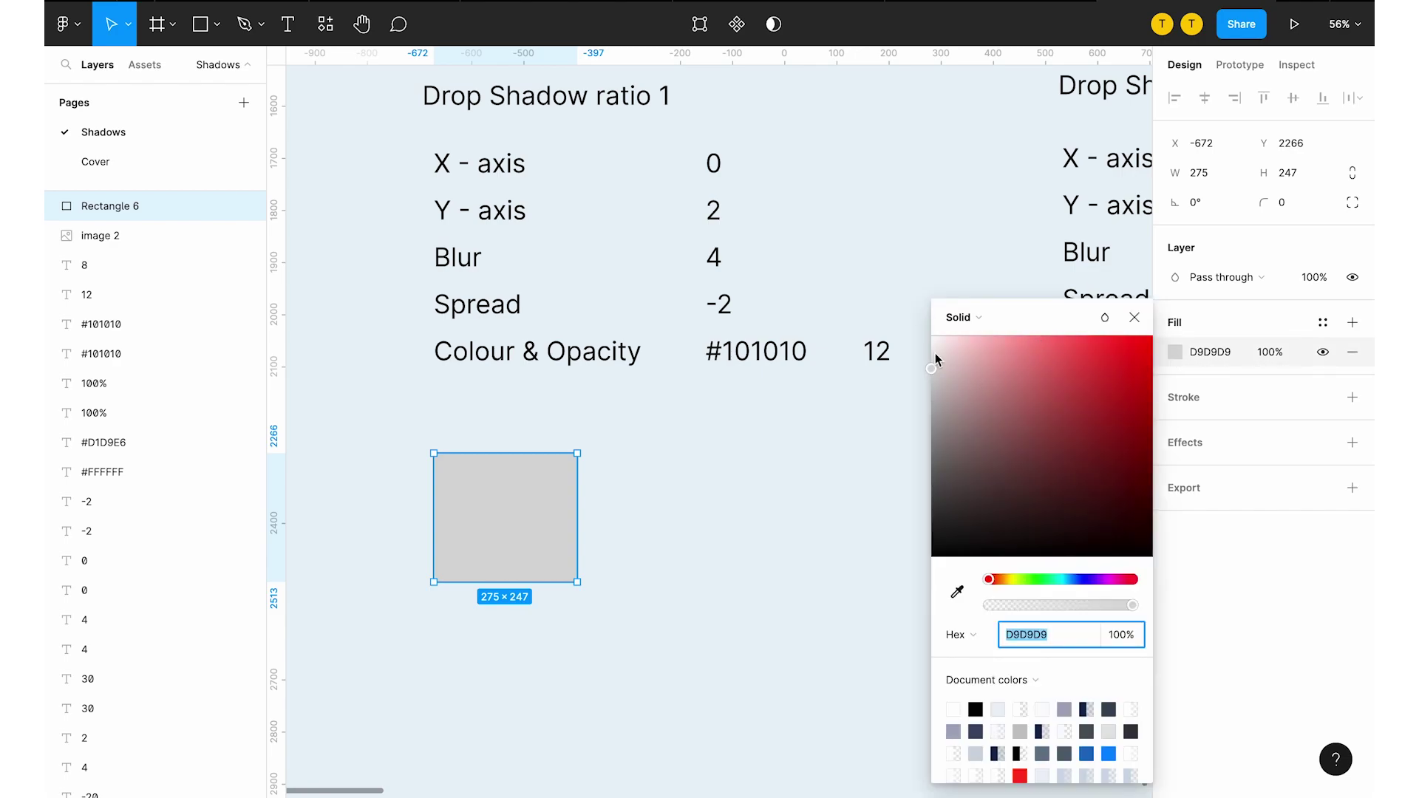
pyautogui.click(934, 354)
pyautogui.click(453, 557)
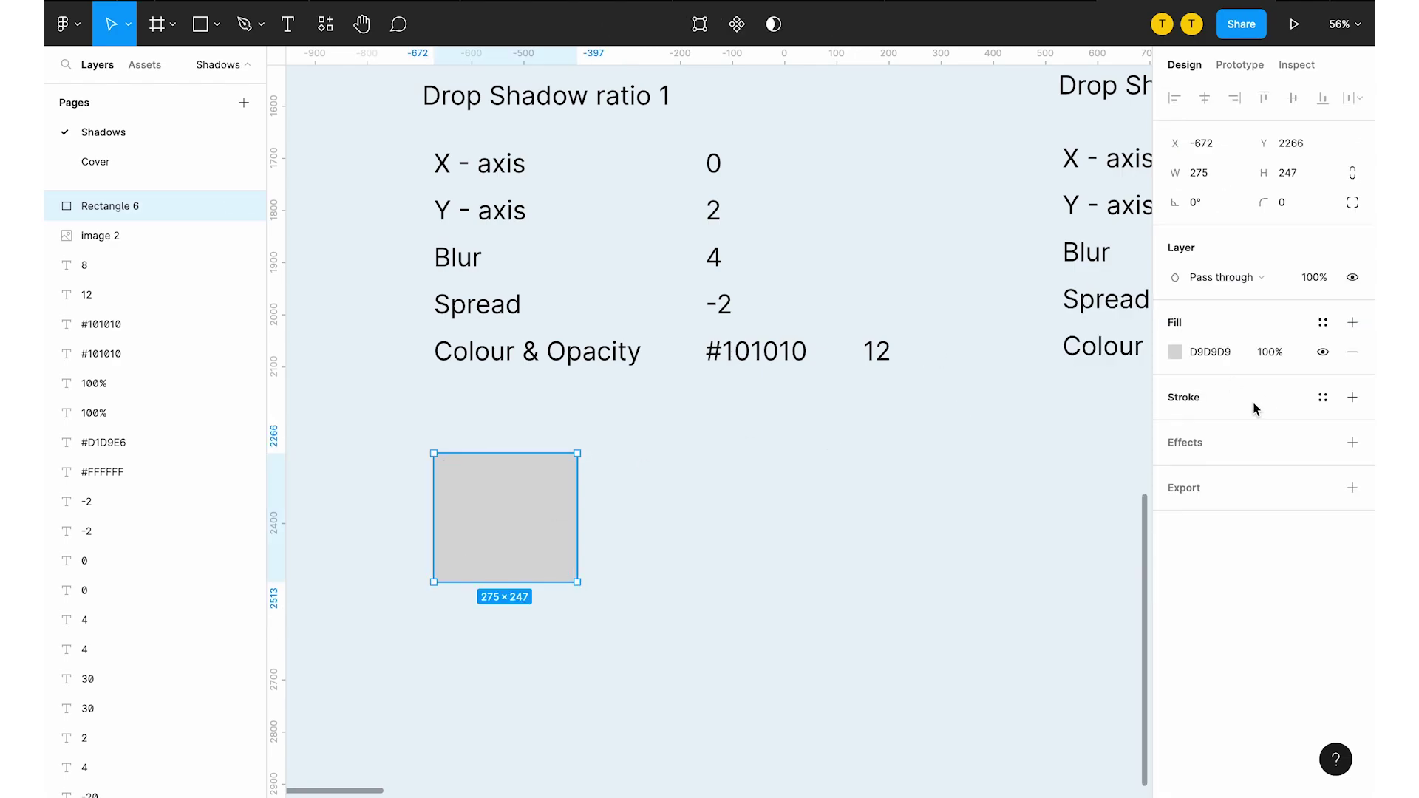
pyautogui.click(1175, 352)
pyautogui.moveTo(945, 348); pyautogui.dragTo(918, 344)
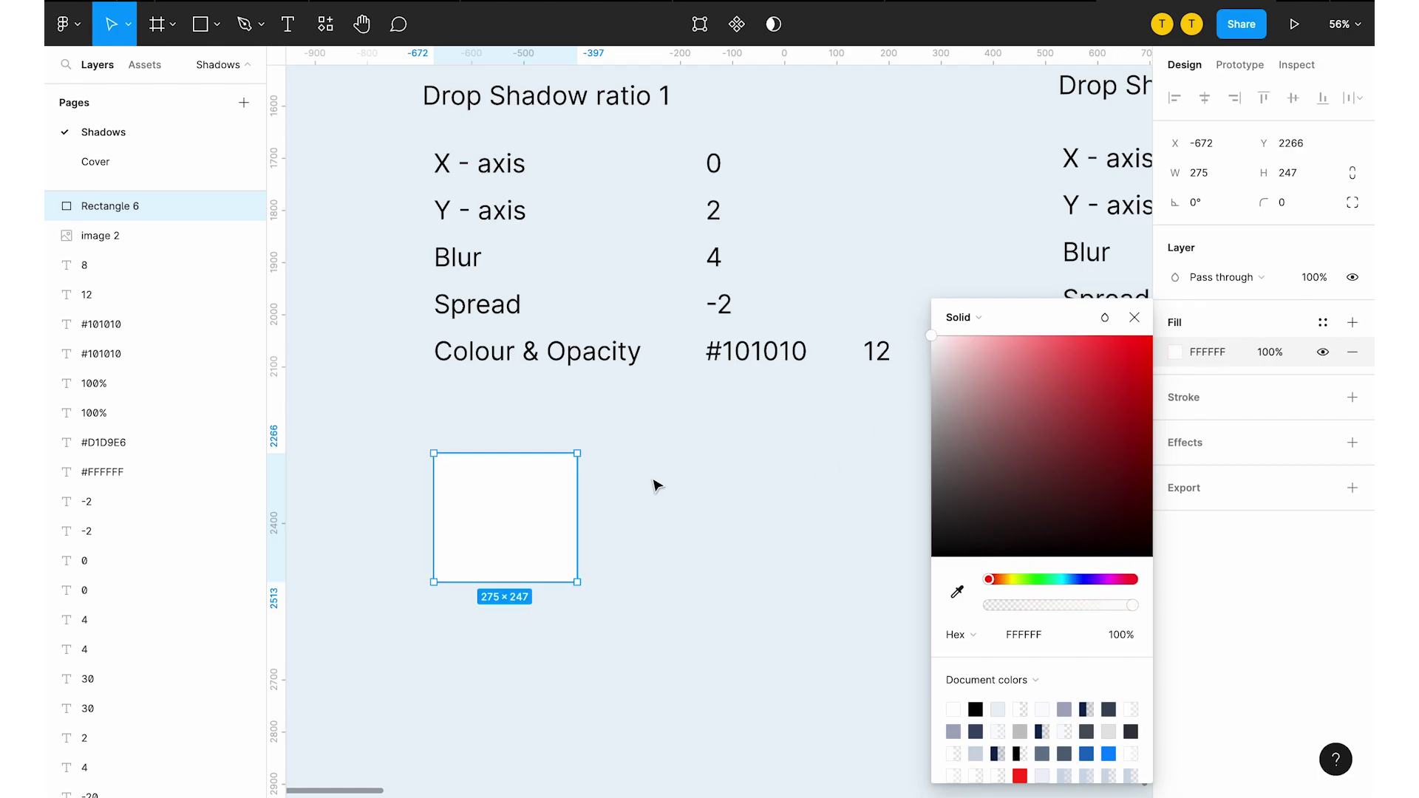
pyautogui.click(593, 496)
pyautogui.click(548, 485)
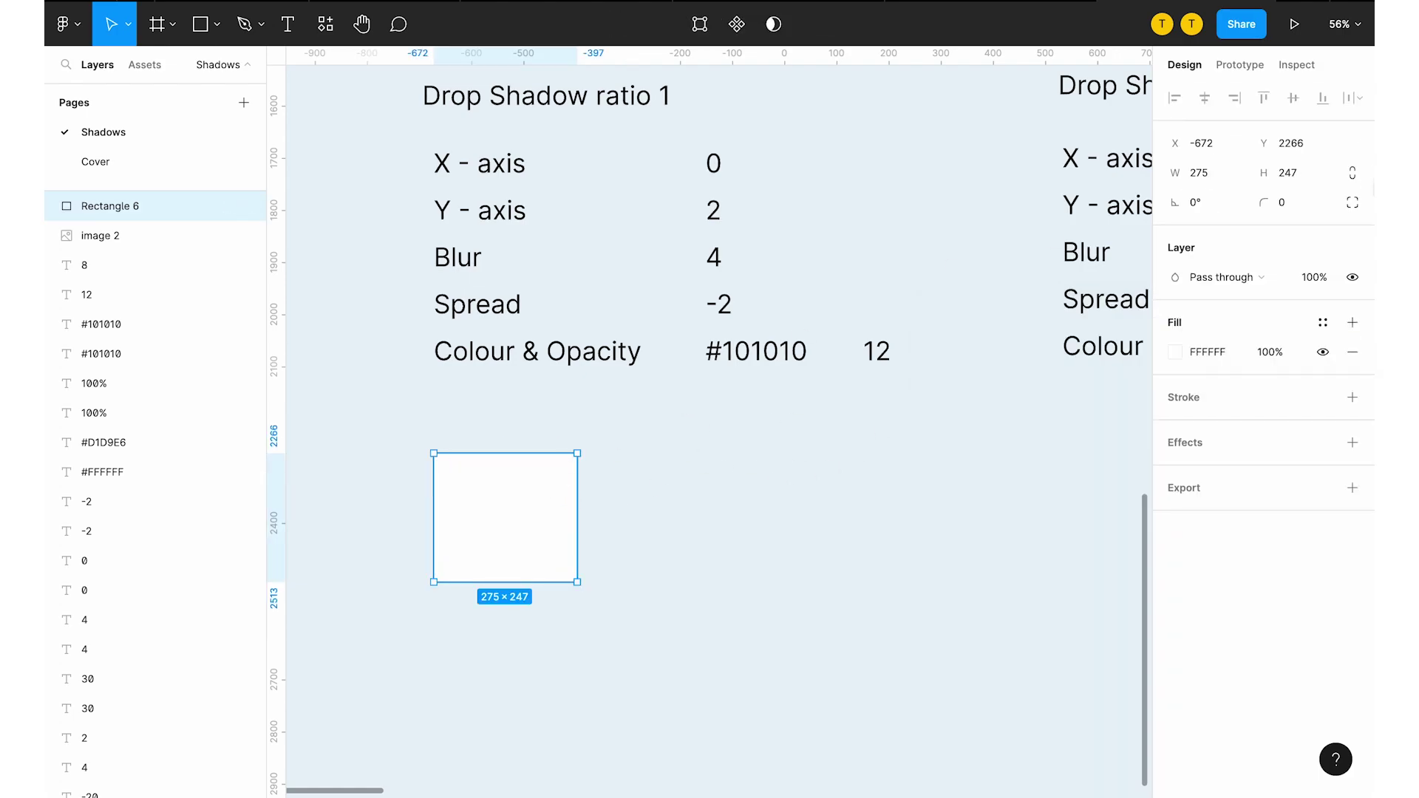
# Round the rectangle's corners to radius 30 and narrow it to 256 wide
pyautogui.click(1290, 210)
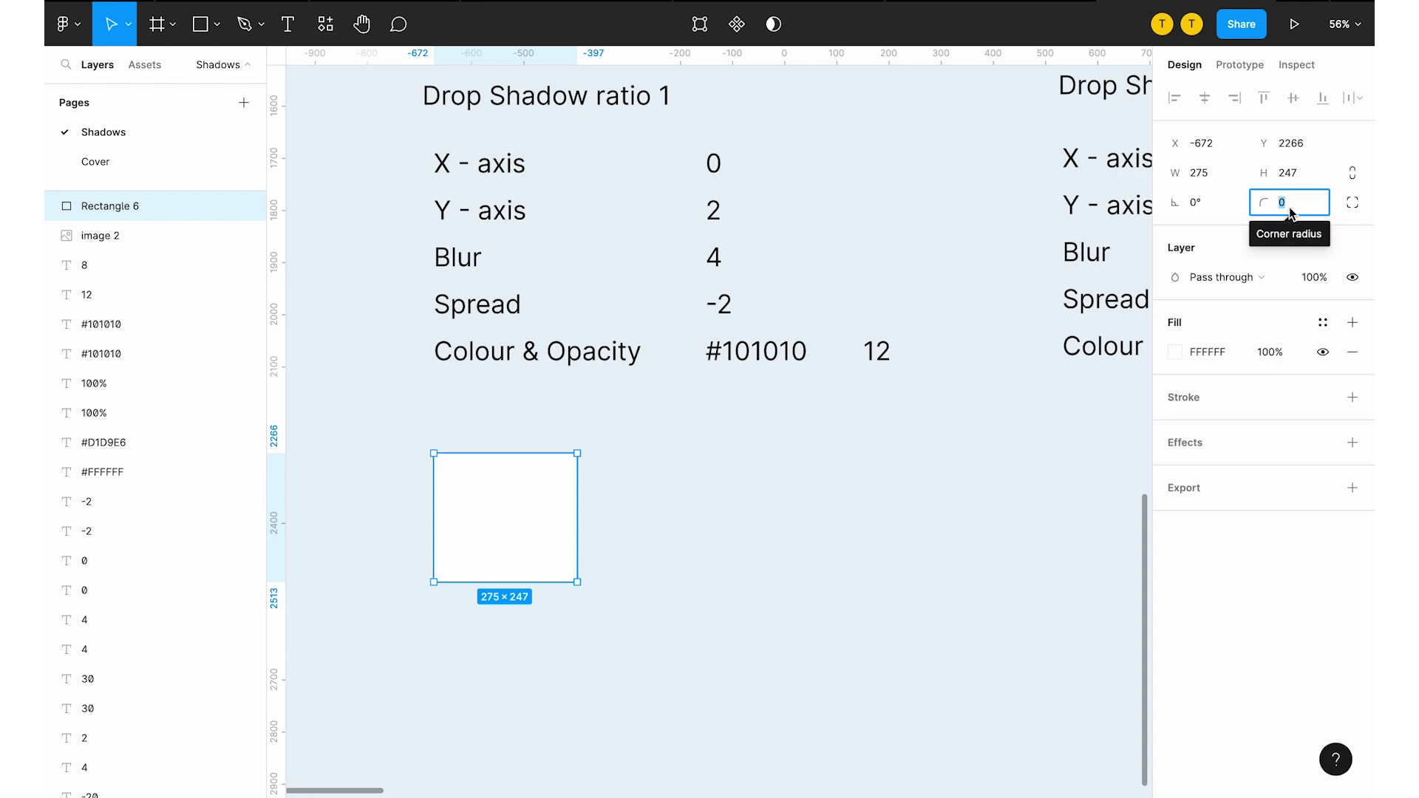
pyautogui.write('2')
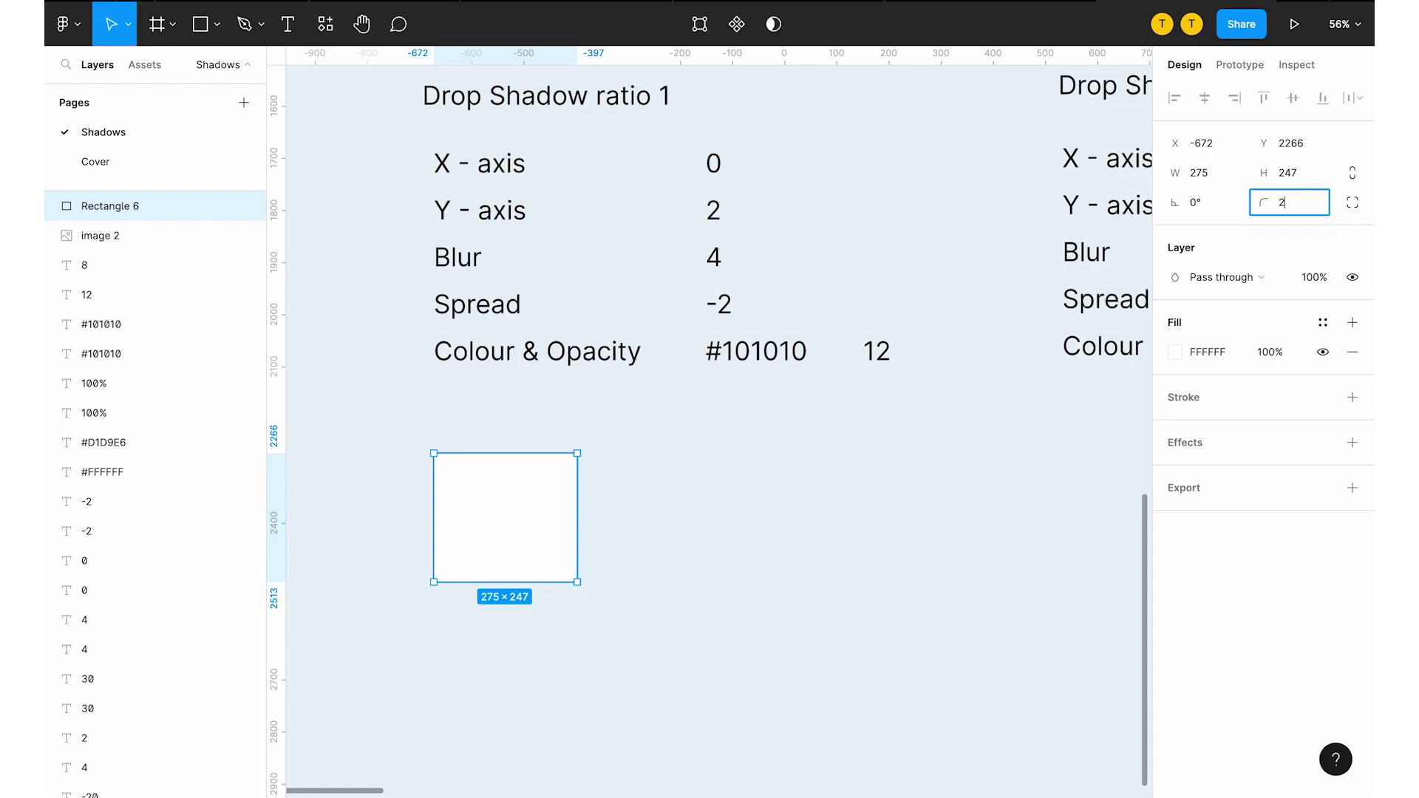
pyautogui.write('0')
pyautogui.press('Return')
pyautogui.moveTo(1262, 202); pyautogui.dragTo(1271, 202)
pyautogui.moveTo(578, 495); pyautogui.dragTo(568, 495)
# Add two drop shadows to the white rectangle
pyautogui.click(1352, 442)
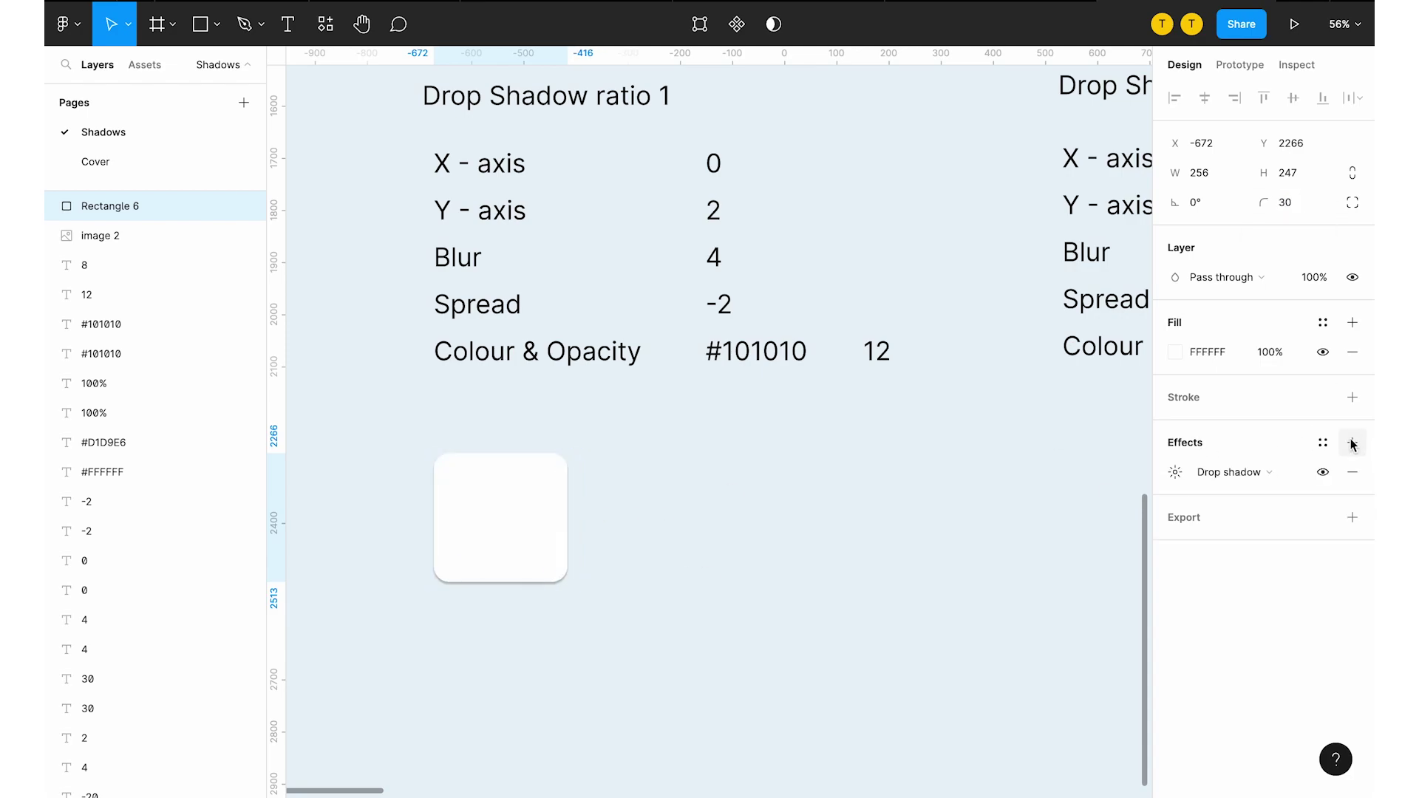
pyautogui.scroll(5, 589, 526)
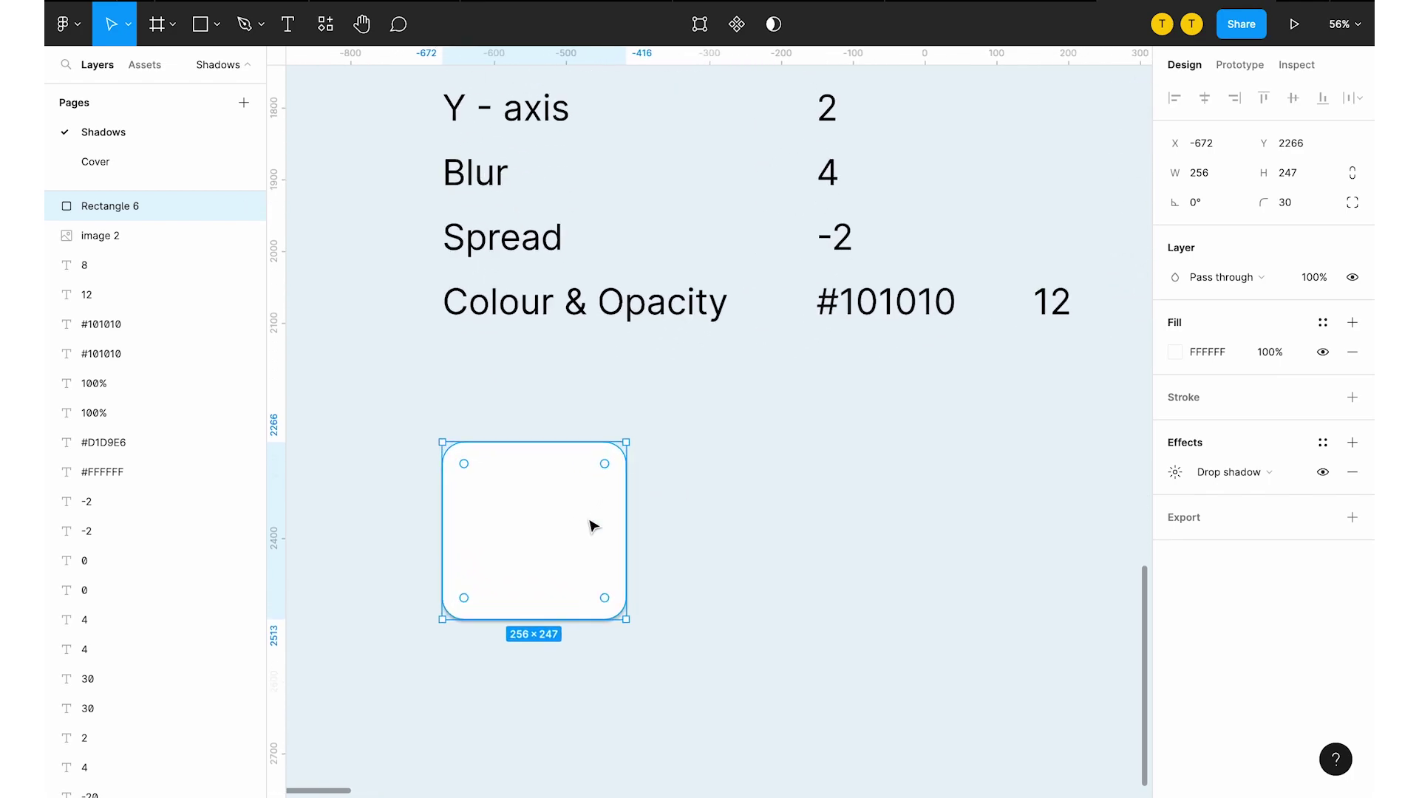
pyautogui.click(1175, 472)
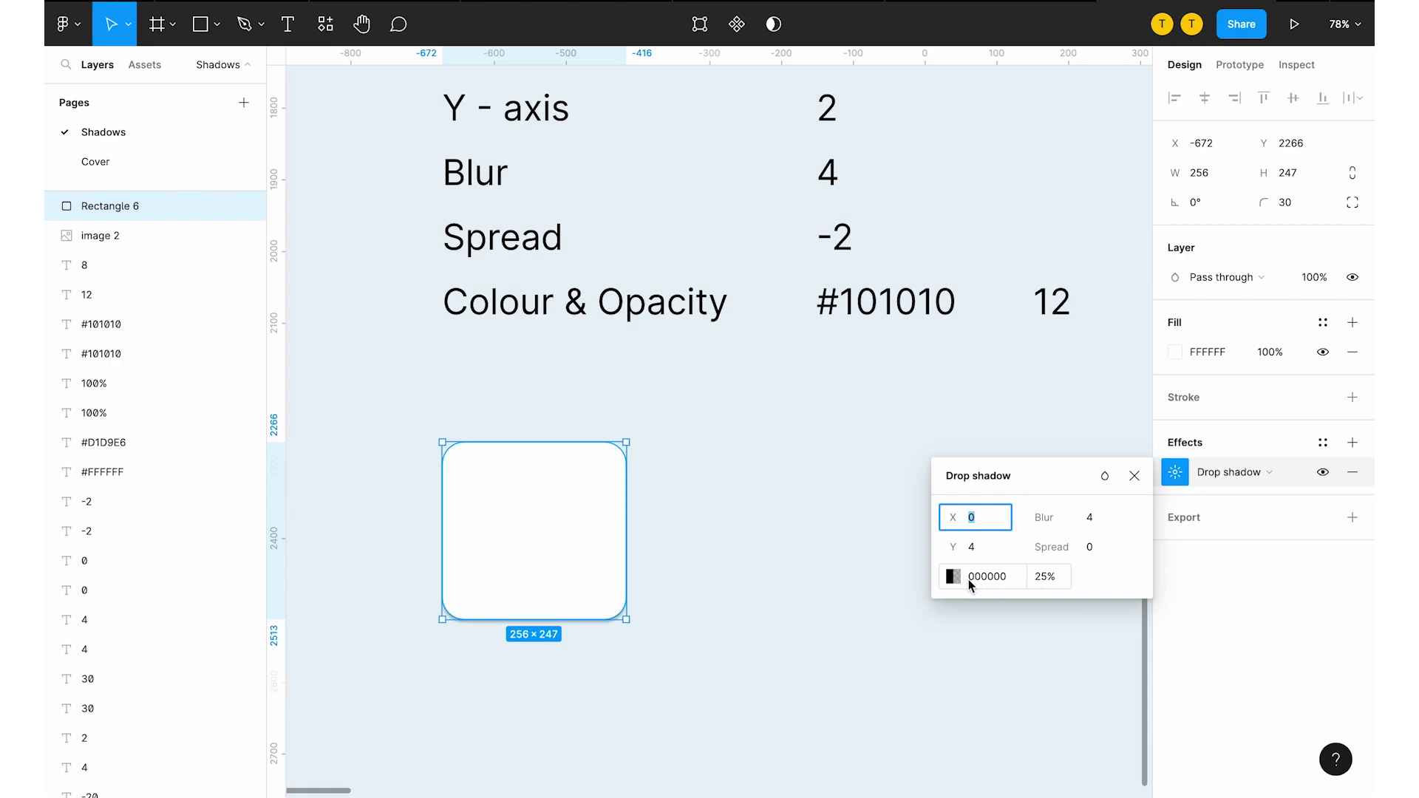
pyautogui.scroll(-4, 907, 497)
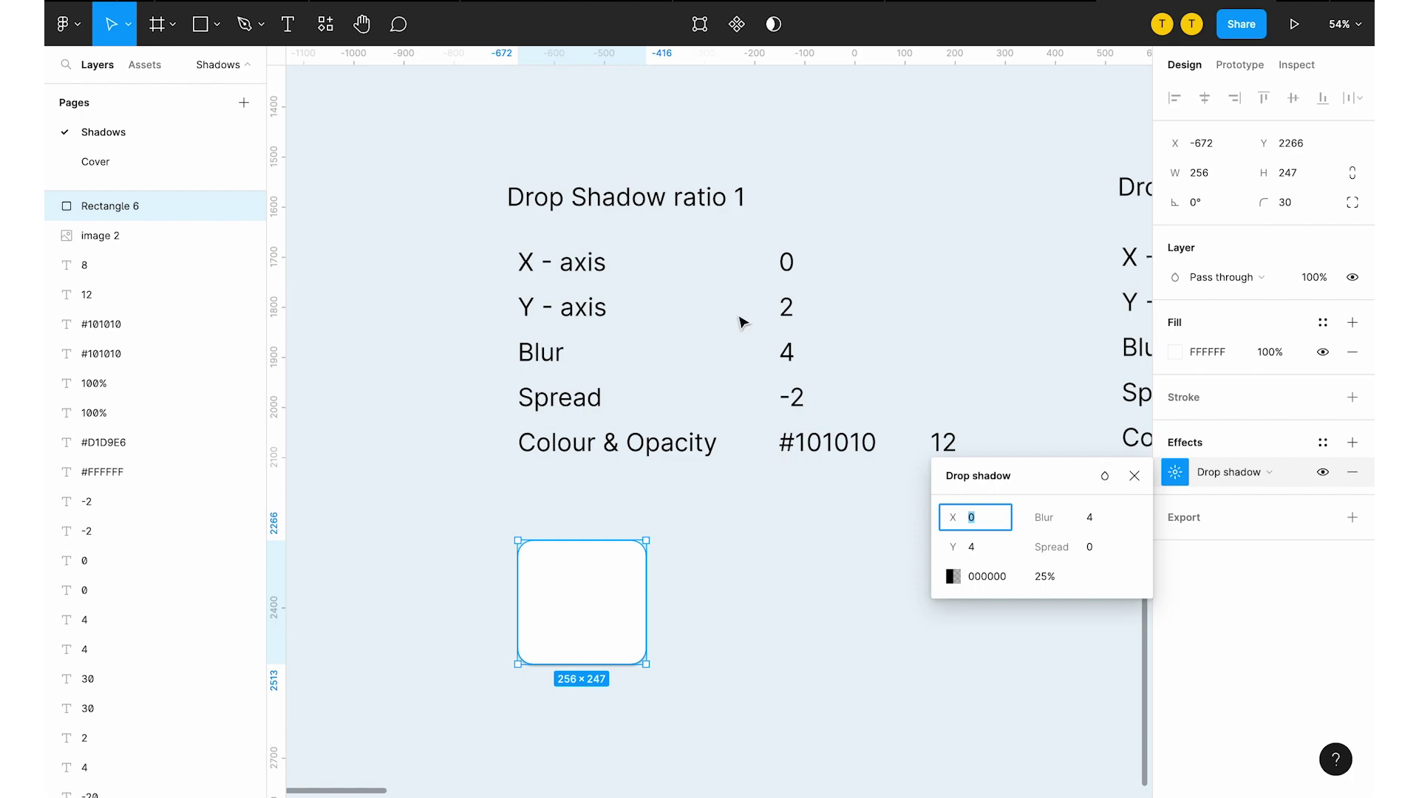
pyautogui.click(1353, 442)
pyautogui.scroll(-3, 525, 412)
pyautogui.click(1176, 502)
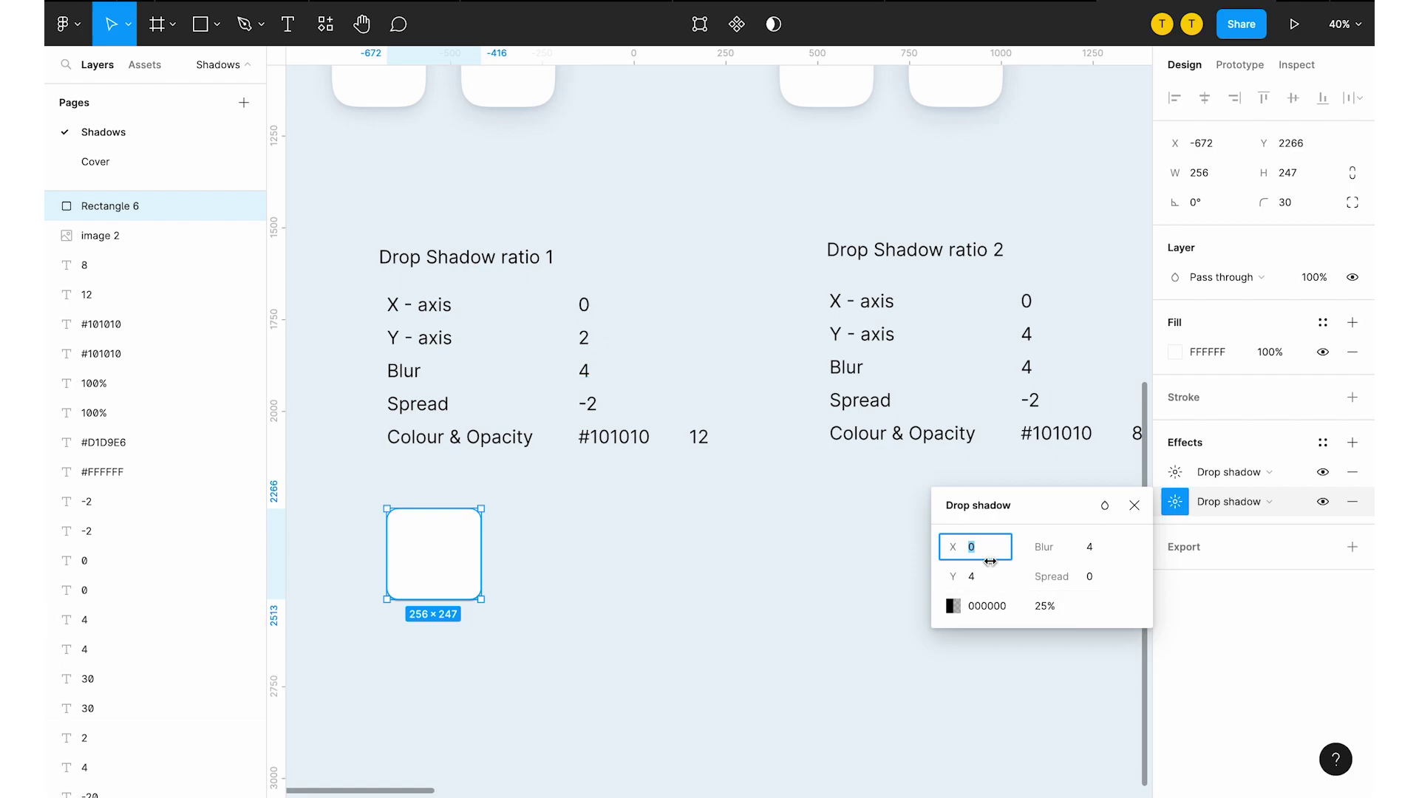
# Set the second shadow to Y 2 and blur 4, copying #101010 from the canvas note
pyautogui.click(981, 577)
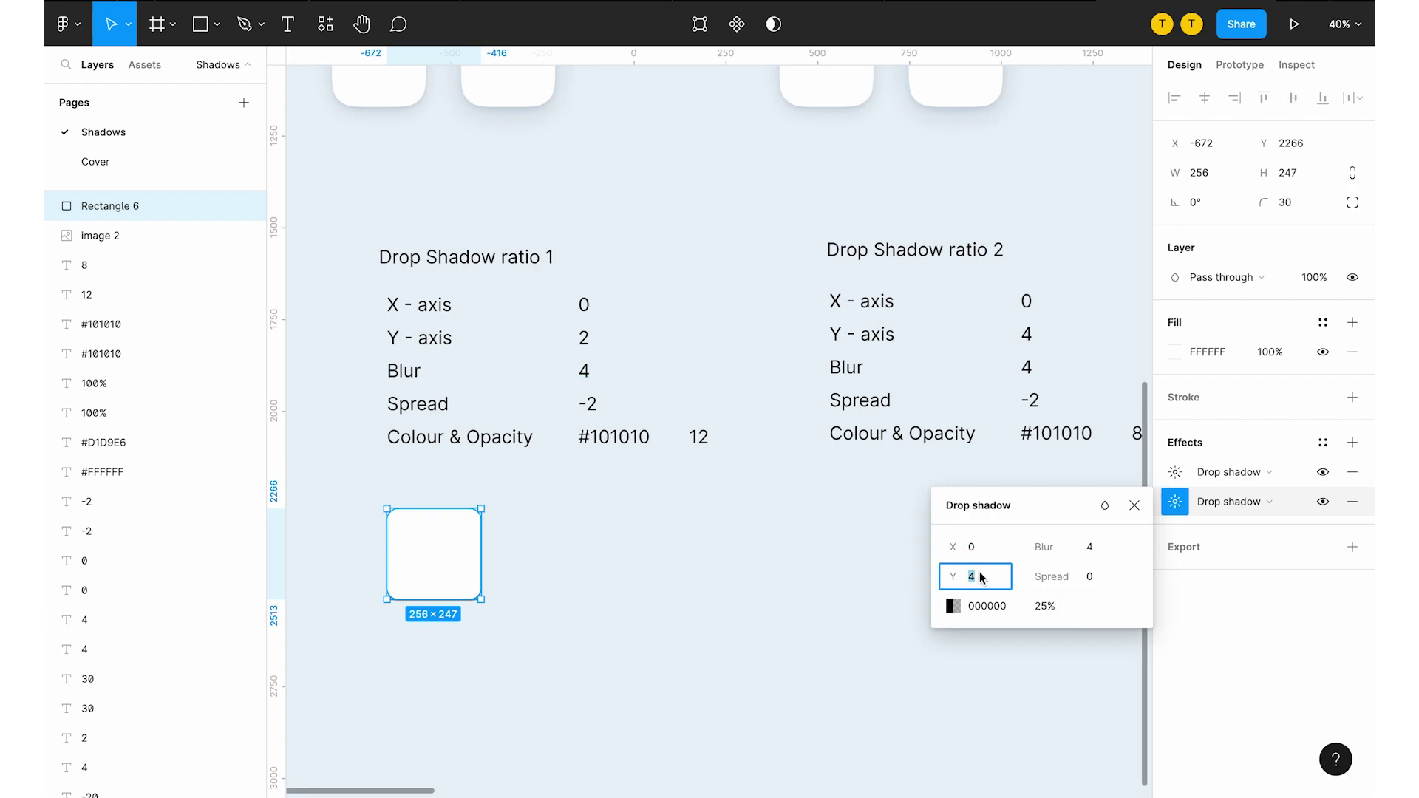
pyautogui.click(1085, 547)
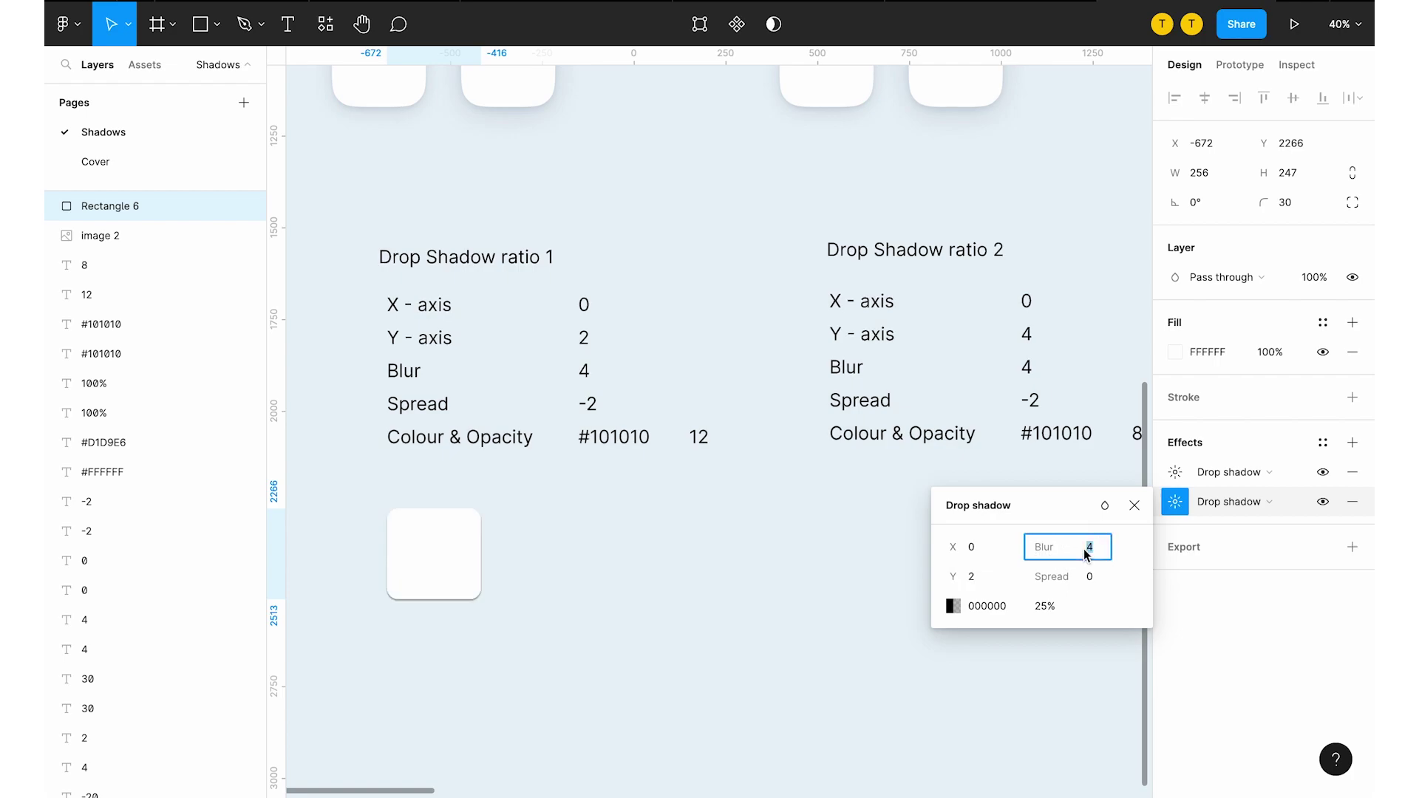
pyautogui.click(974, 611)
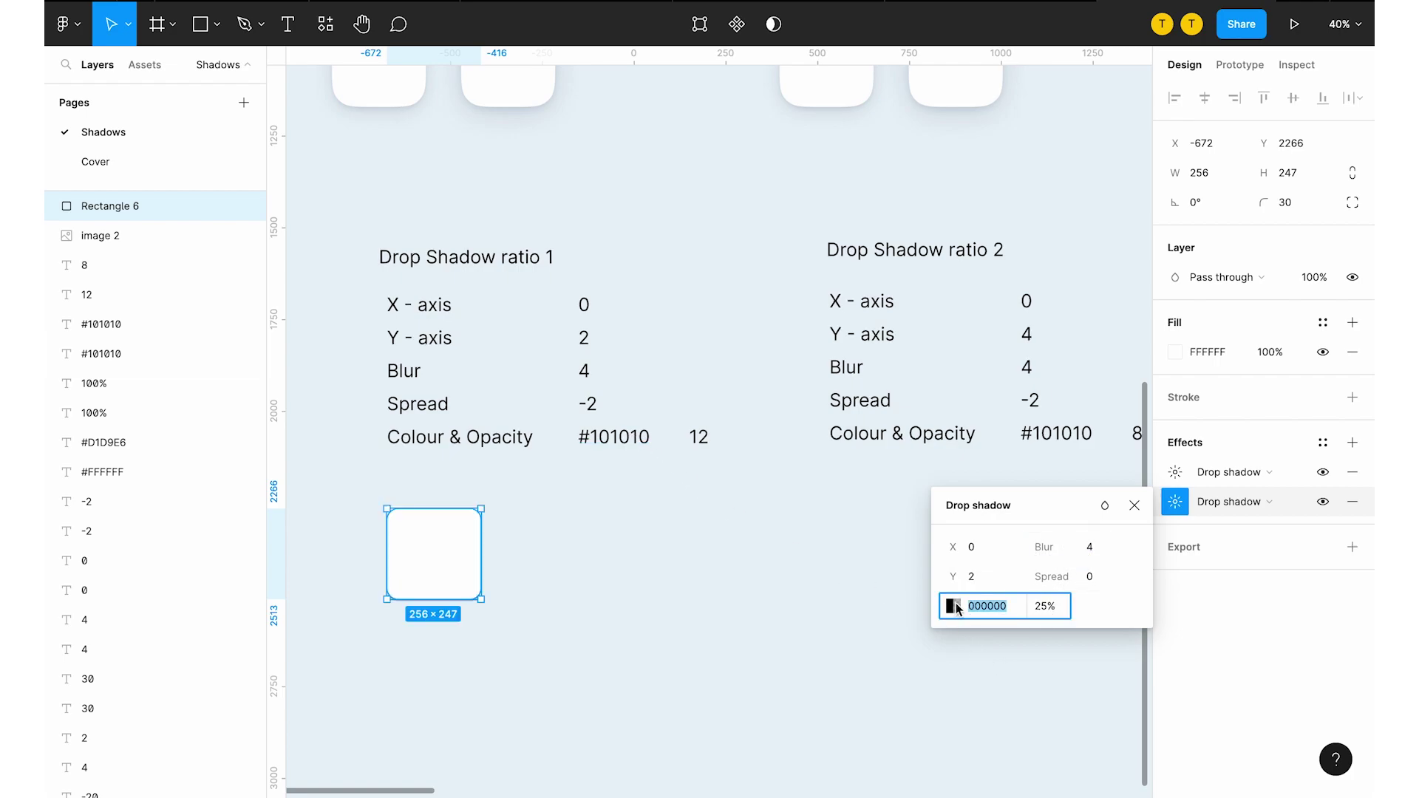
pyautogui.click(608, 443)
pyautogui.doubleClick(604, 439)
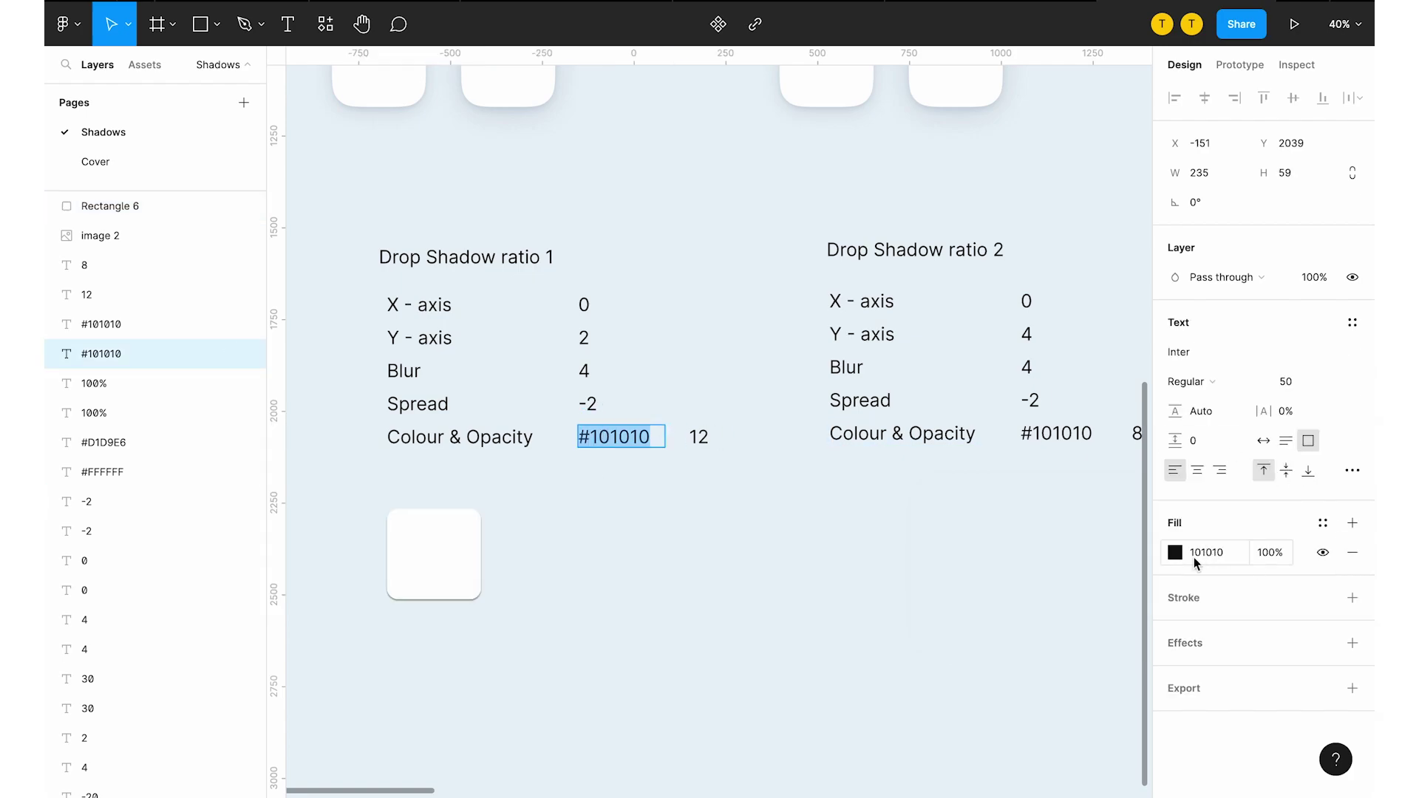
# Give the second shadow colour #101010 at 12%, spread -2 and X 0
pyautogui.click(436, 517)
pyautogui.click(1176, 501)
pyautogui.click(985, 606)
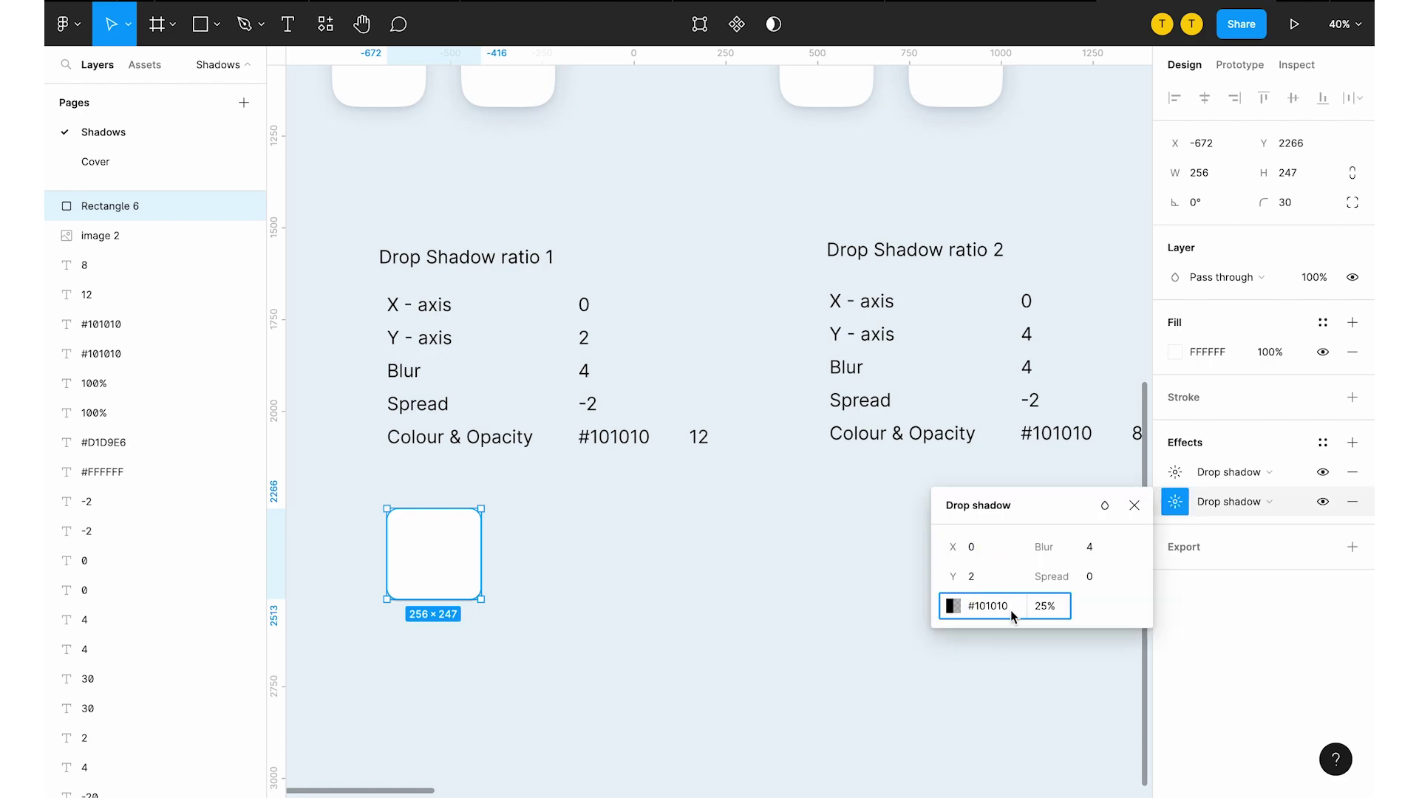
pyautogui.click(1040, 613)
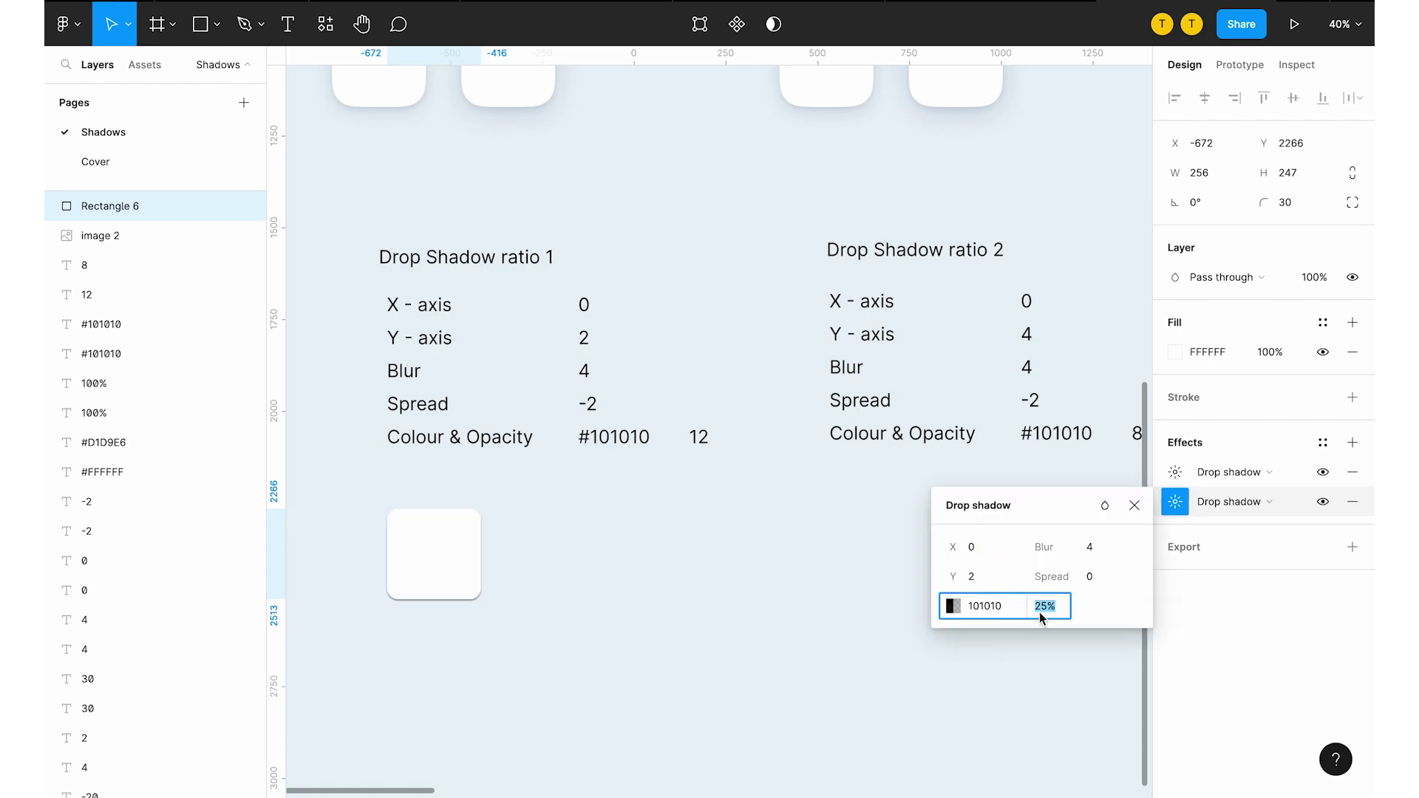
pyautogui.write('12')
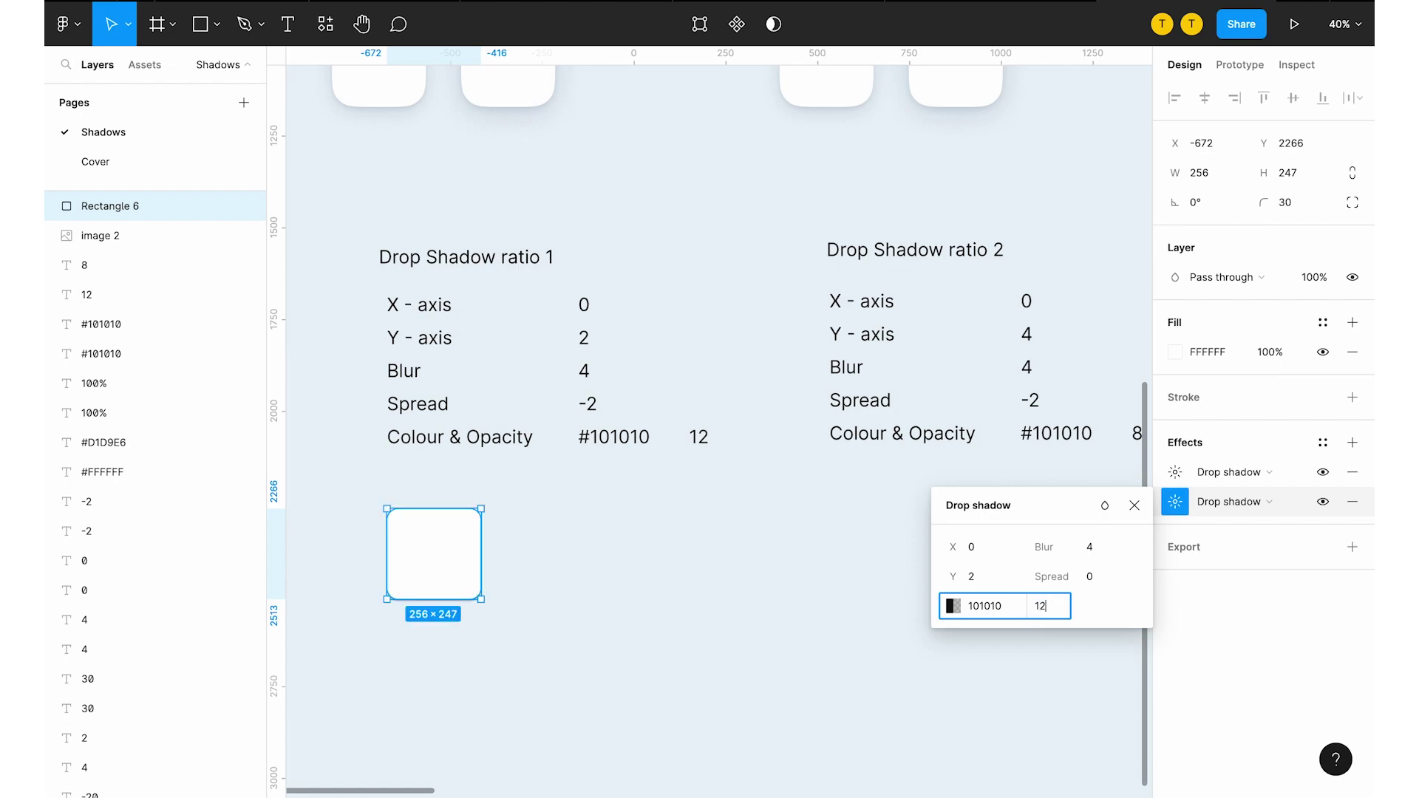
pyautogui.press('Return')
pyautogui.click(1107, 577)
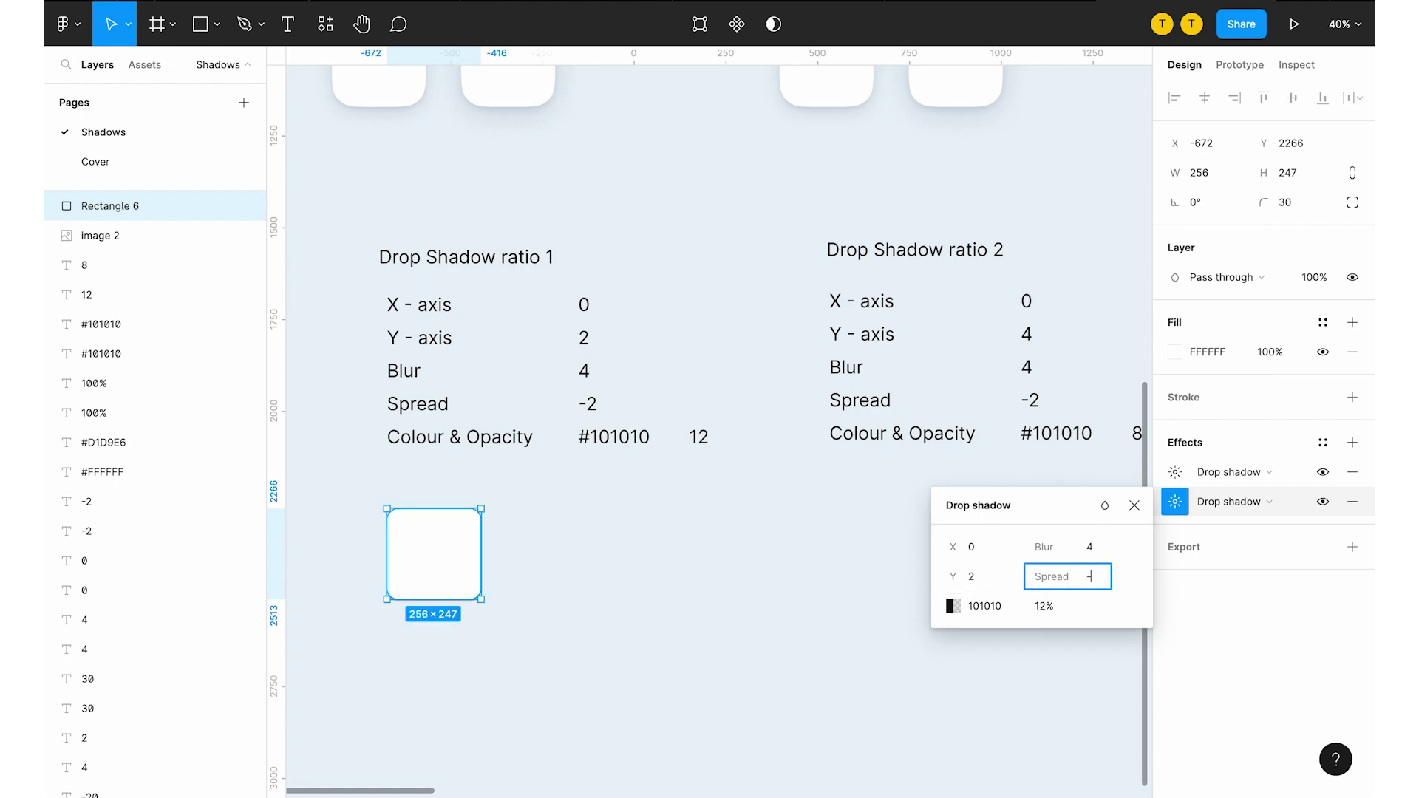
pyautogui.write('-2')
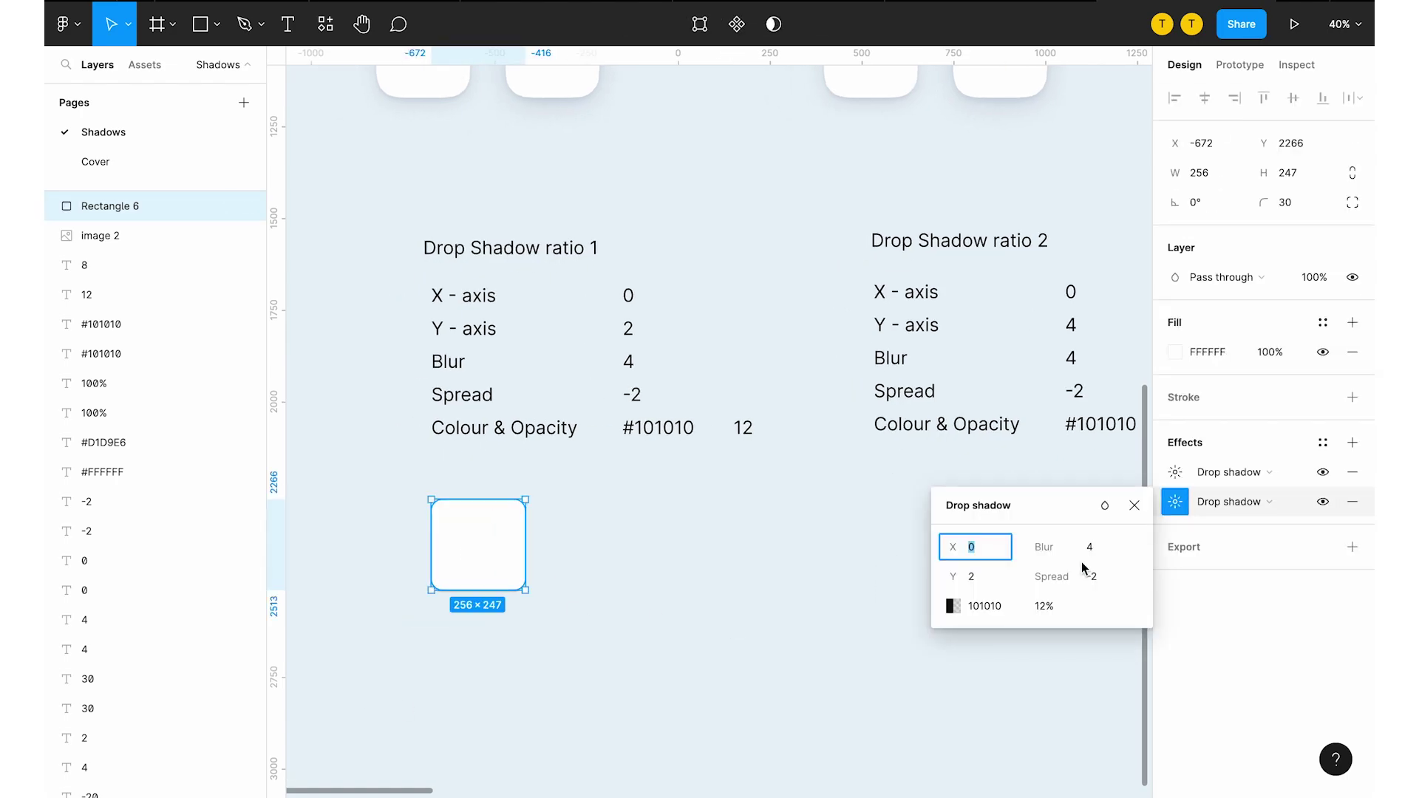
pyautogui.click(973, 547)
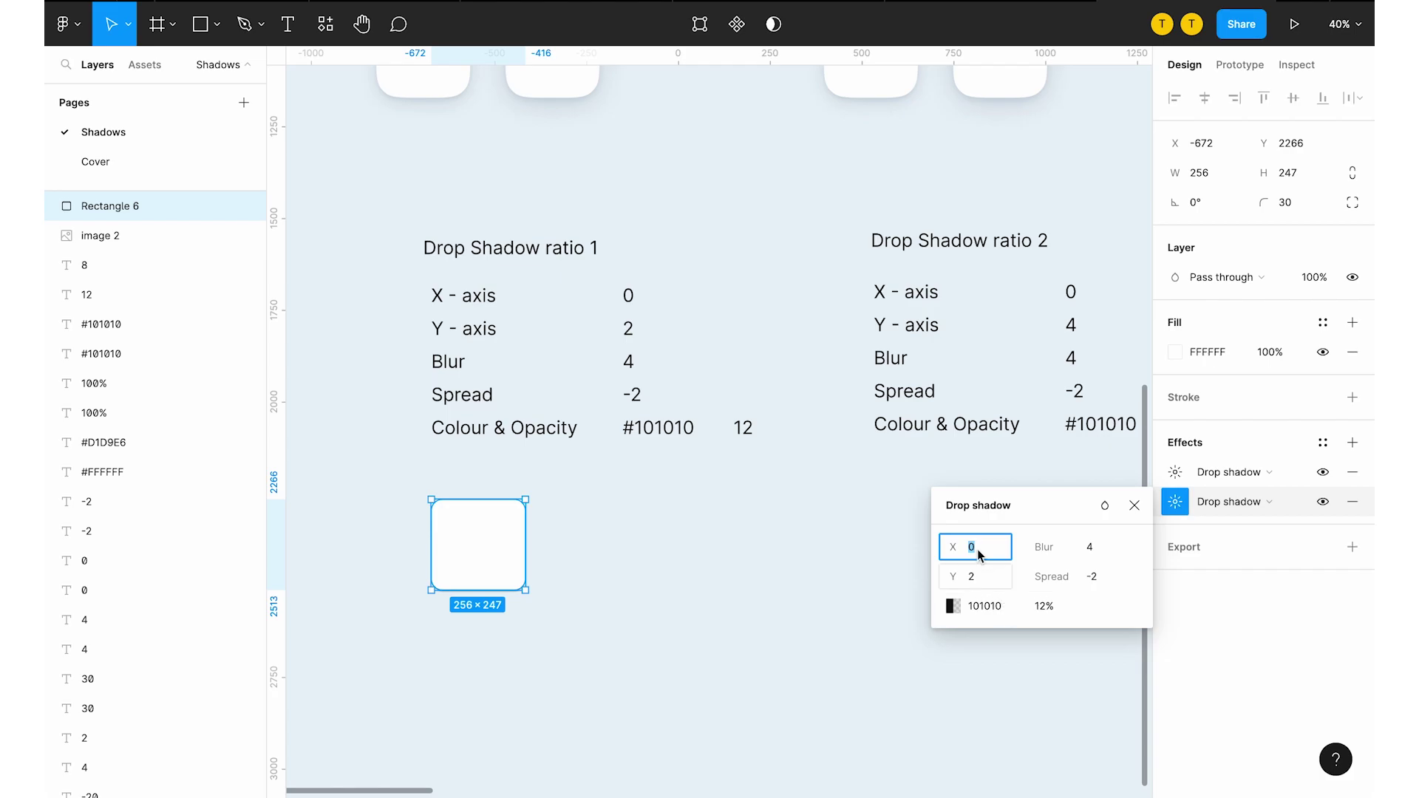
# Set the first shadow's spread to -2 and colour to #101010 at 8%
pyautogui.click(1177, 473)
pyautogui.hscroll(5, 985, 556)
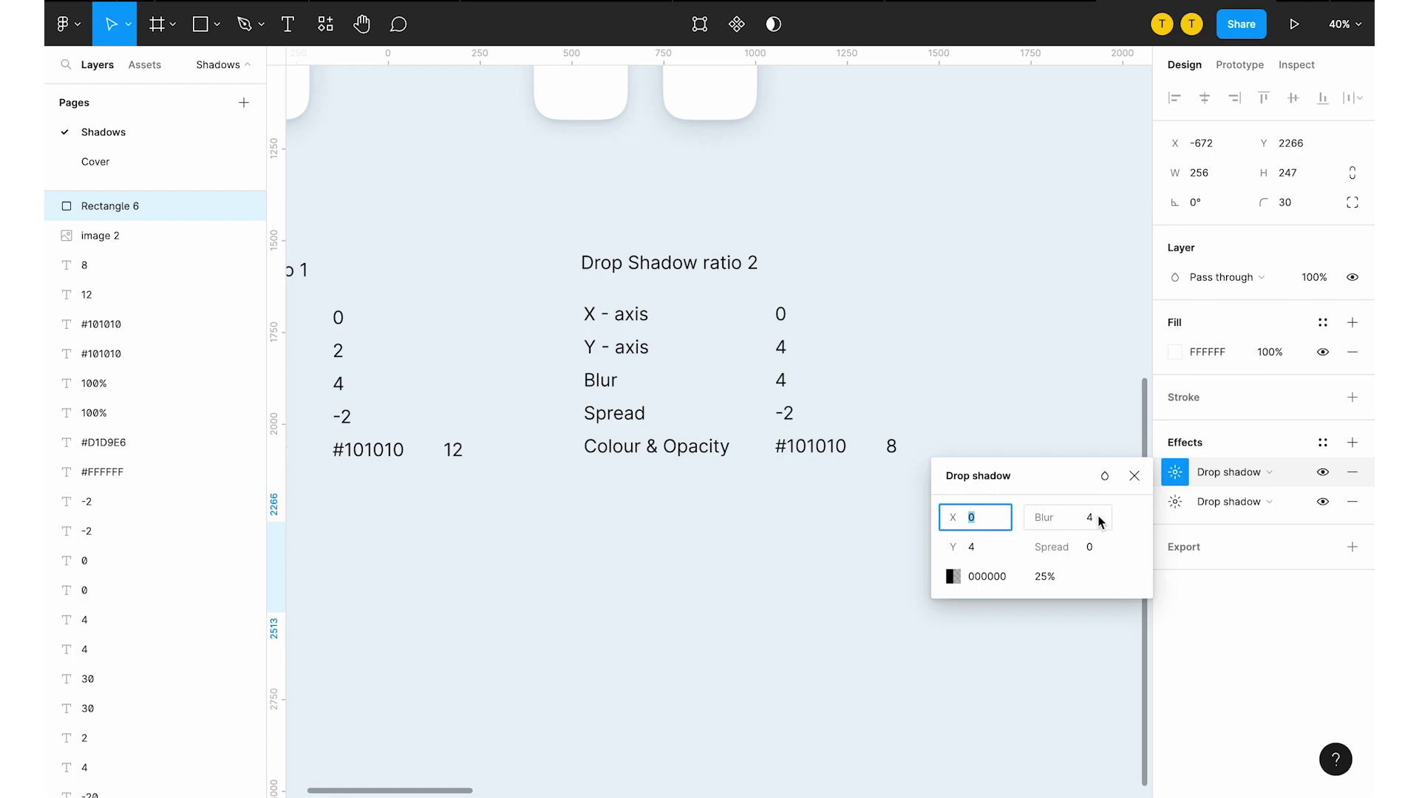
pyautogui.click(1096, 555)
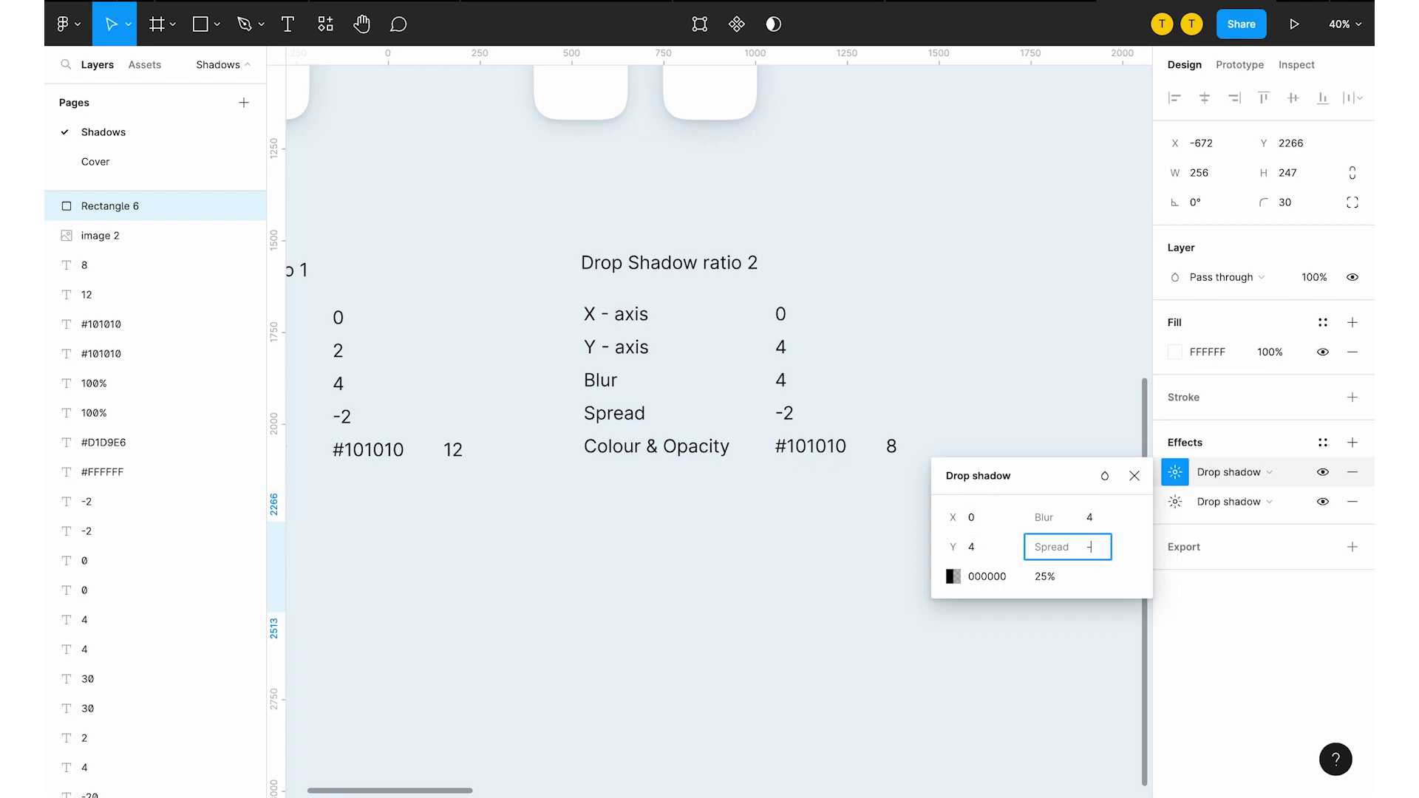
pyautogui.click(996, 580)
pyautogui.write('101010')
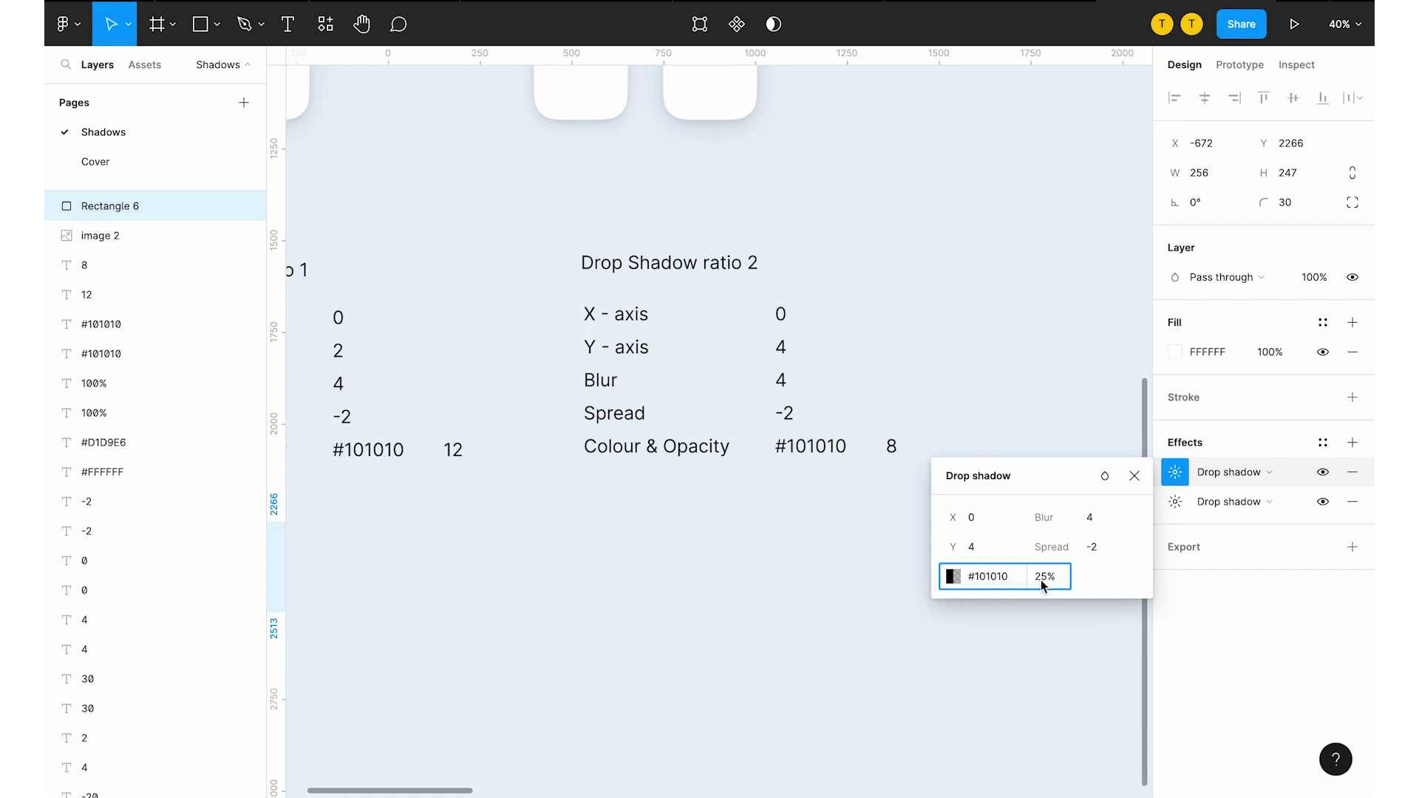
pyautogui.click(1046, 584)
pyautogui.write('8')
# Preview the square's shadows by toggling its selection on the canvas
pyautogui.click(601, 434)
pyautogui.hscroll(-5, 602, 434)
pyautogui.keyDown('ctrl'); pyautogui.scroll(5, 545, 444); pyautogui.keyUp('ctrl')
pyautogui.click(545, 444)
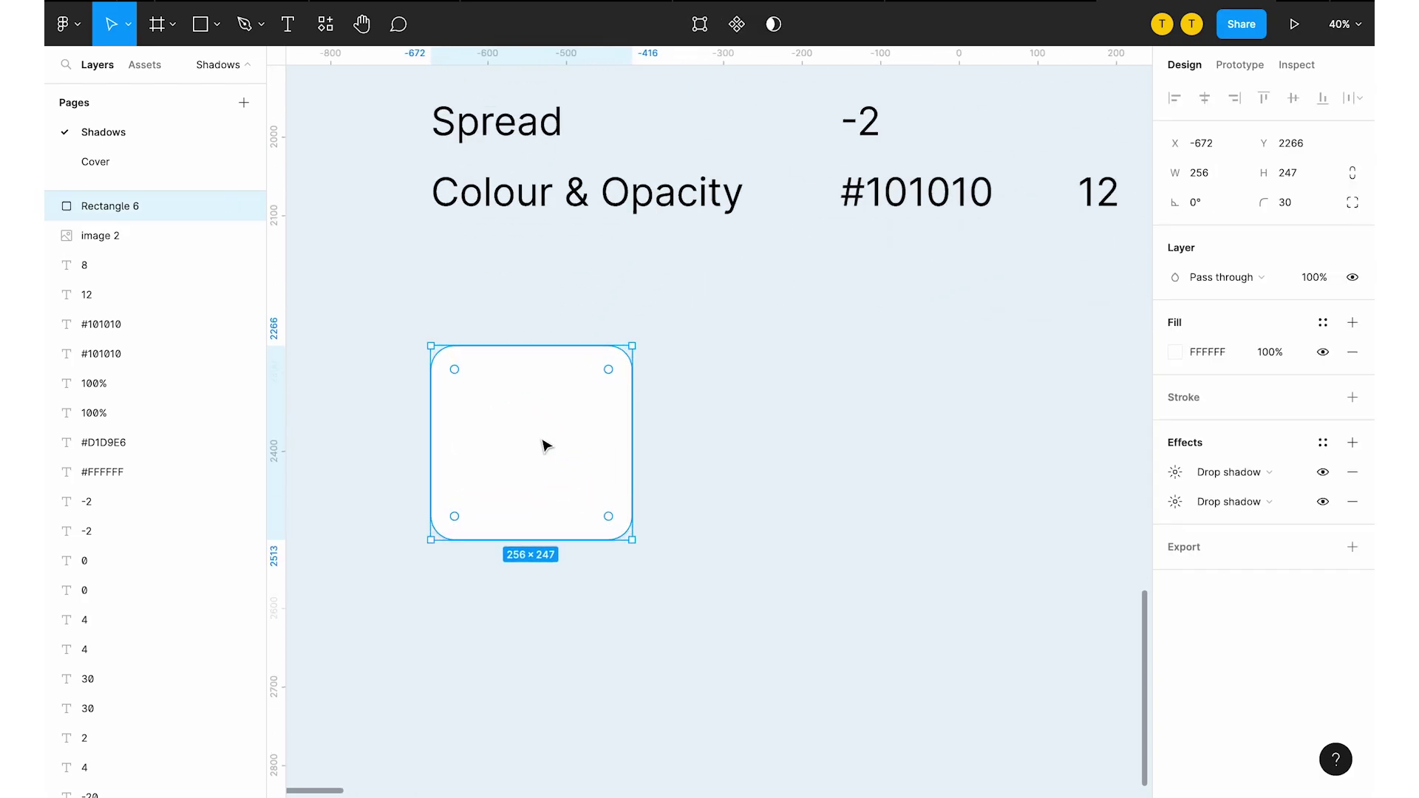
pyautogui.click(748, 456)
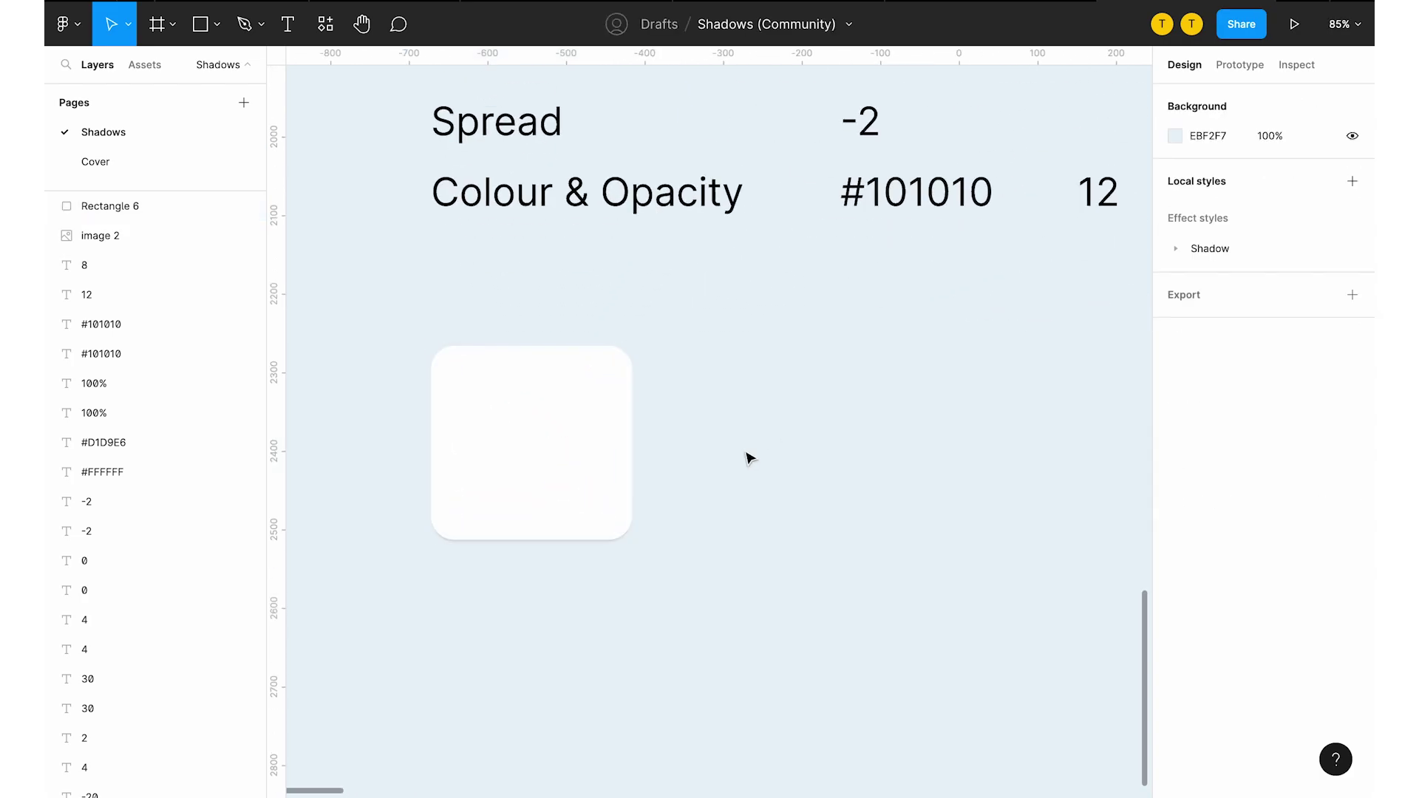
pyautogui.click(566, 490)
pyautogui.keyDown('ctrl'); pyautogui.scroll(-2, 704, 529); pyautogui.keyUp('ctrl')
pyautogui.click(711, 511)
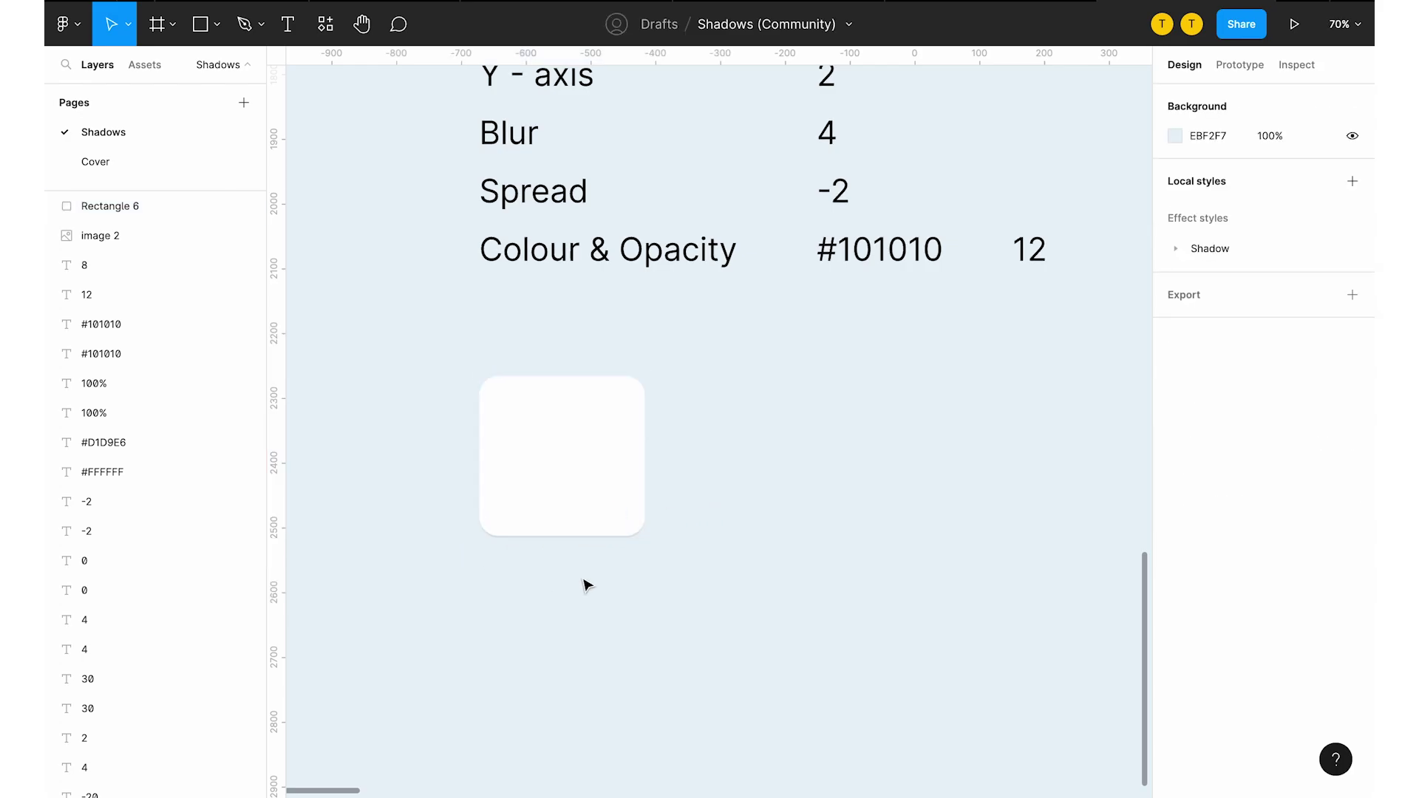
pyautogui.scroll(-4, 588, 586)
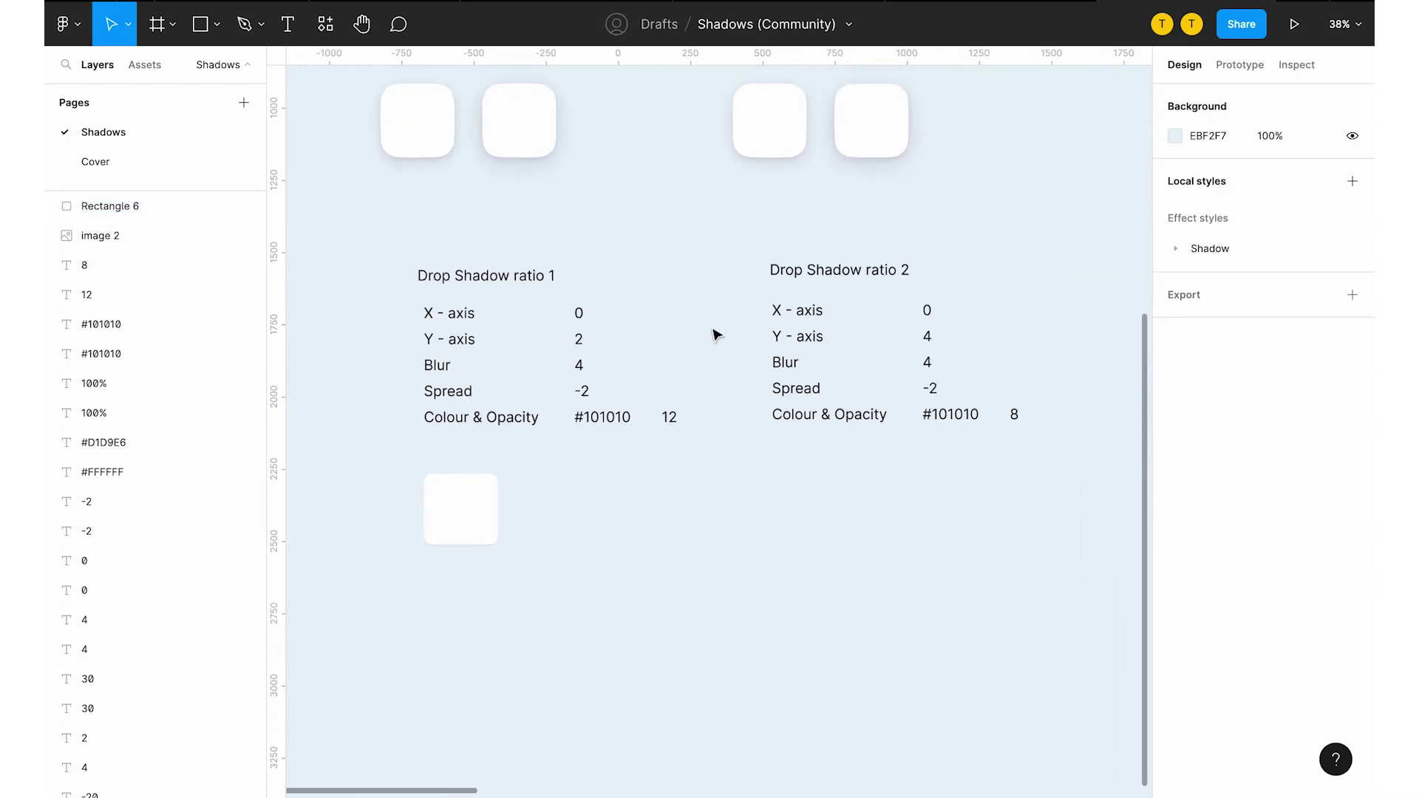
pyautogui.scroll(2, 613, 295)
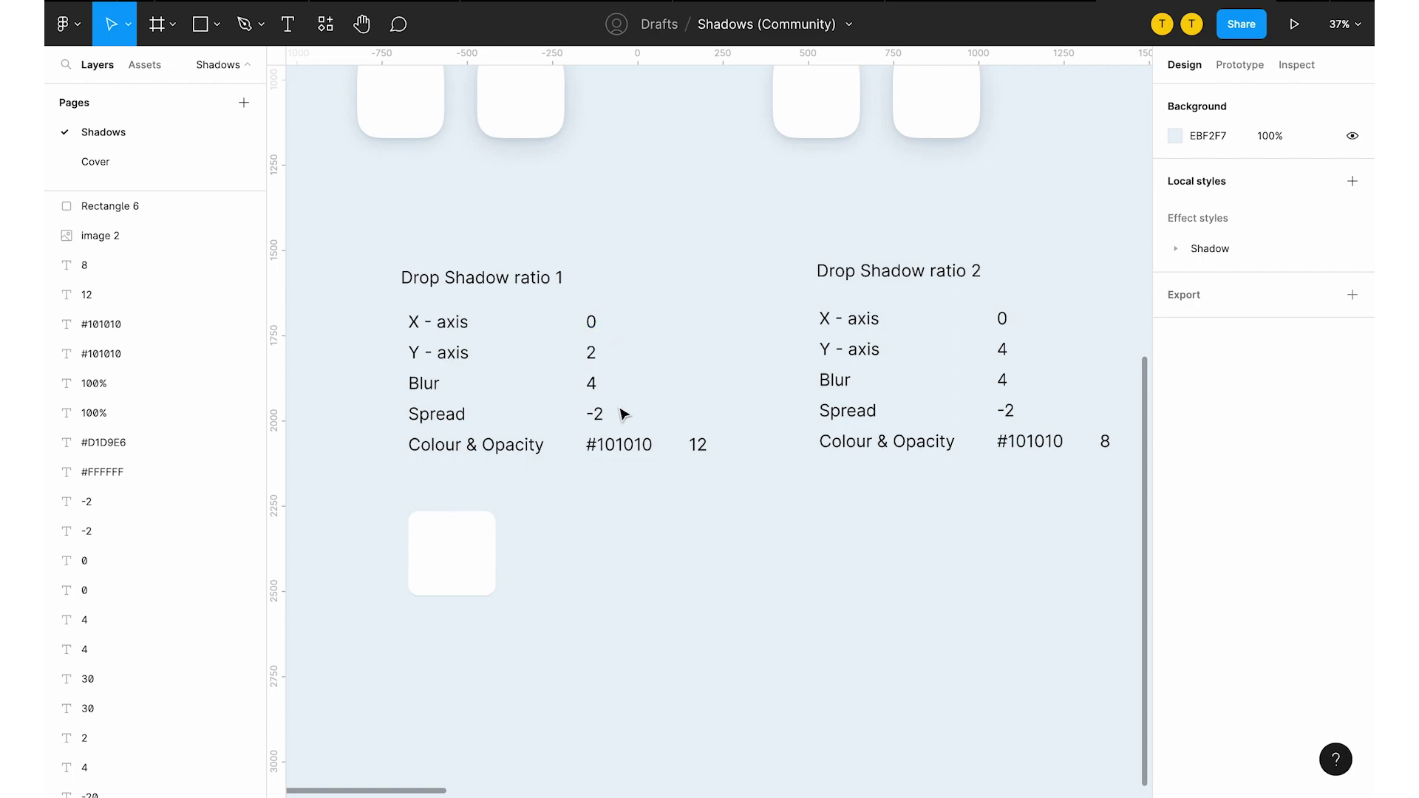
# Duplicate the square and move the copy to its right
pyautogui.click(425, 533)
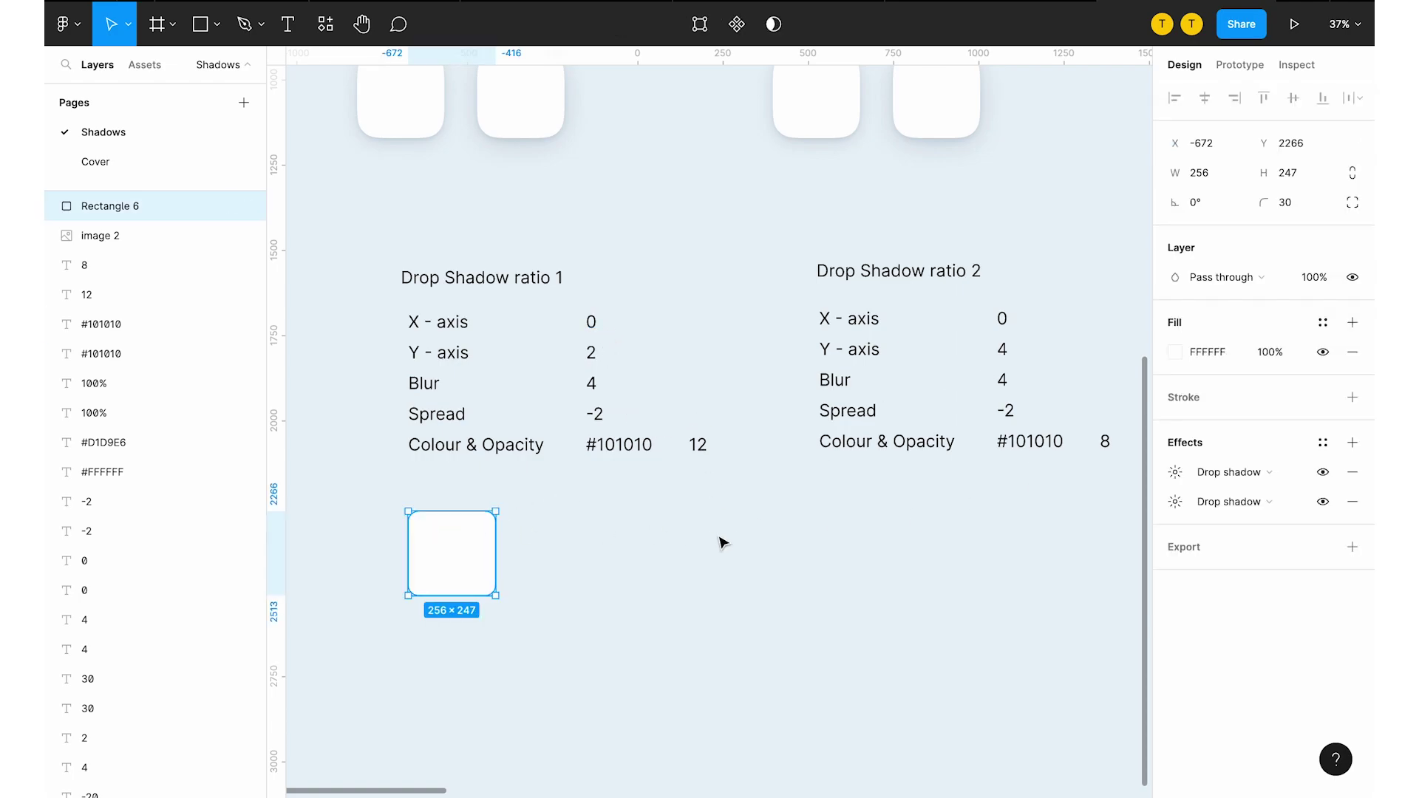
pyautogui.hotkey('ctrl', 'd')
pyautogui.moveTo(453, 545); pyautogui.dragTo(618, 551)
pyautogui.hscroll(4, 814, 586)
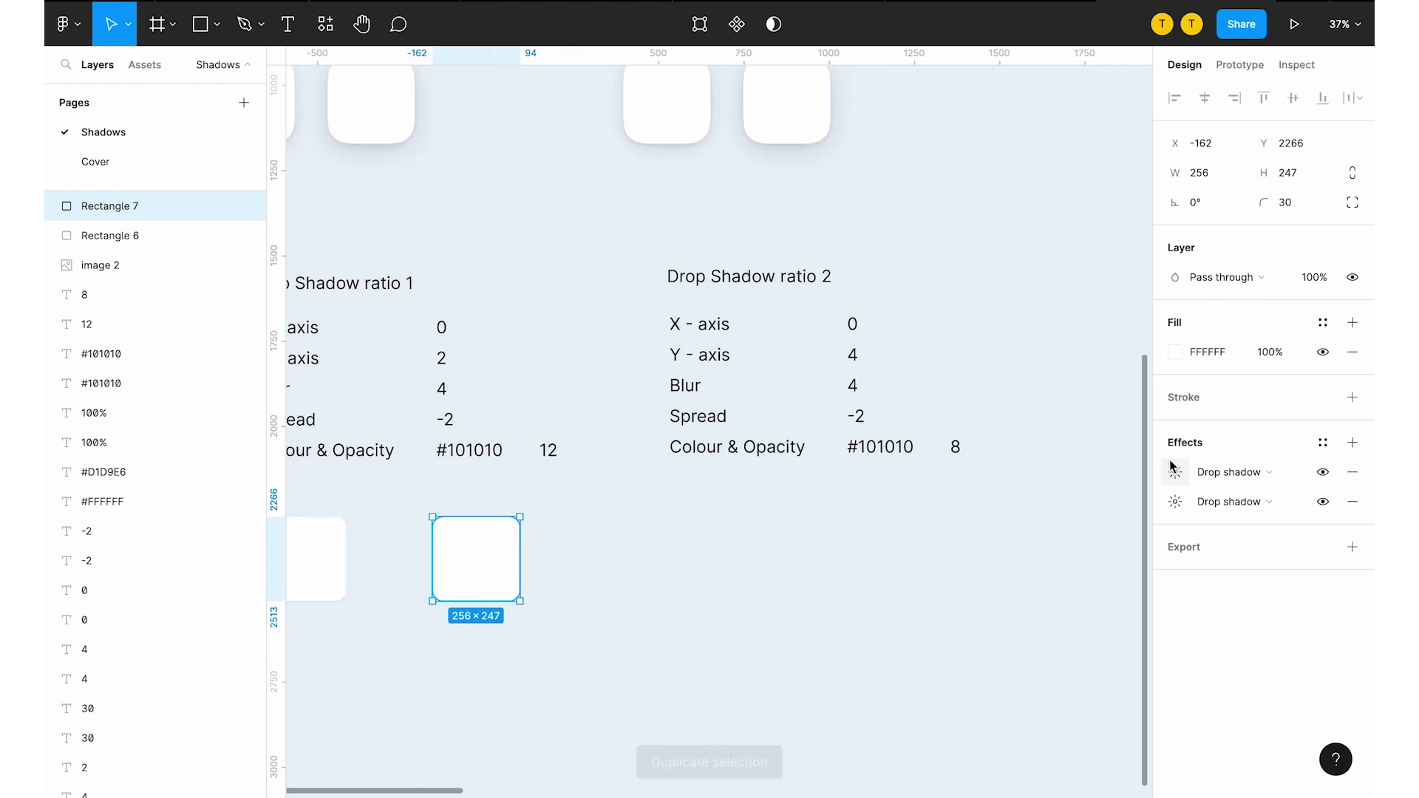
# Set the copy's second shadow to Y 4, blur 8, spread -4, 20% opacity
pyautogui.click(1175, 505)
pyautogui.click(985, 582)
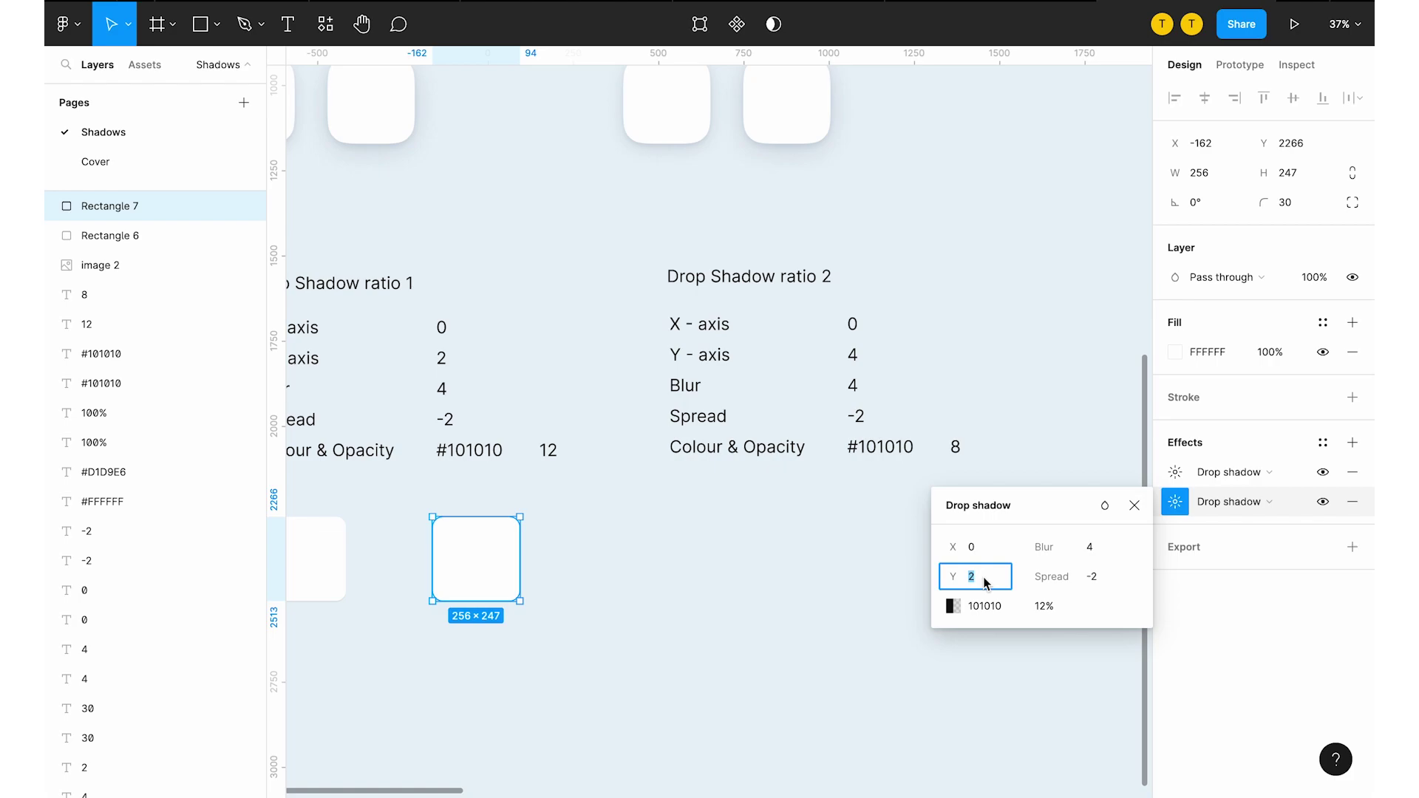
pyautogui.write('4')
pyautogui.click(1091, 554)
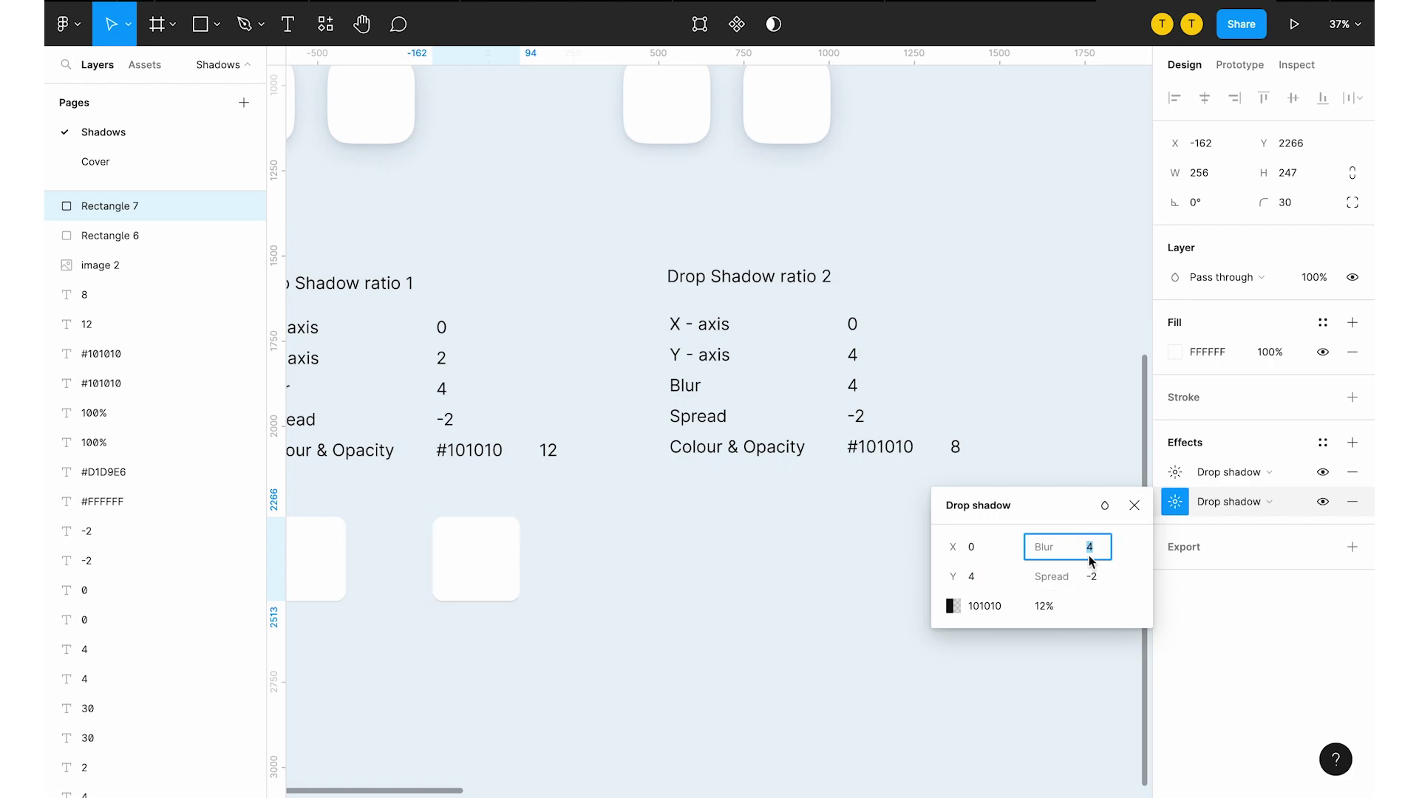
pyautogui.write('8')
pyautogui.click(1101, 583)
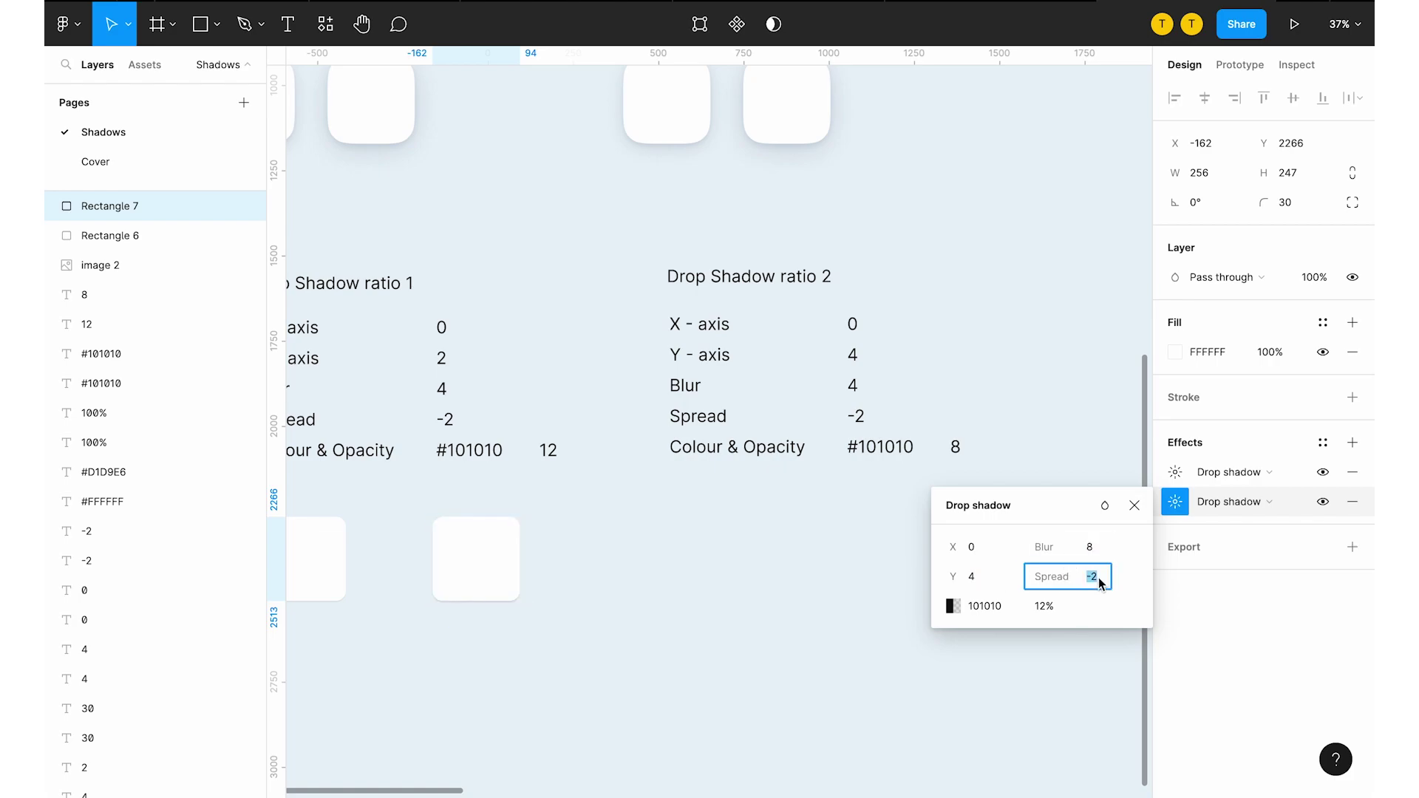
pyautogui.write('-4')
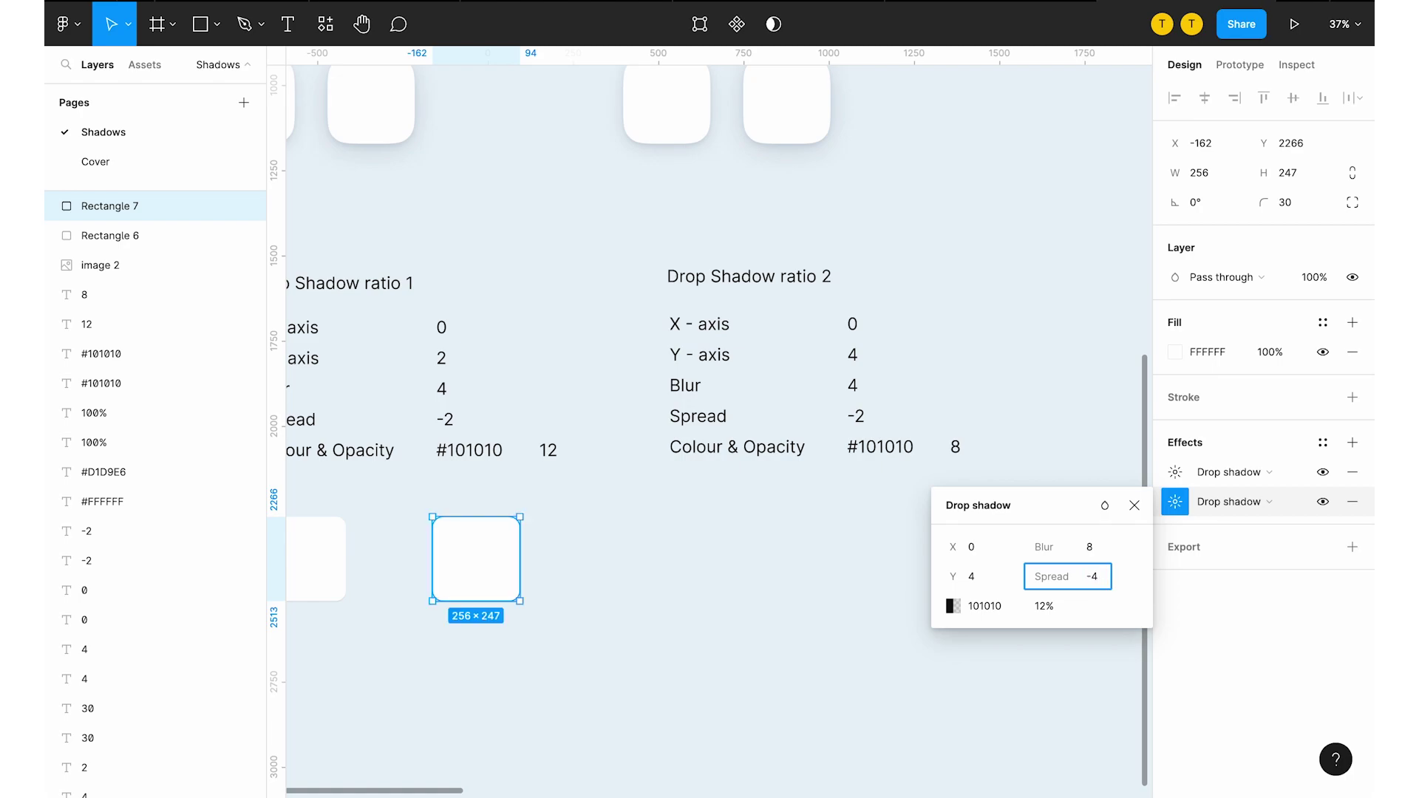
pyautogui.click(1050, 611)
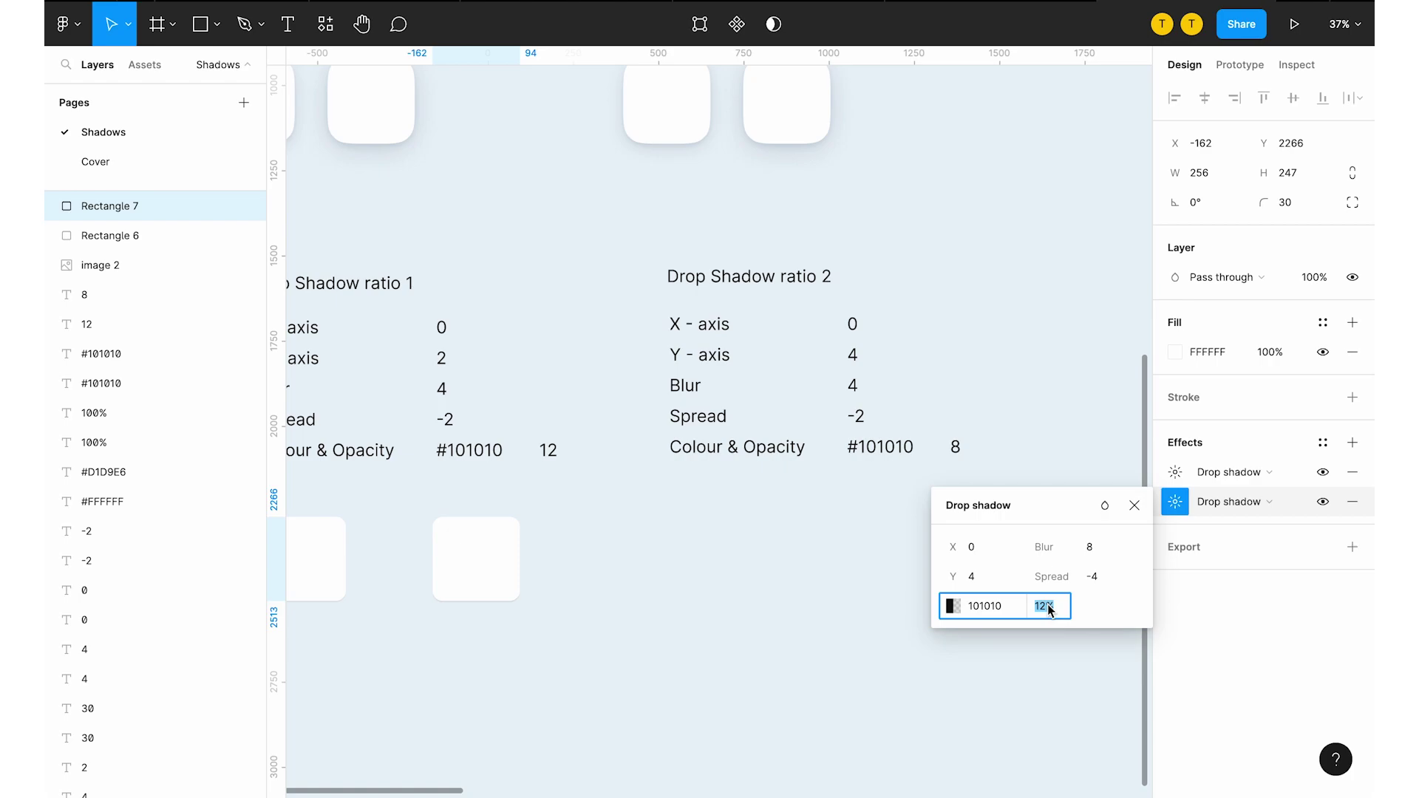
pyautogui.write('1')
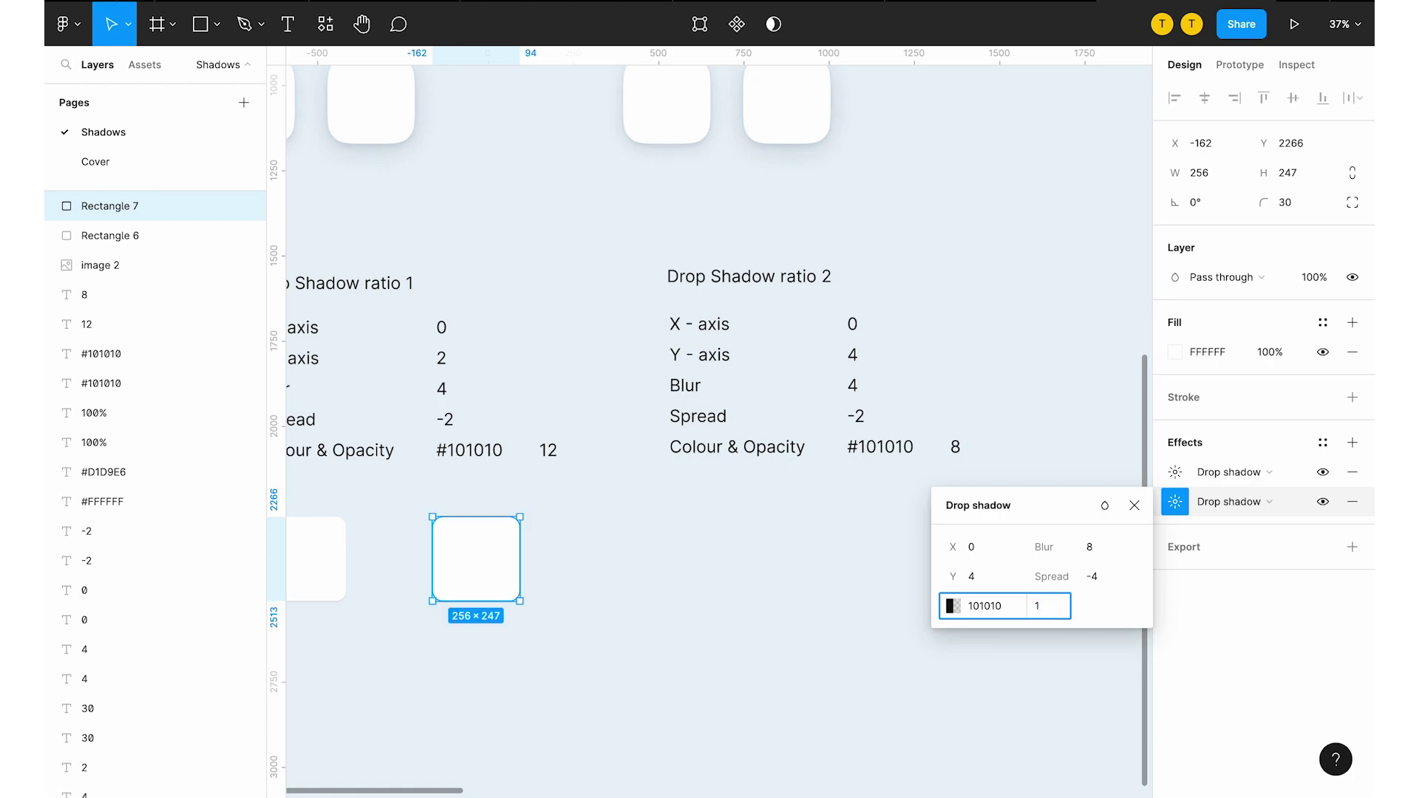
pyautogui.press('Return')
pyautogui.click(627, 659)
pyautogui.hscroll(-3, 627, 658)
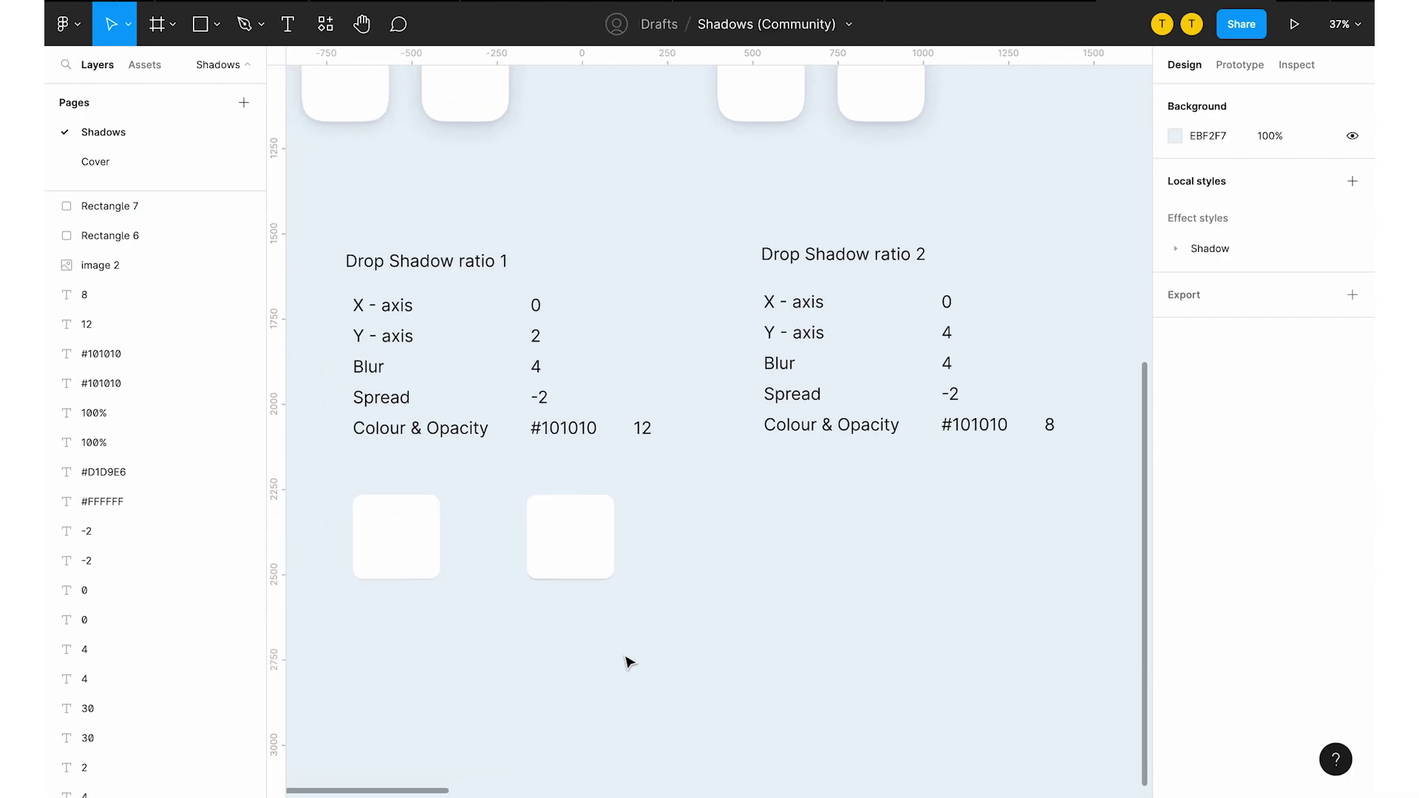
# Set the copy's first shadow to Y 8, blur 18, spread -4, 16% opacity
pyautogui.click(592, 561)
pyautogui.click(1176, 473)
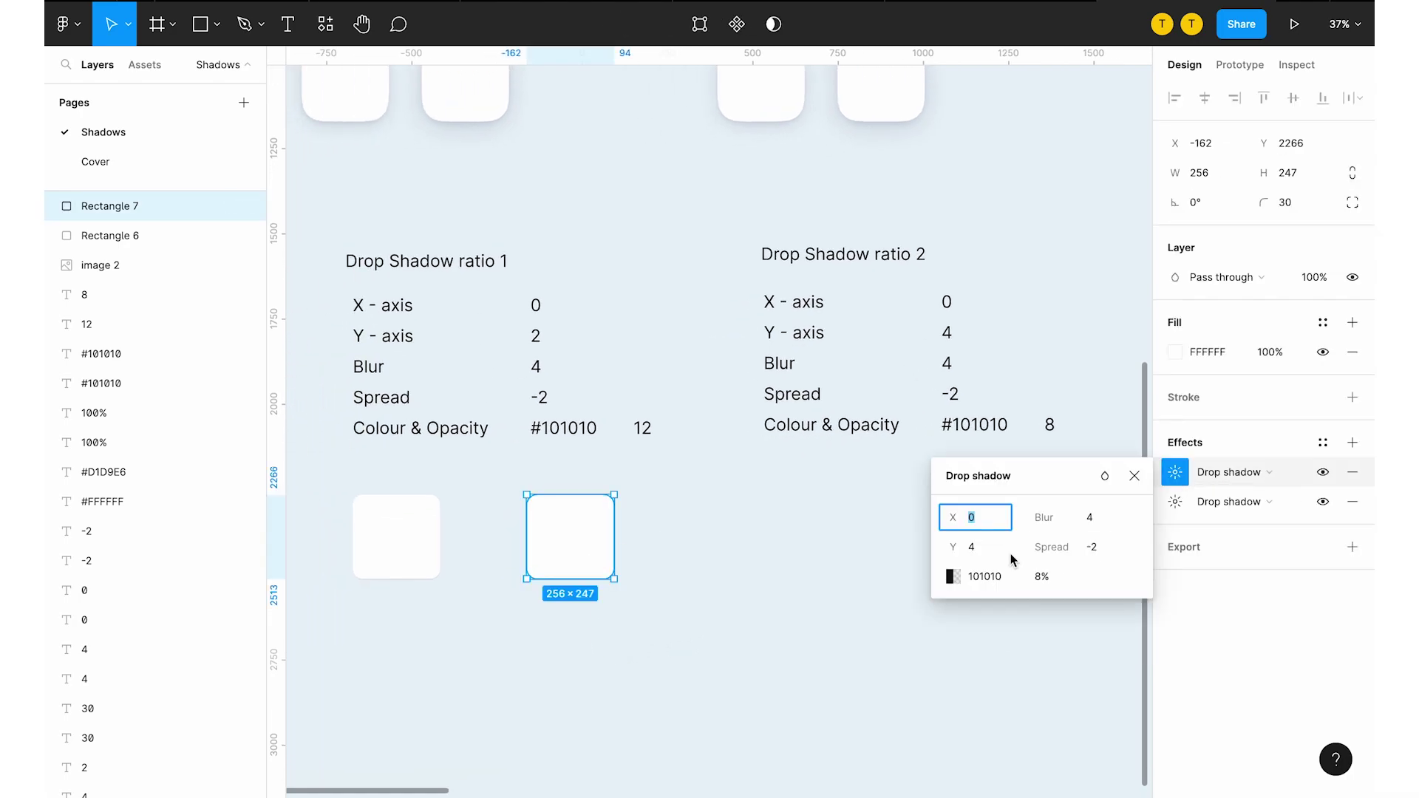
pyautogui.click(989, 550)
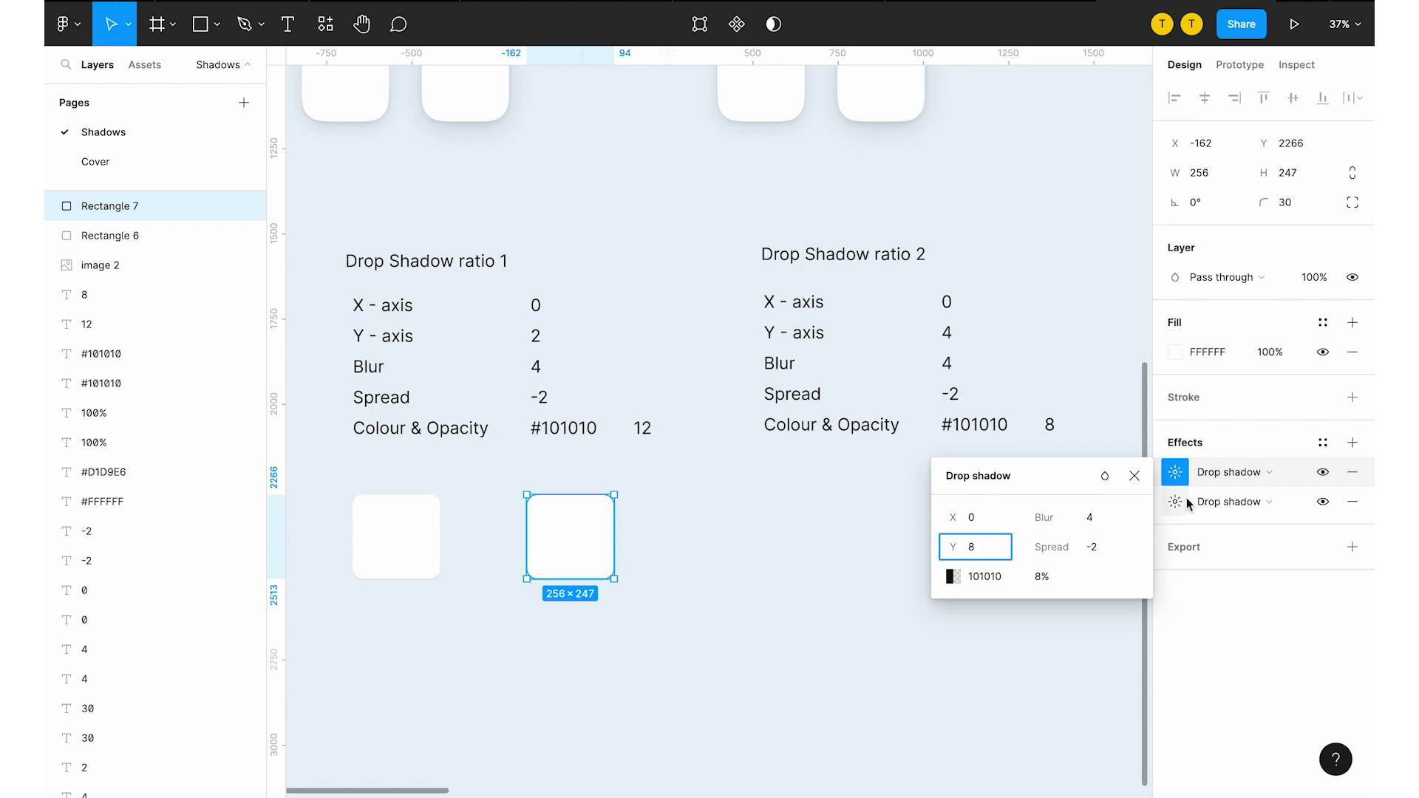
pyautogui.click(1108, 518)
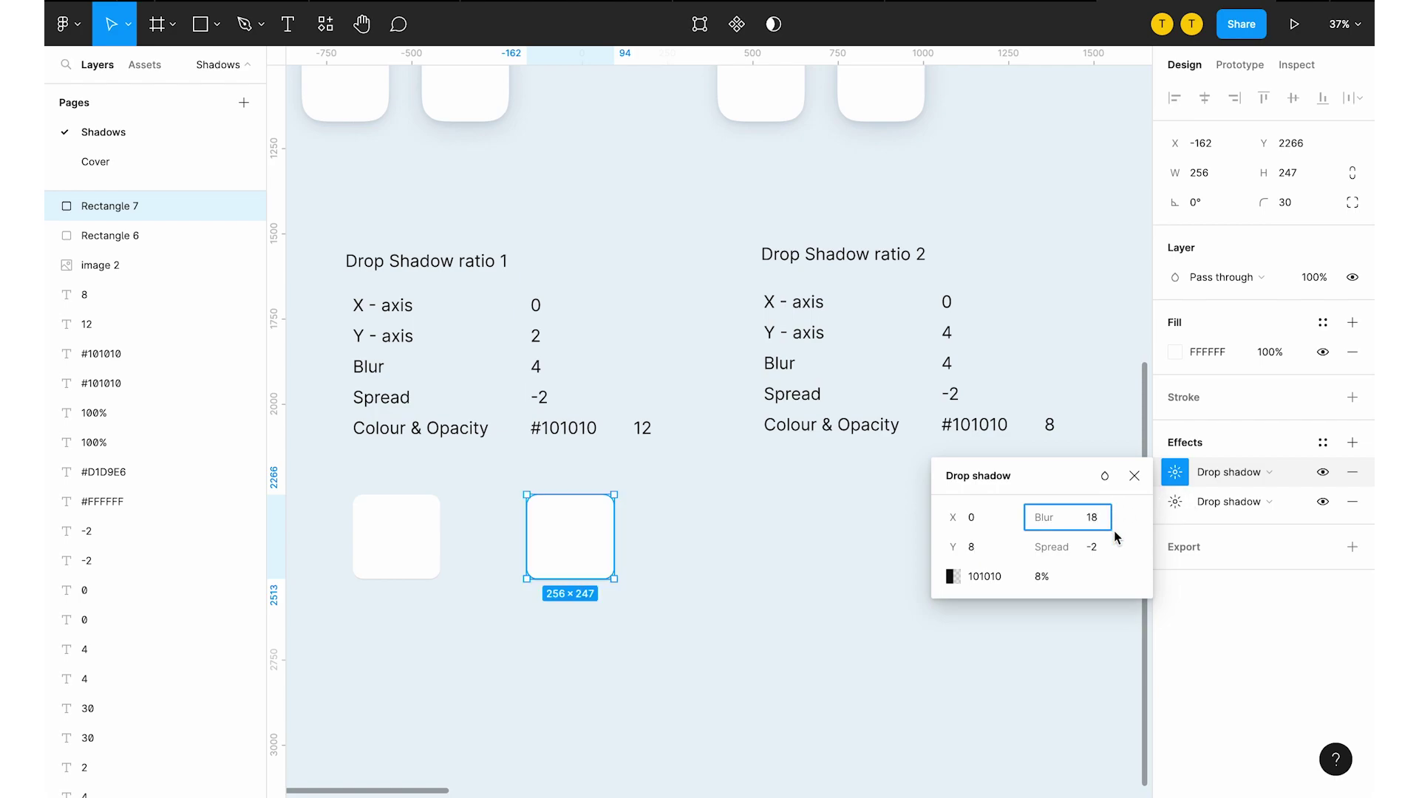
pyautogui.click(1109, 551)
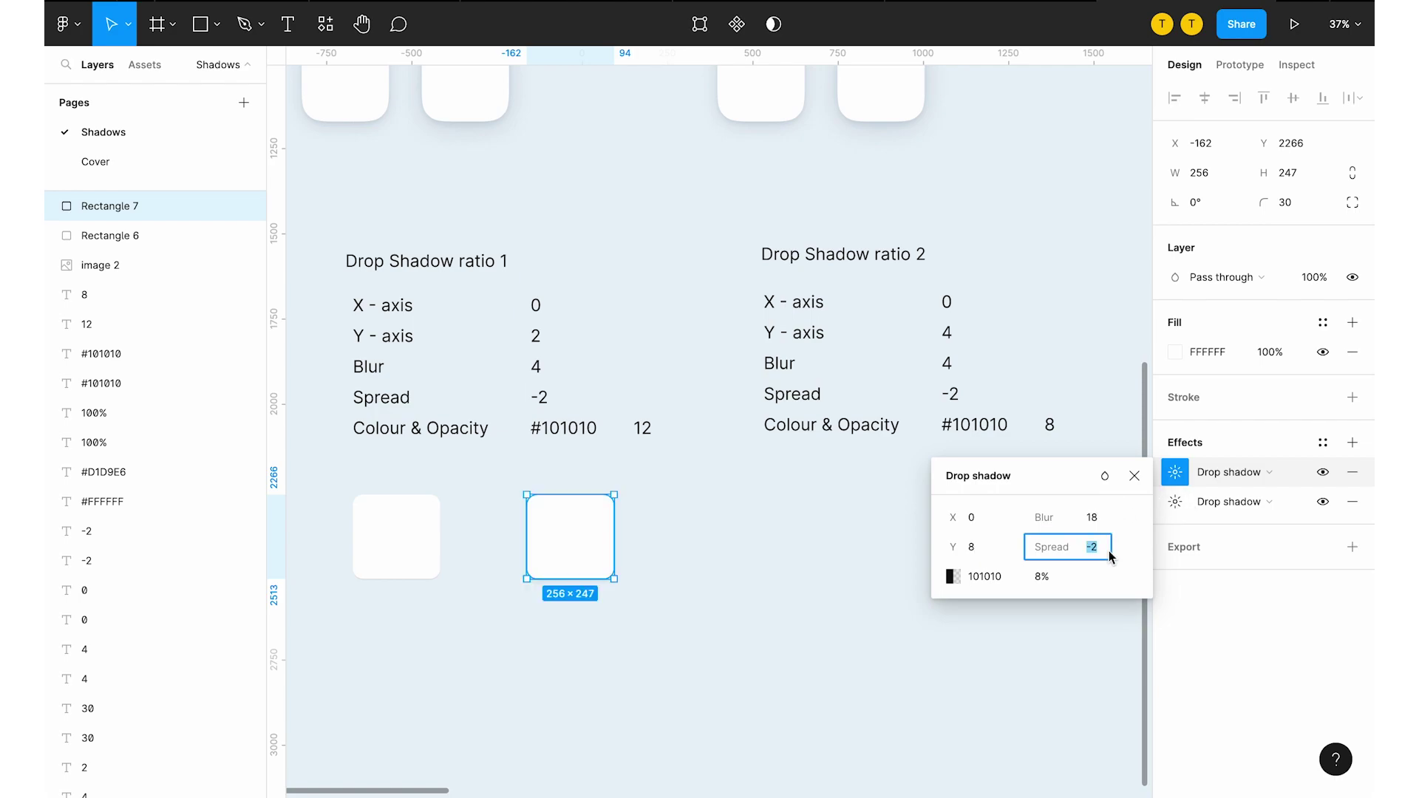
pyautogui.write('-4')
pyautogui.click(1049, 576)
pyautogui.write('1D9E6')
pyautogui.press('Return')
pyautogui.click(902, 624)
# Compare the copied square's shadows with a reference square's
pyautogui.hscroll(-2, 758, 617)
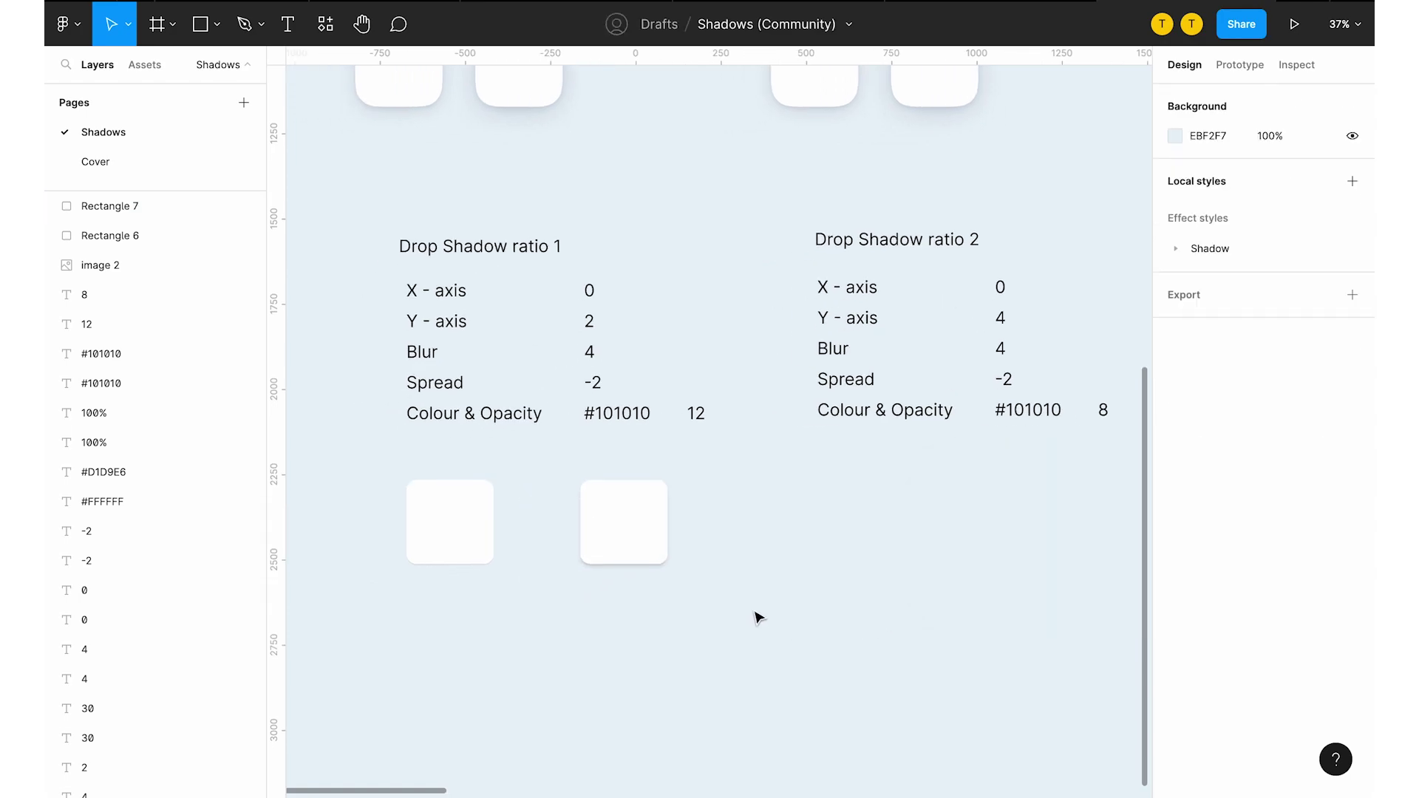
pyautogui.click(651, 551)
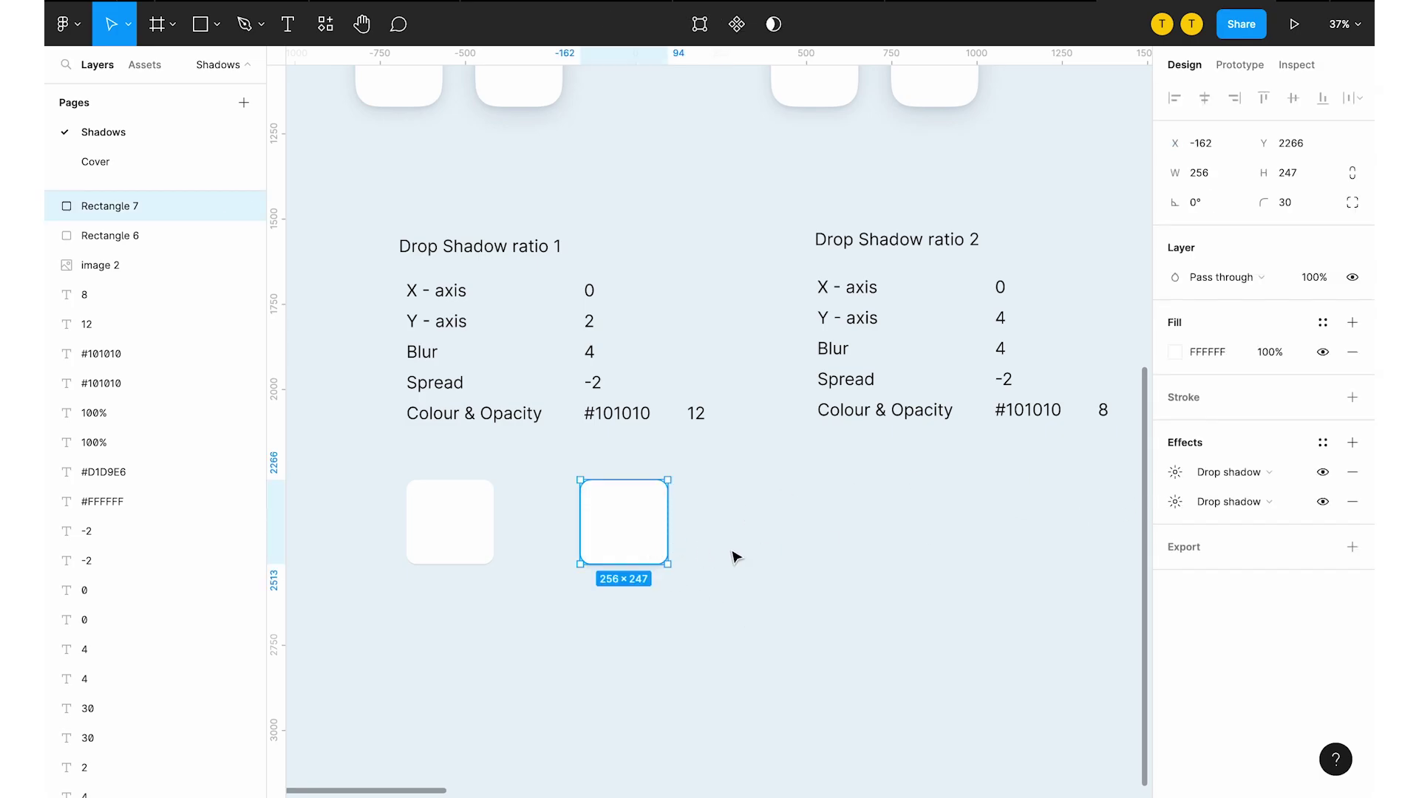
pyautogui.click(732, 556)
pyautogui.scroll(-3, 732, 556)
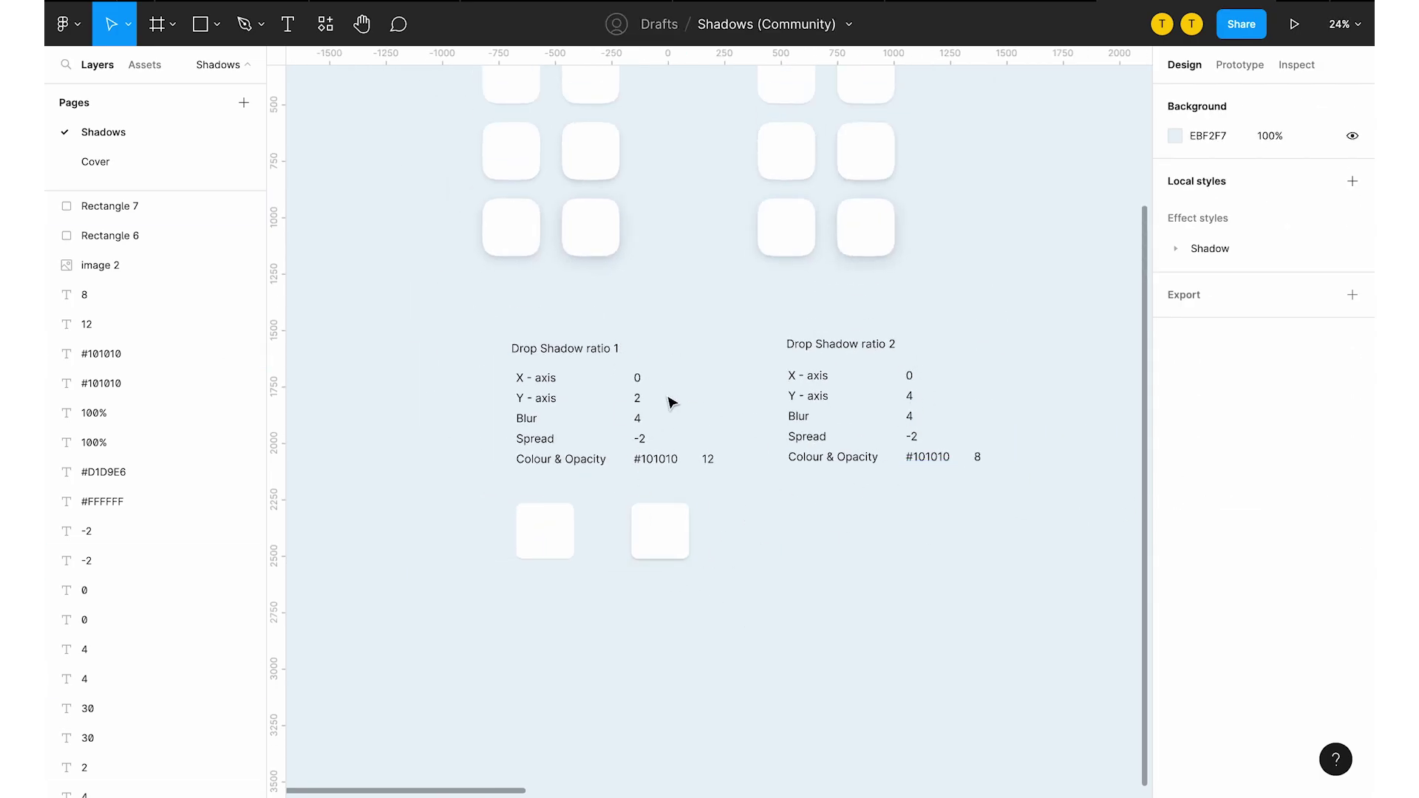
pyautogui.scroll(1, 672, 401)
pyautogui.hscroll(1, 671, 401)
pyautogui.click(558, 289)
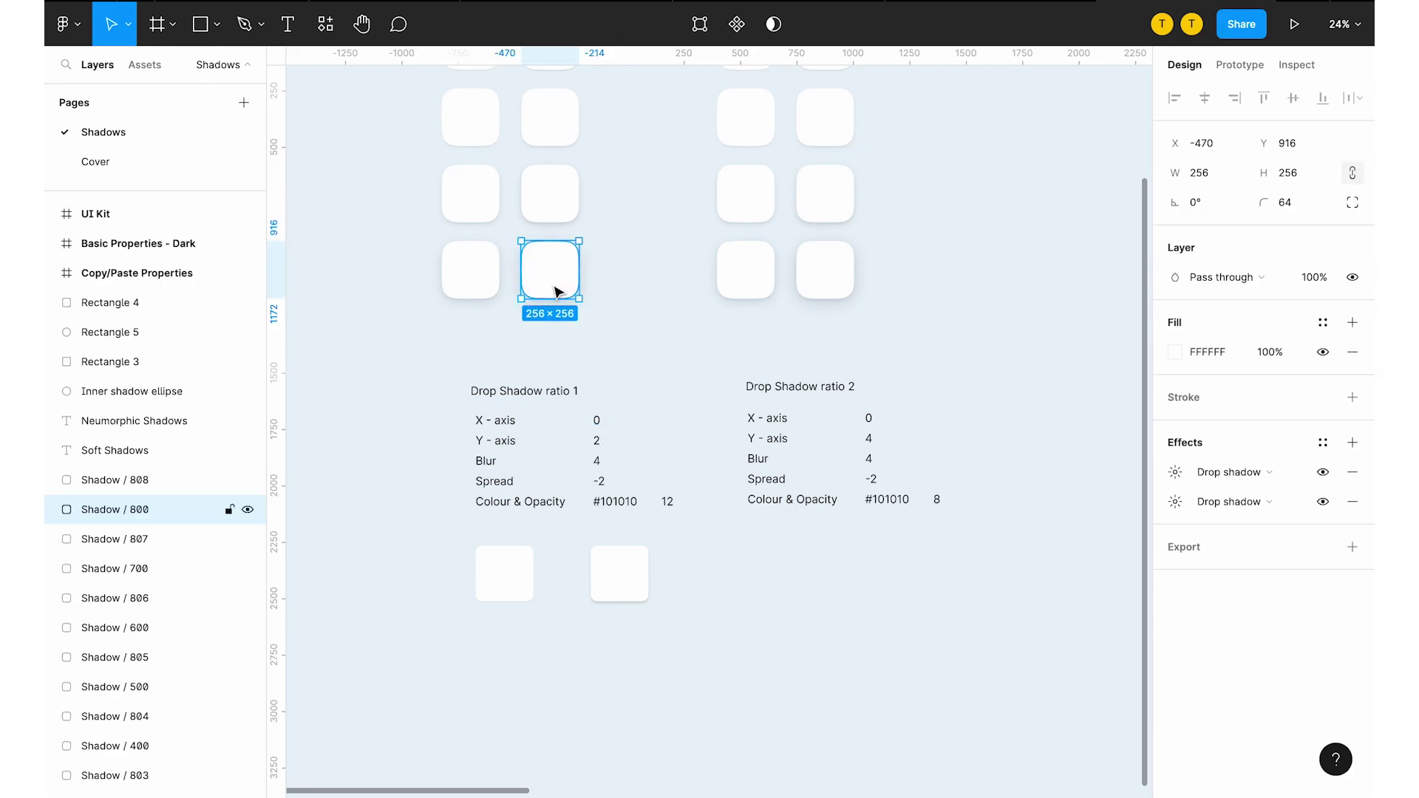
pyautogui.click(683, 281)
pyautogui.click(574, 255)
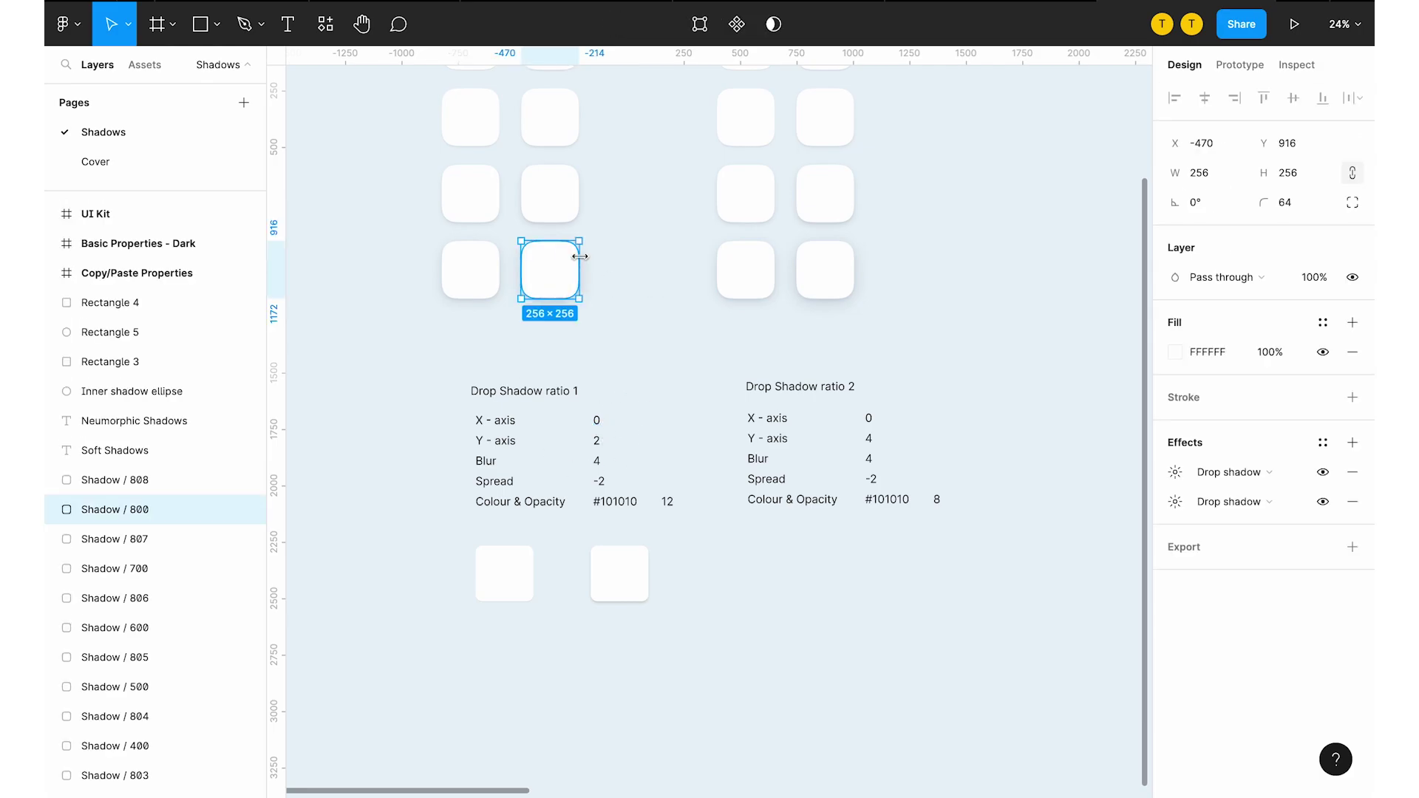
pyautogui.click(640, 575)
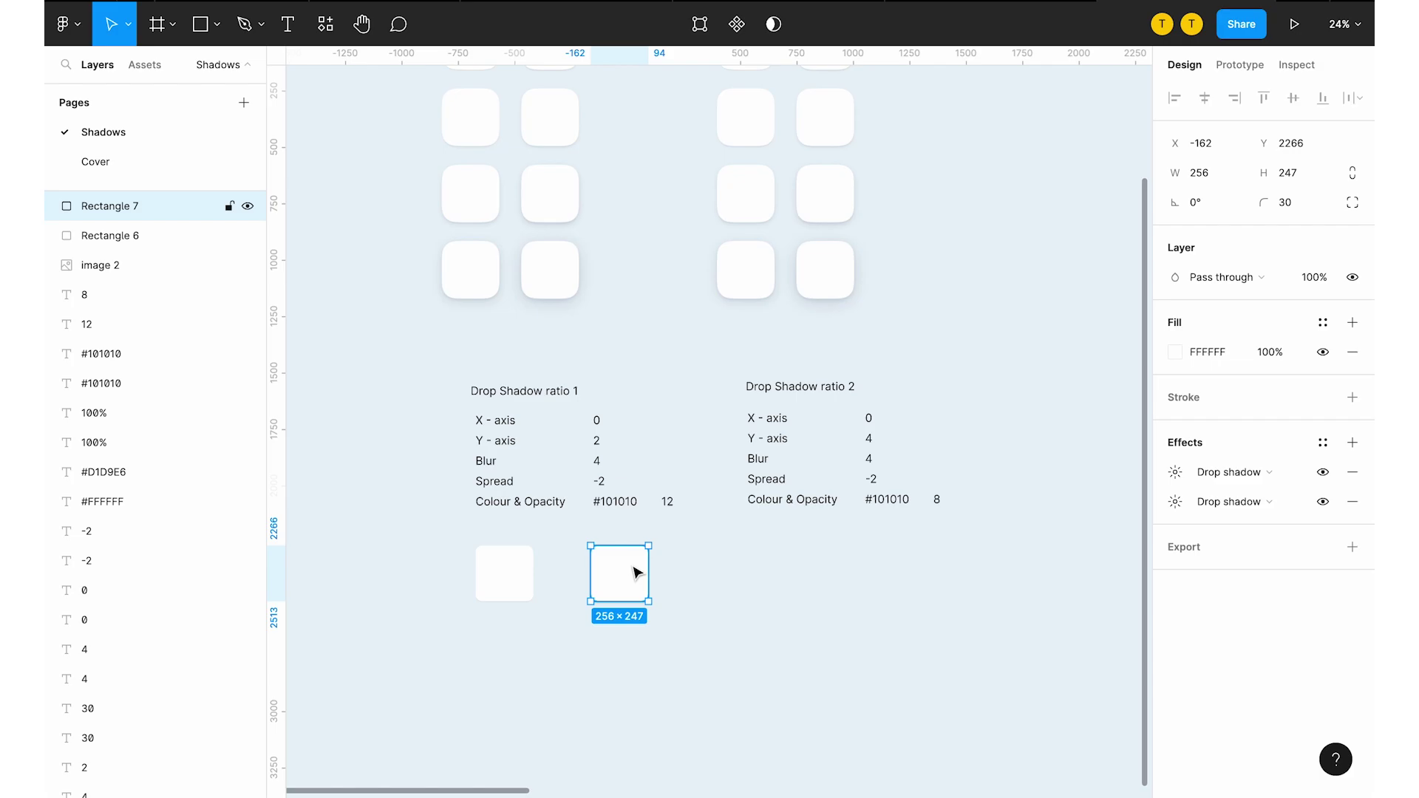
# Duplicate the second square and place the copy to its right
pyautogui.hotkey('ctrl', 'd')
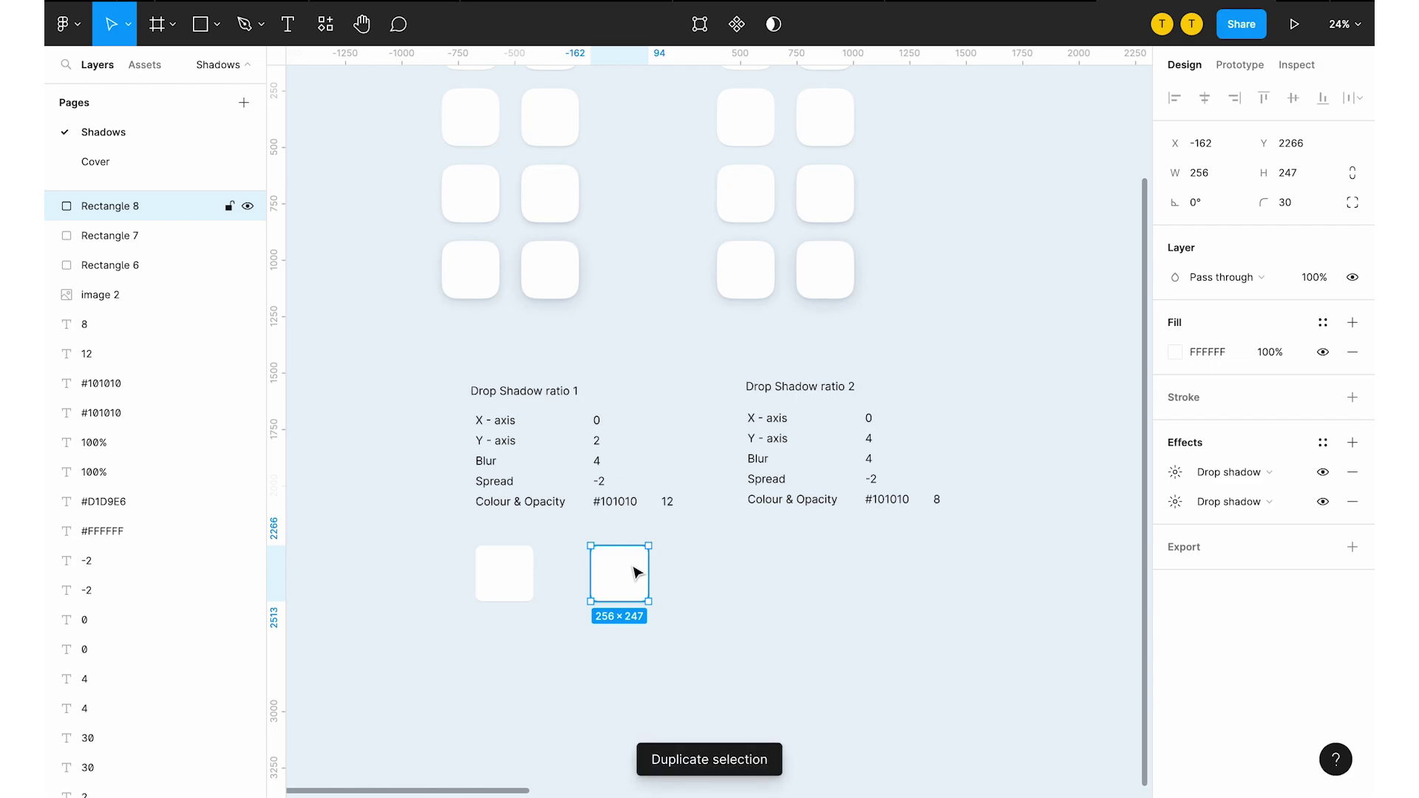
pyautogui.moveTo(655, 572); pyautogui.dragTo(772, 573)
pyautogui.scroll(3, 772, 574)
pyautogui.scroll(5, 470, 330)
pyautogui.hscroll(-3, 470, 330)
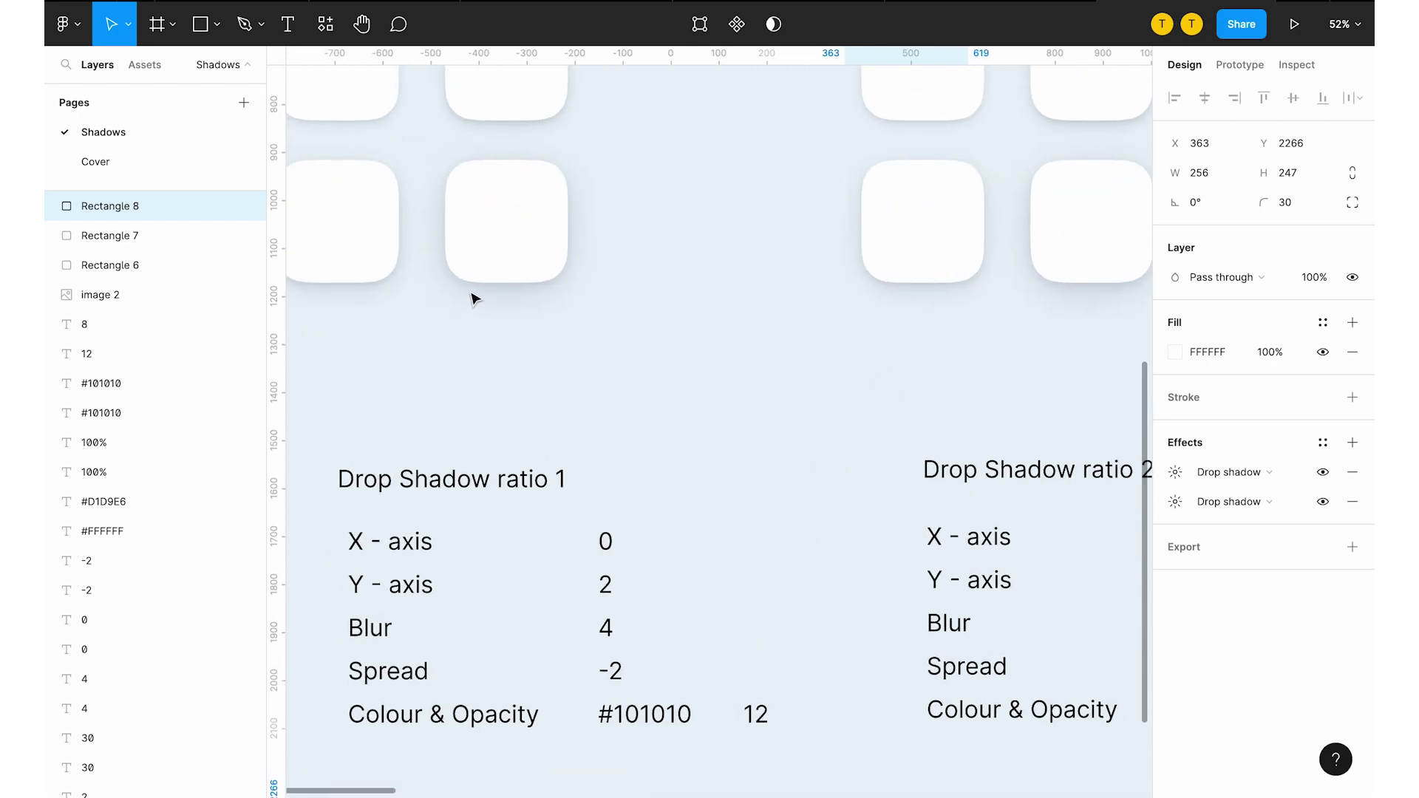
pyautogui.scroll(-6, 488, 347)
pyautogui.hscroll(3, 488, 348)
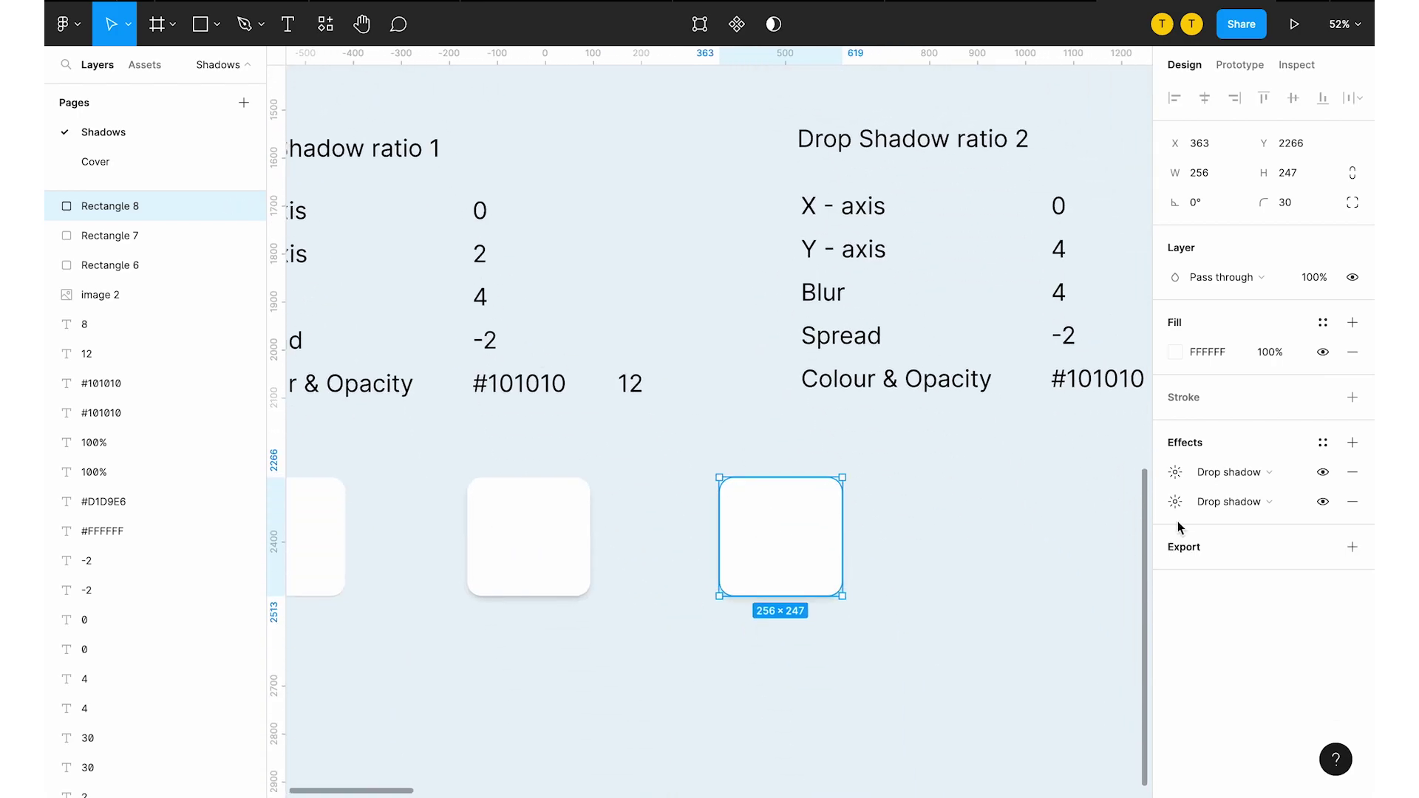
# Set the new copy's second shadow to Y 20 and blur 40
pyautogui.click(1175, 501)
pyautogui.click(976, 576)
pyautogui.write('50')
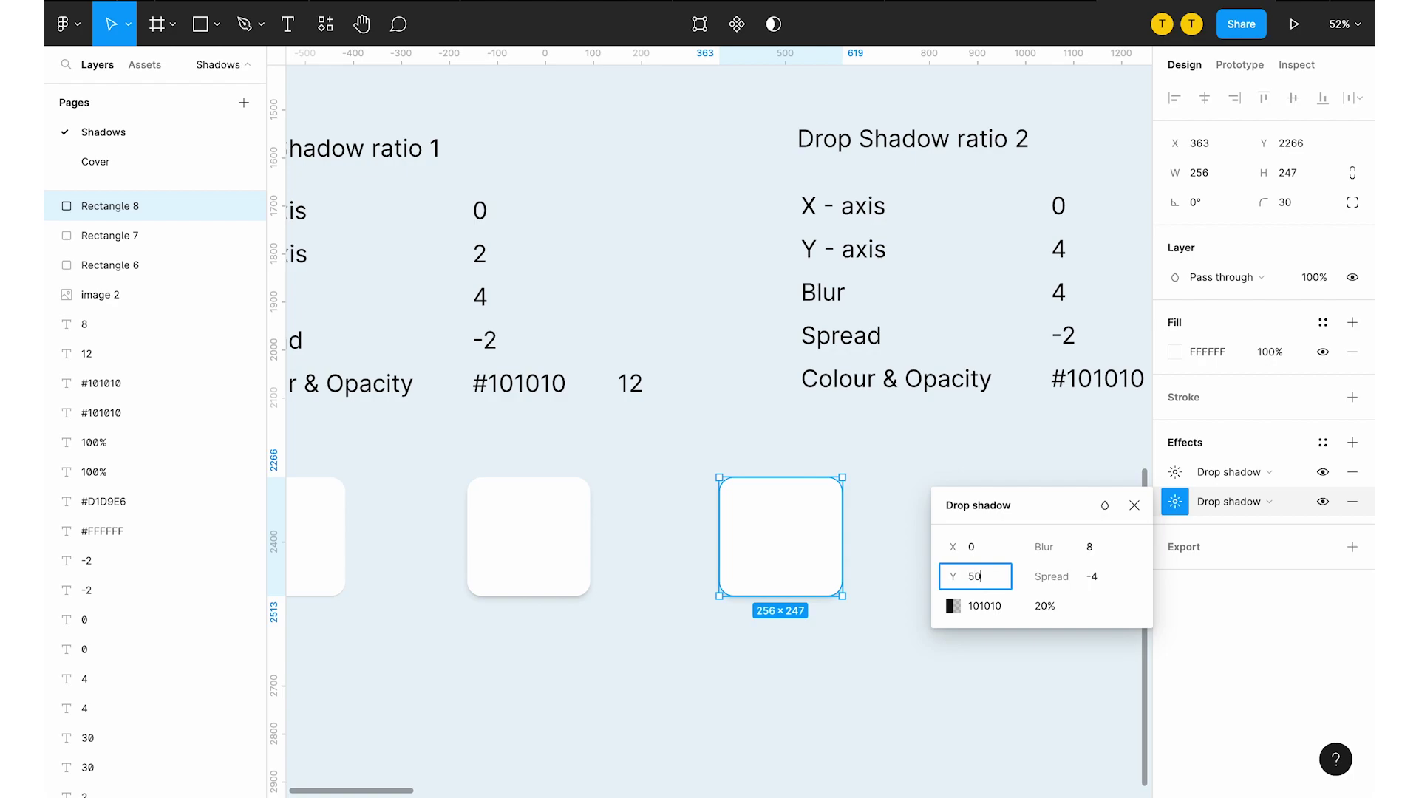
pyautogui.click(1089, 549)
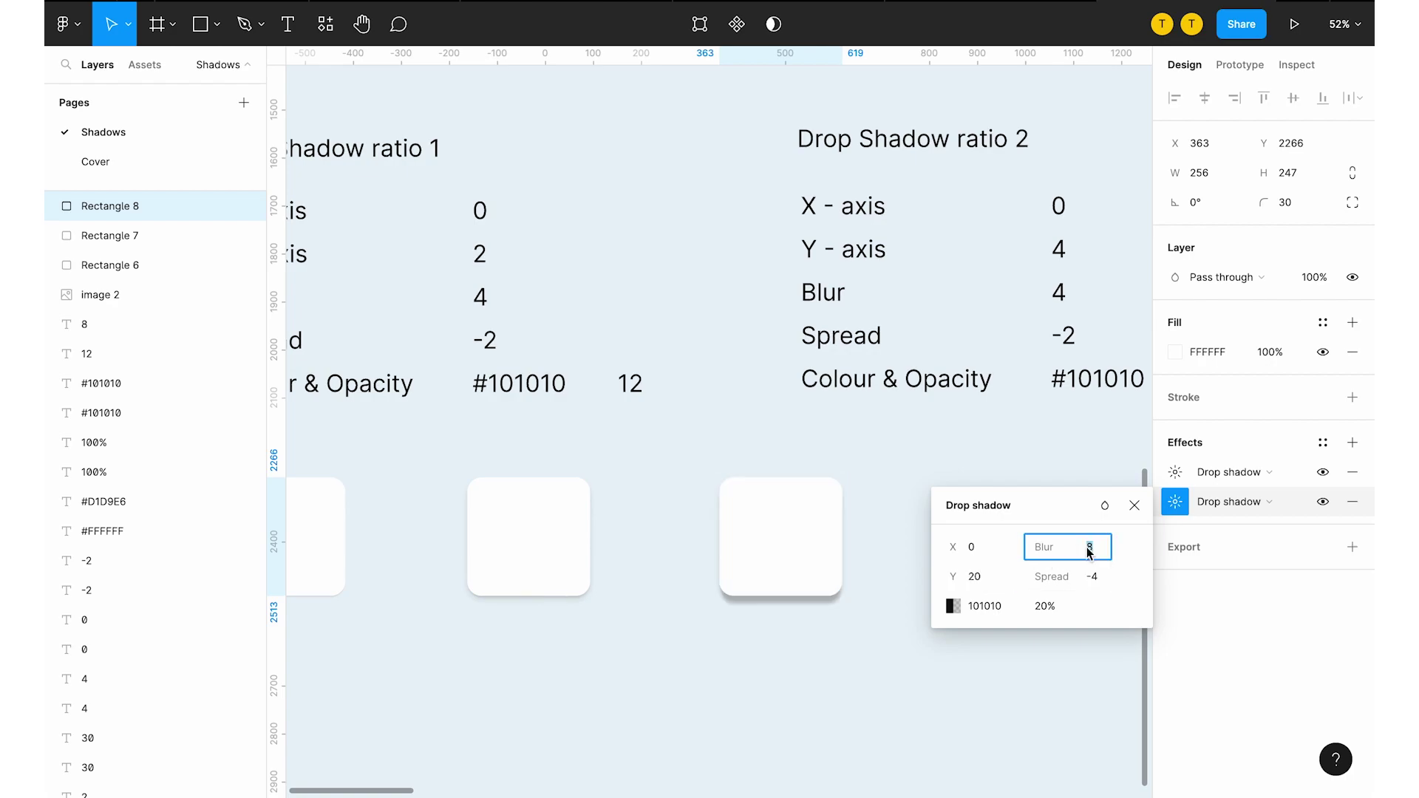
pyautogui.write('40')
pyautogui.press('Return')
# Set that shadow's spread to -20, undoing a 60 attempt, and keep opacity at 20%
pyautogui.click(1097, 584)
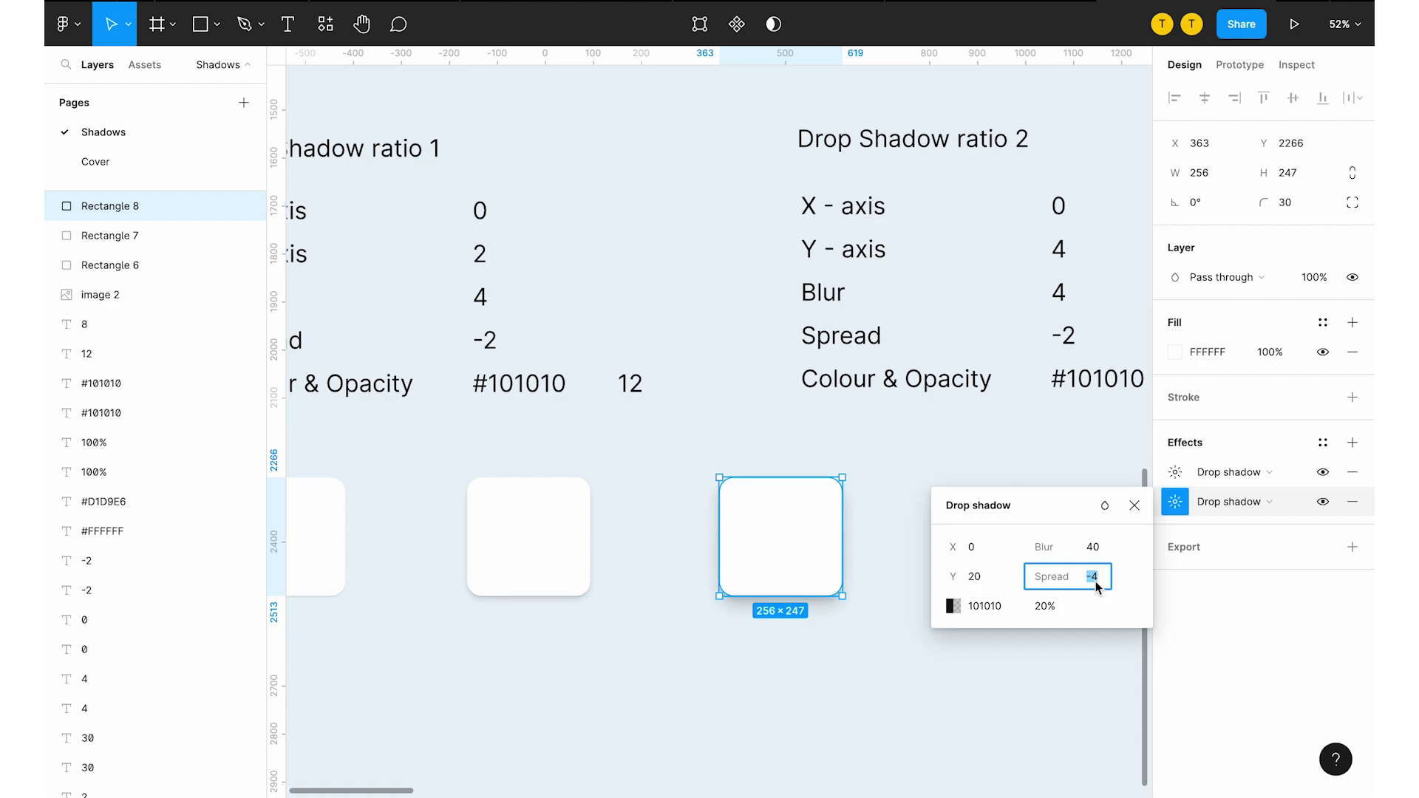
pyautogui.write('60')
pyautogui.press('Return')
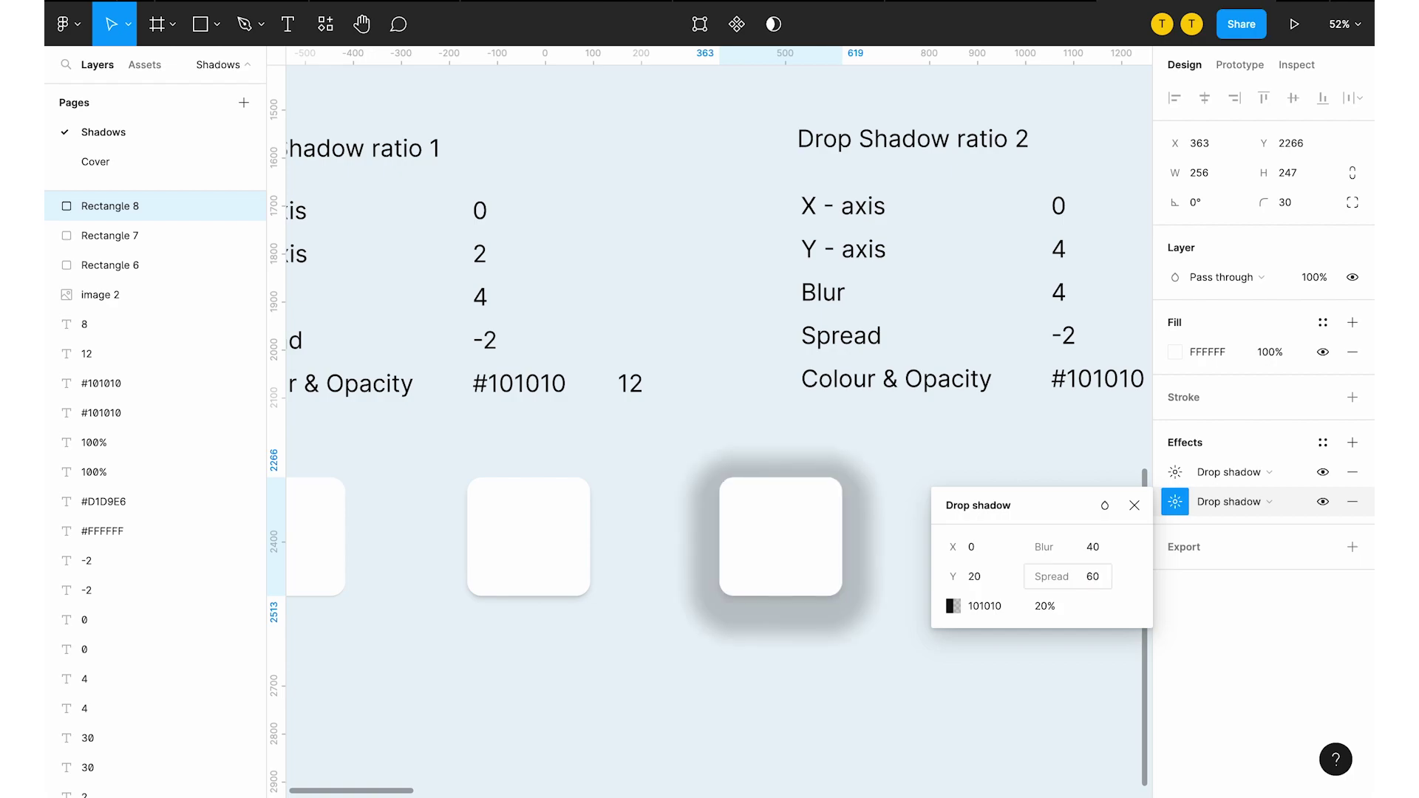
pyautogui.hotkey('ctrl', 'z')
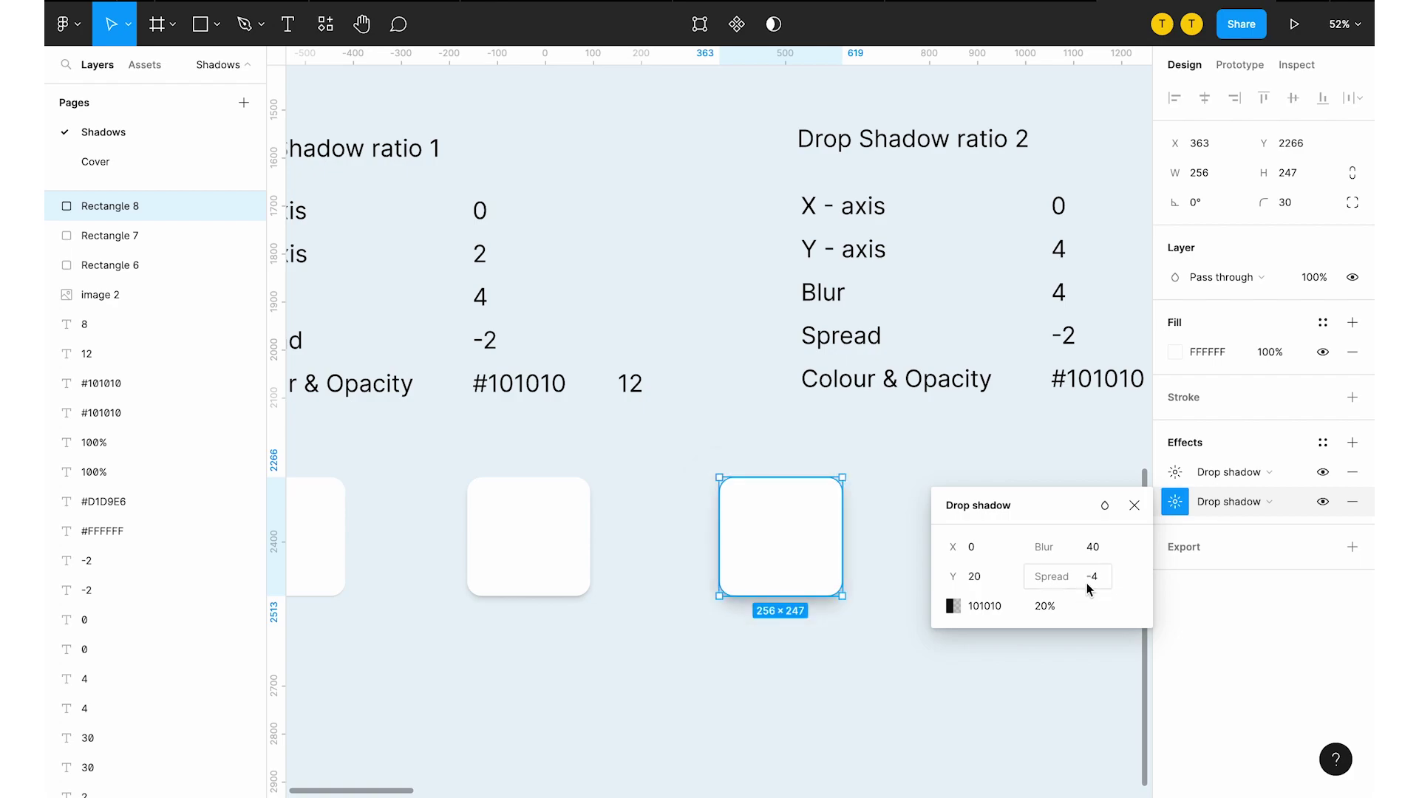
pyautogui.click(1092, 587)
pyautogui.write('-20')
pyautogui.press('Return')
pyautogui.click(1053, 610)
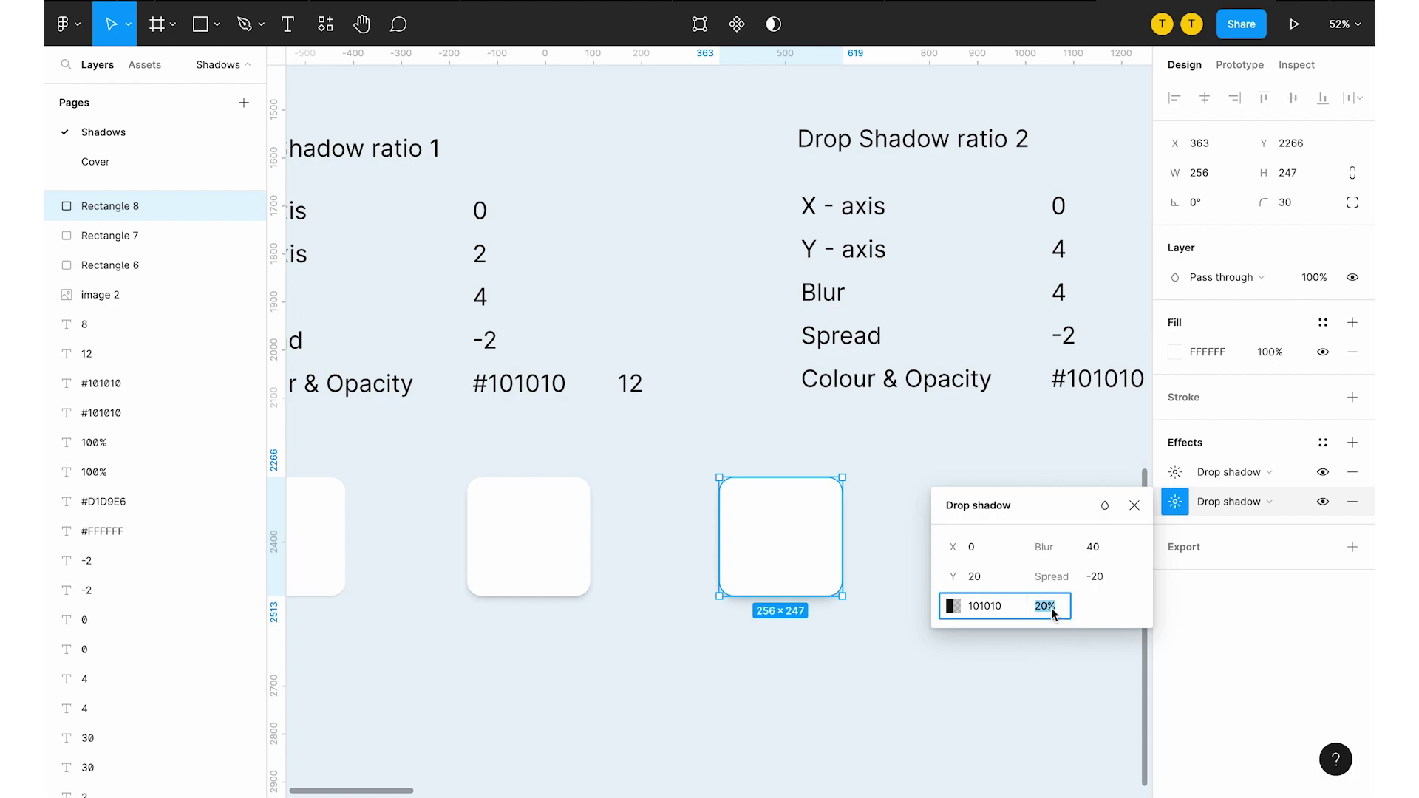
pyautogui.press('Return')
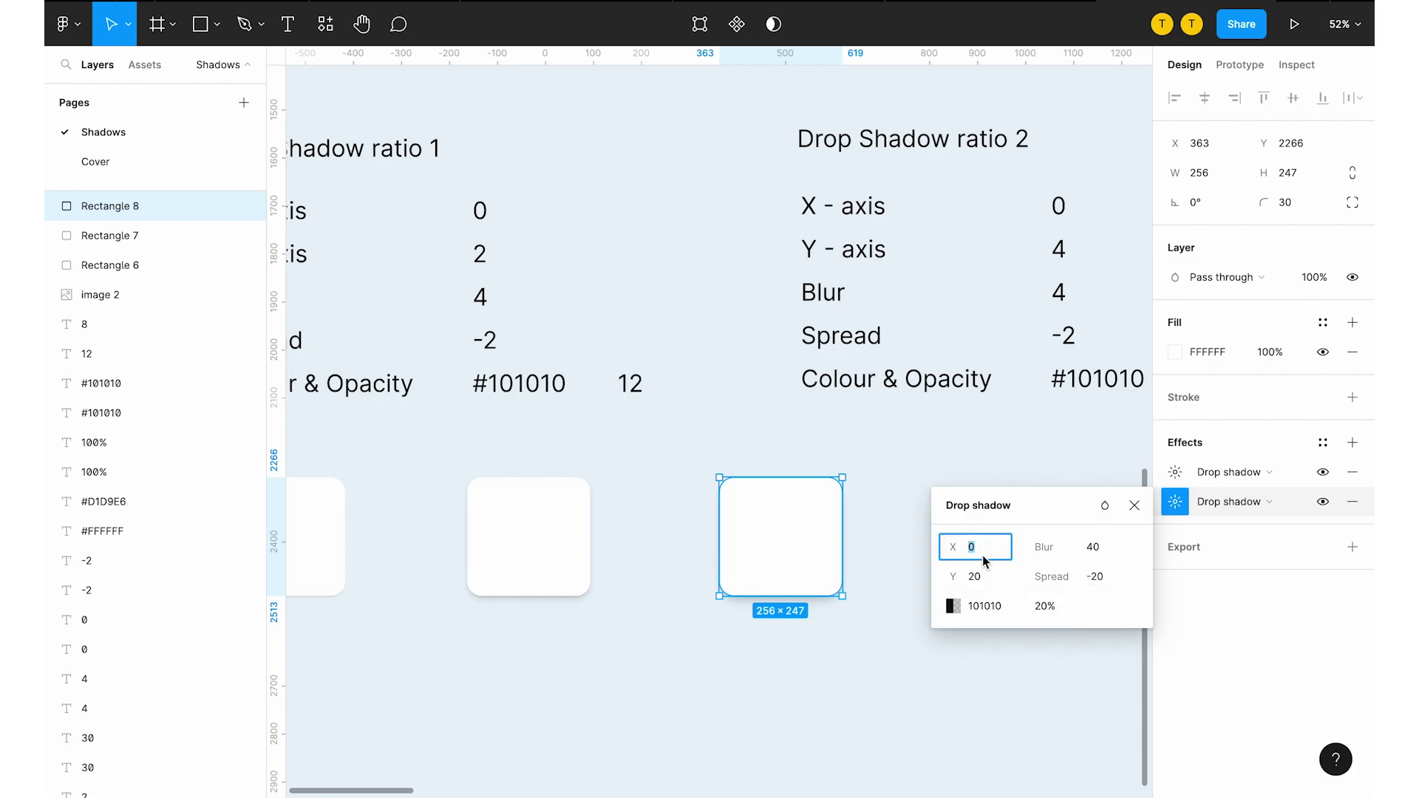
pyautogui.write('4')
pyautogui.press('Return')
pyautogui.click(981, 576)
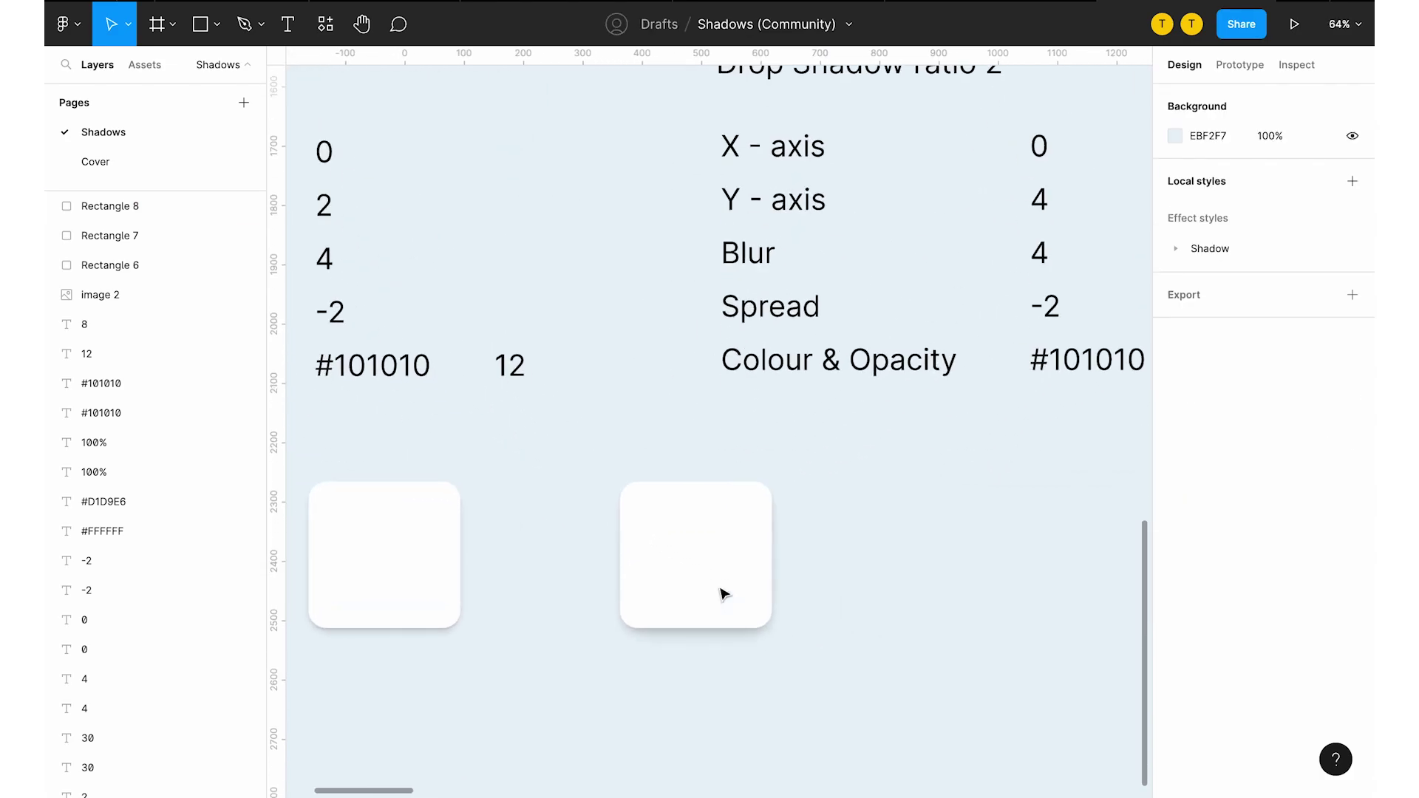
# Tweak the first drop shadow's offsets, blur and spread (-16)
pyautogui.click(724, 594)
pyautogui.click(1176, 472)
pyautogui.click(980, 526)
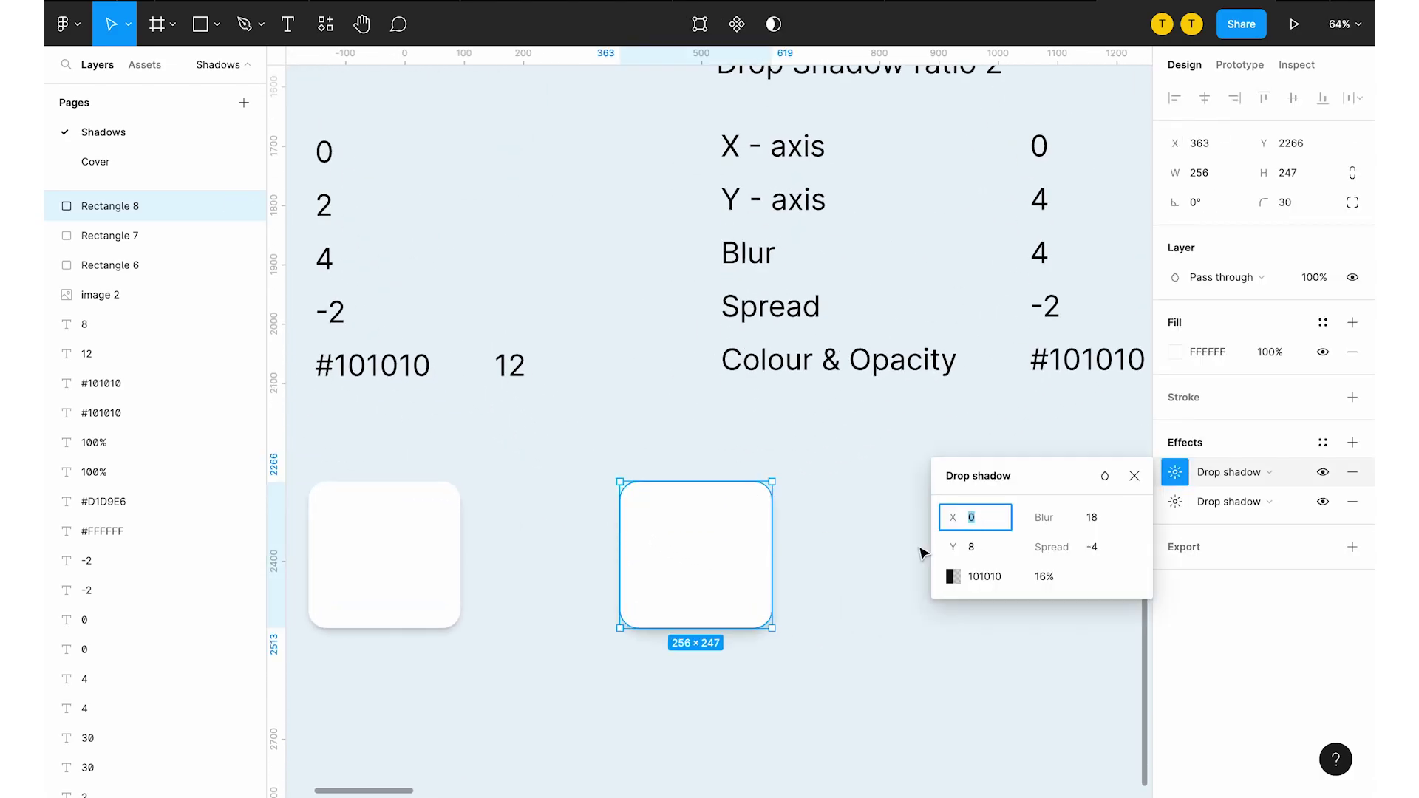
pyautogui.write('2')
pyautogui.press('Tab')
pyautogui.write('0')
pyautogui.click(1094, 549)
pyautogui.write('-16')
pyautogui.hotkey('shift', 'Tab')
pyautogui.write('2')
pyautogui.press('Return')
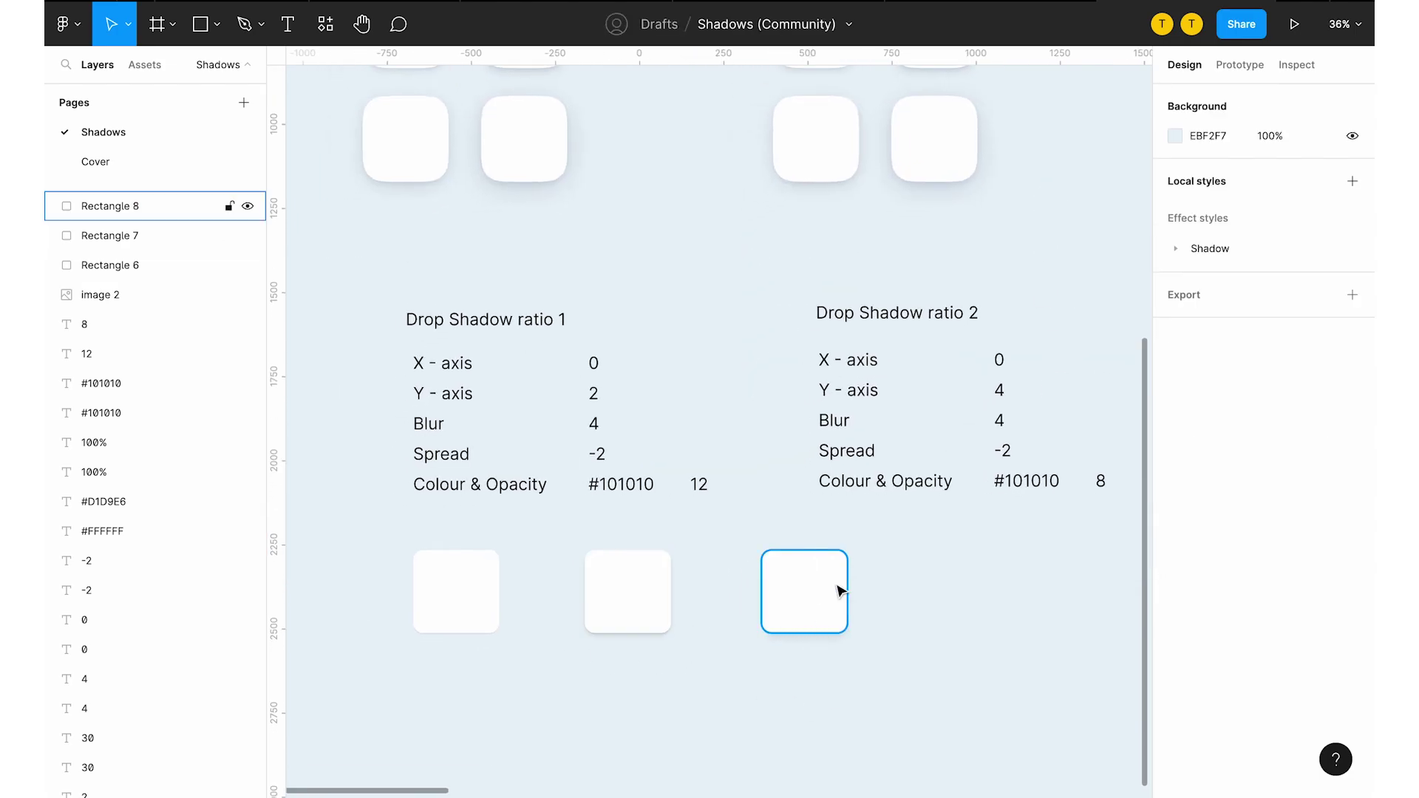
pyautogui.scroll(3, 836, 589)
pyautogui.scroll(-2, 910, 585)
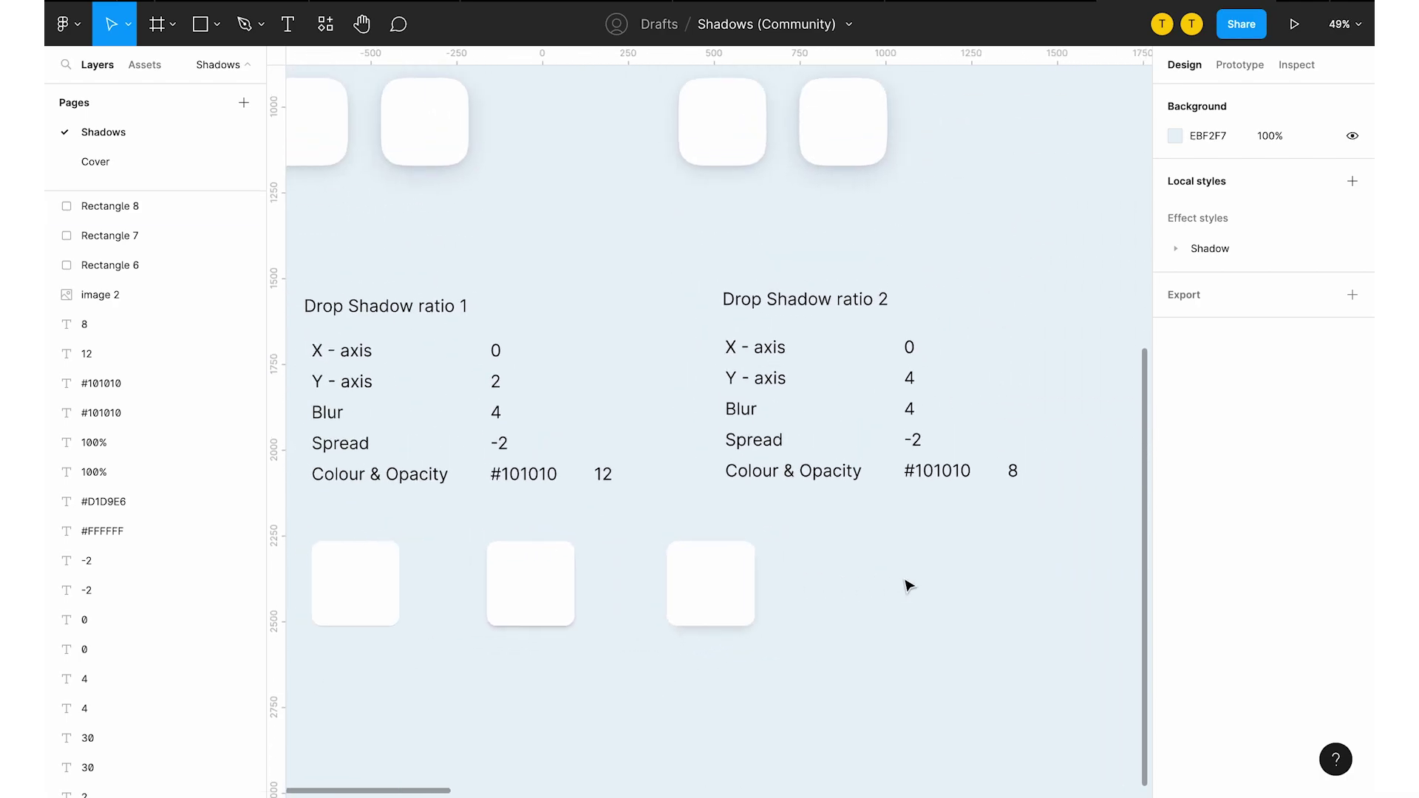
pyautogui.scroll(-3, 850, 570)
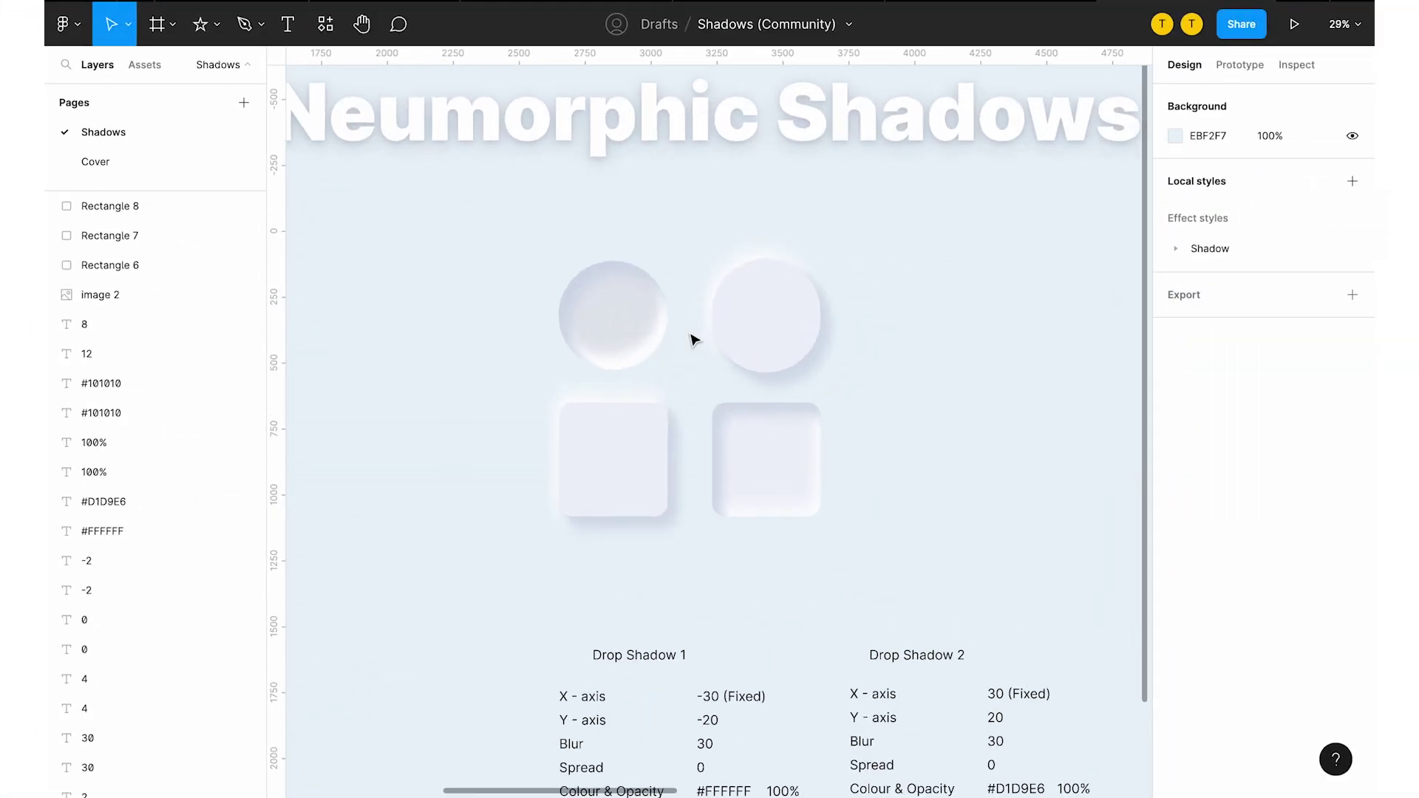
pyautogui.scroll(-3, 770, 446)
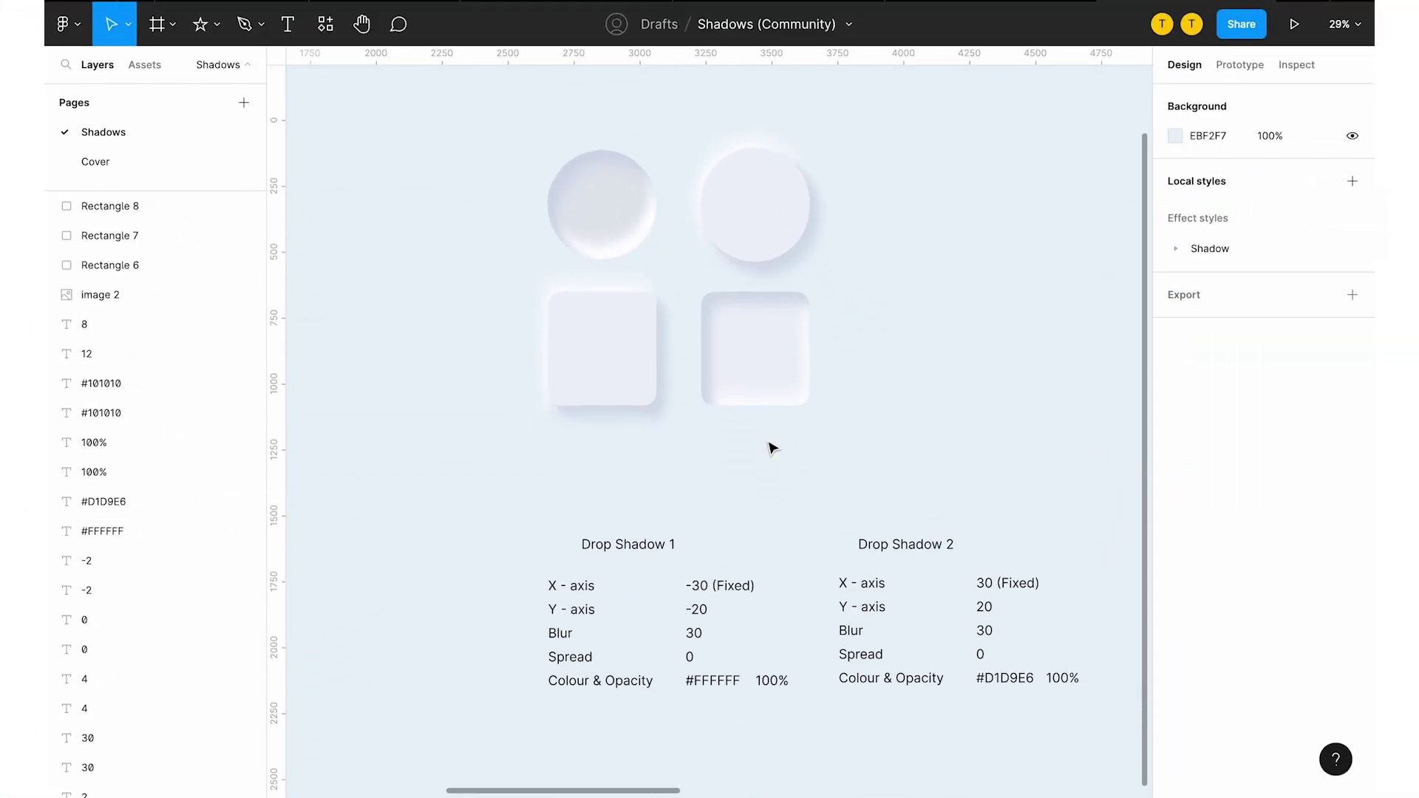
pyautogui.scroll(-2, 621, 572)
pyautogui.scroll(3, 621, 570)
pyautogui.scroll(-1, 722, 532)
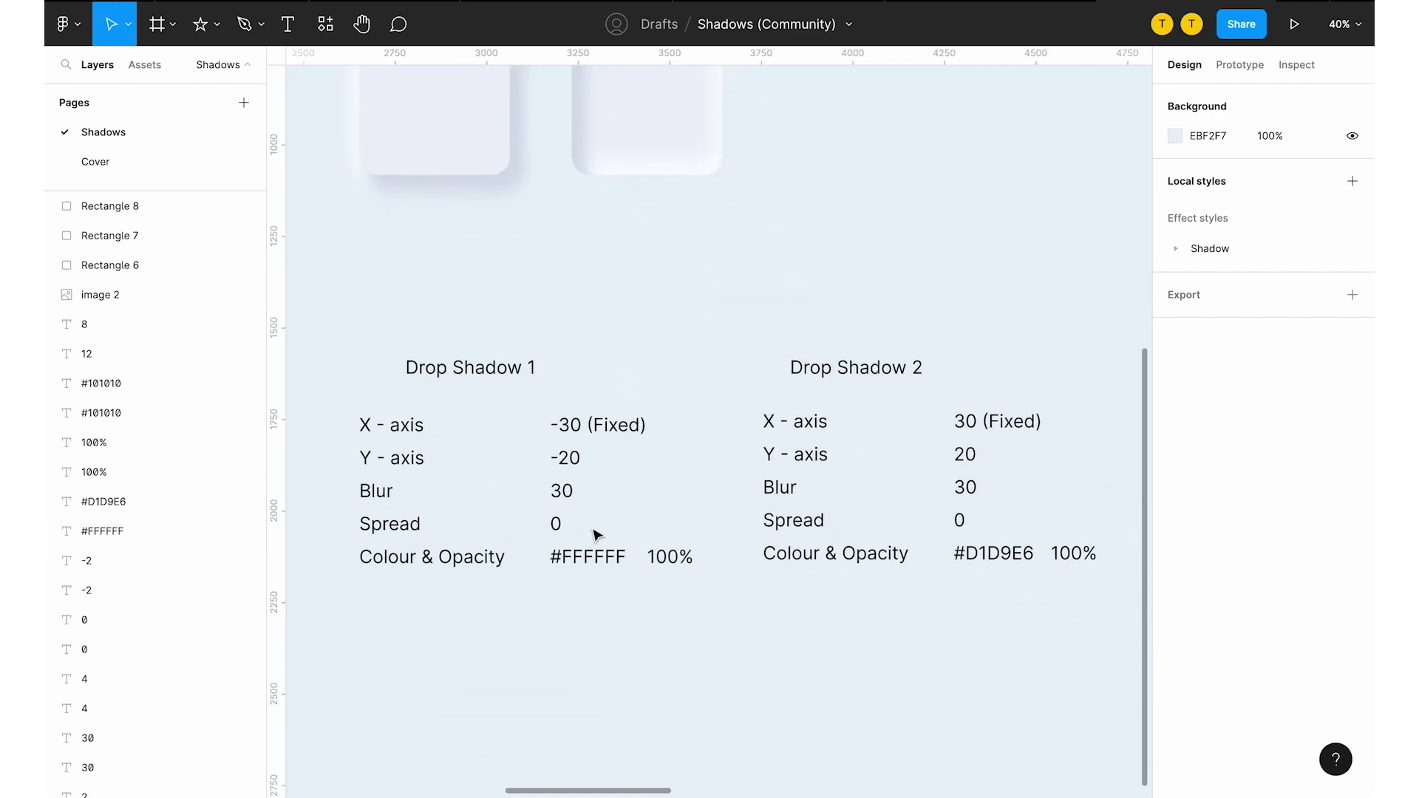
pyautogui.scroll(-2, 951, 517)
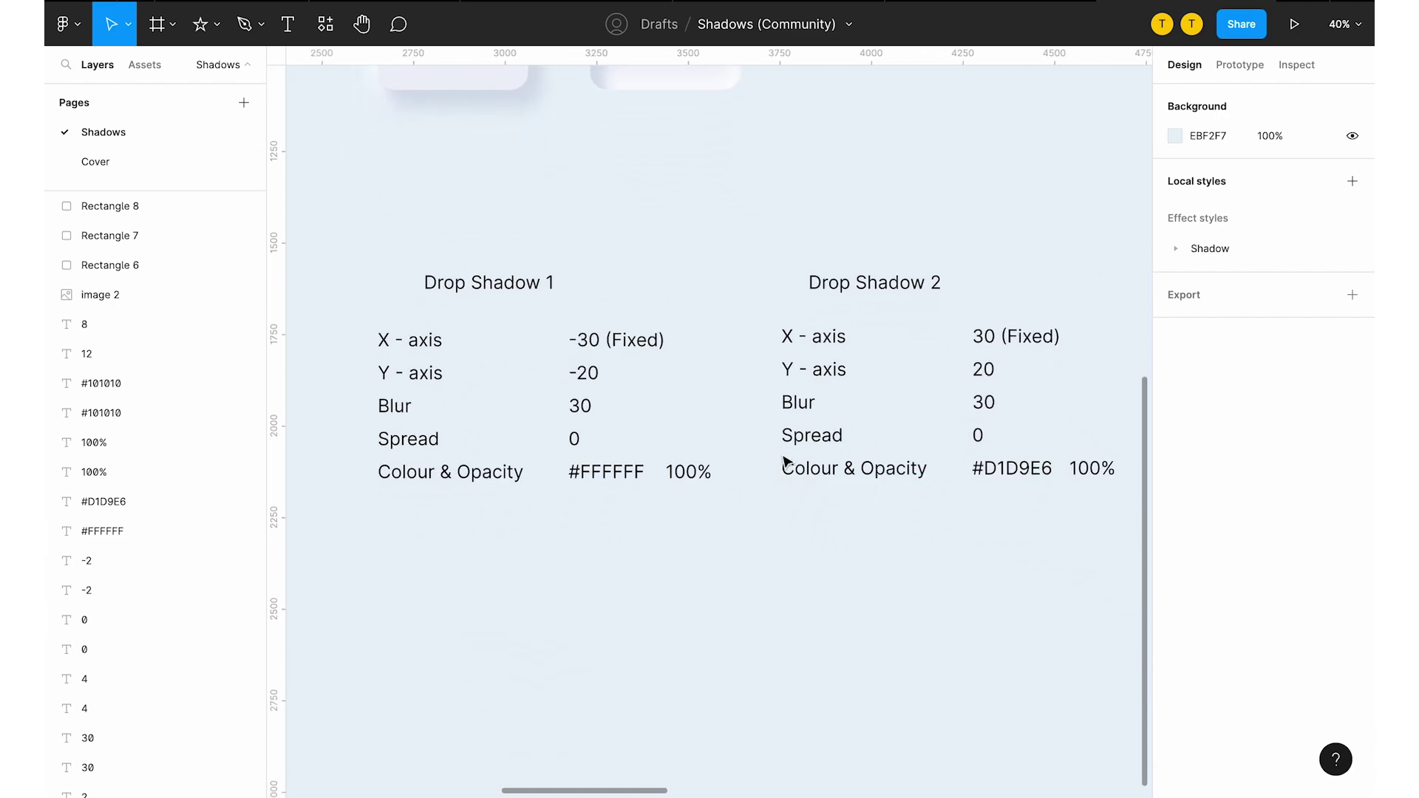
# Draw a 280×265 D9D9D9 rectangle under the Drop Shadow 1 specs with corner radius 60
pyautogui.click(210, 28)
pyautogui.click(197, 74)
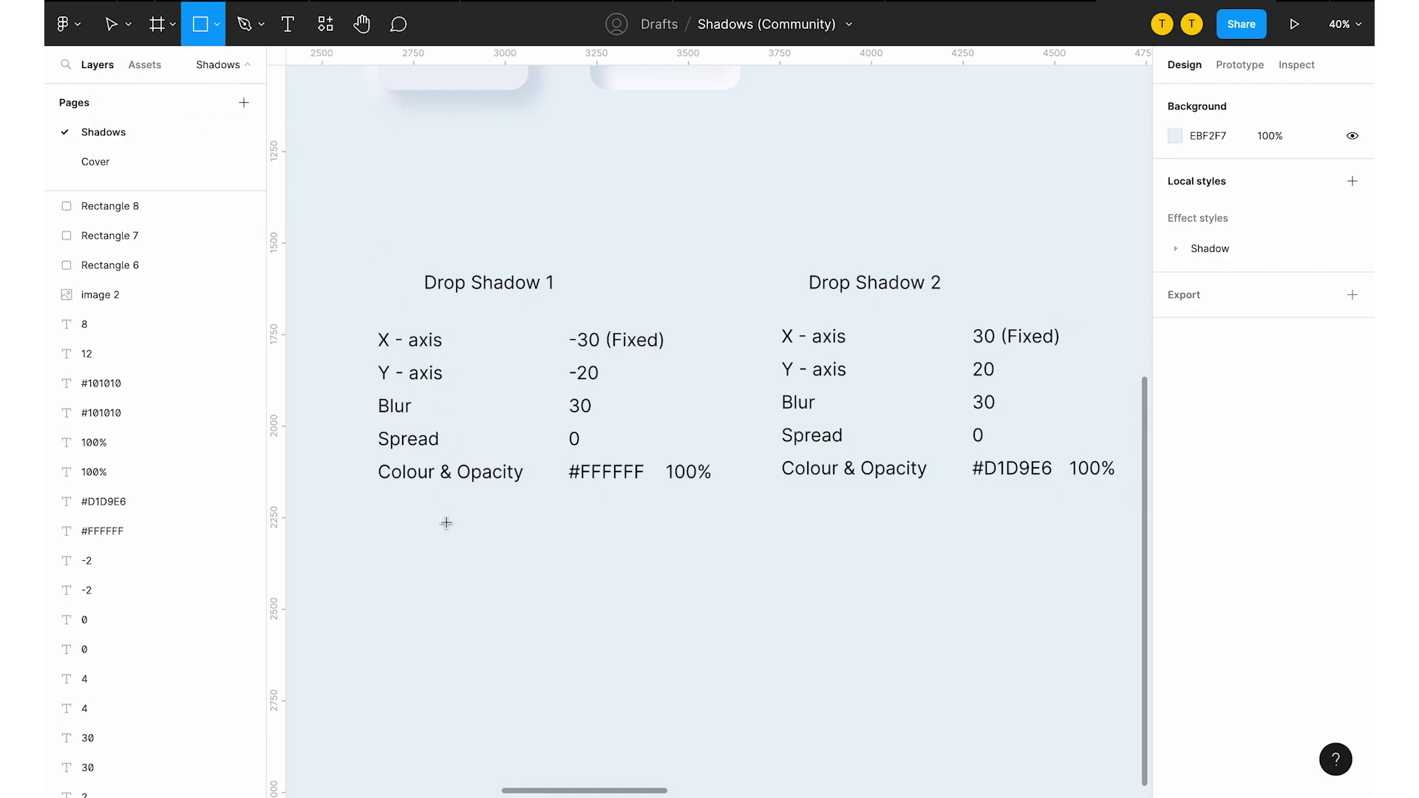
pyautogui.moveTo(445, 545); pyautogui.dragTo(548, 642)
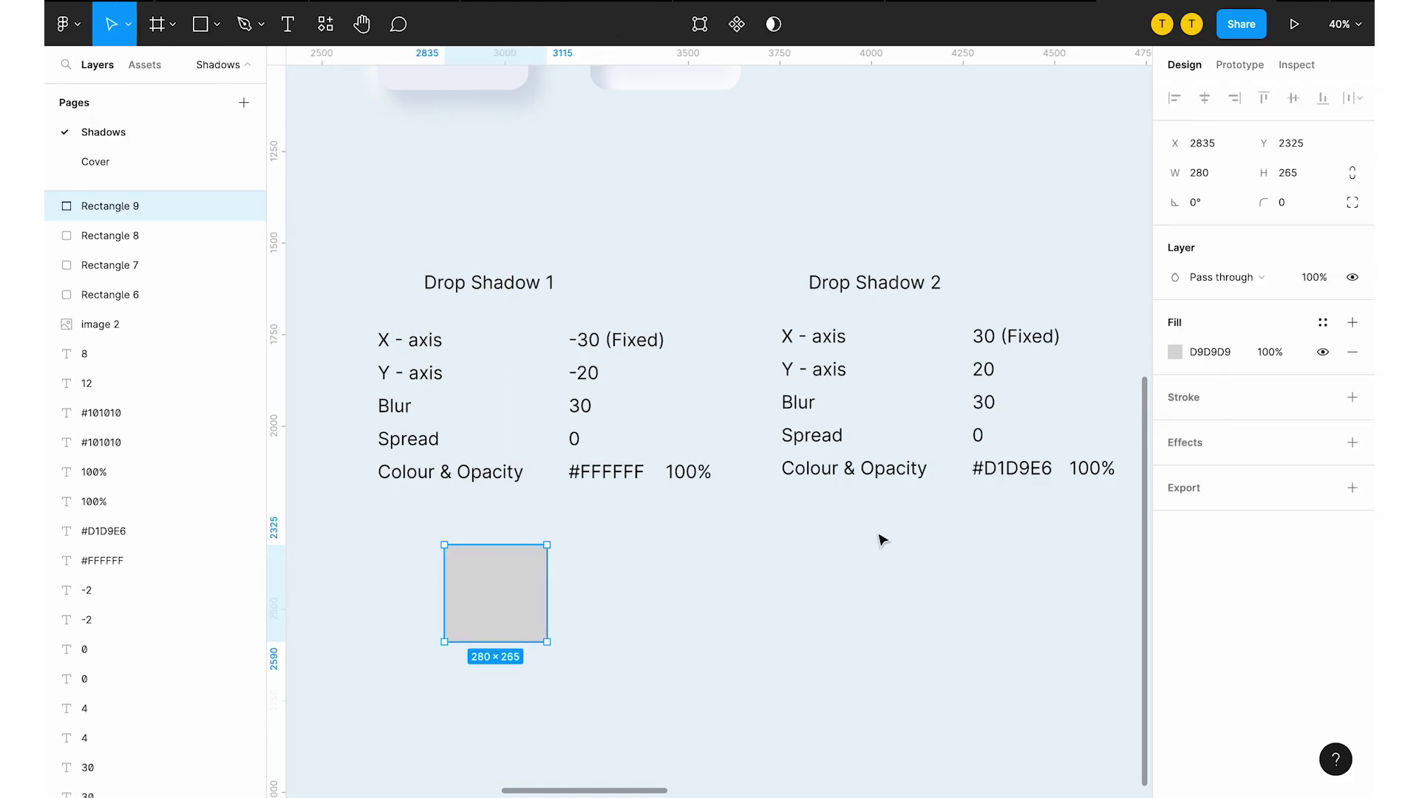
pyautogui.click(1299, 213)
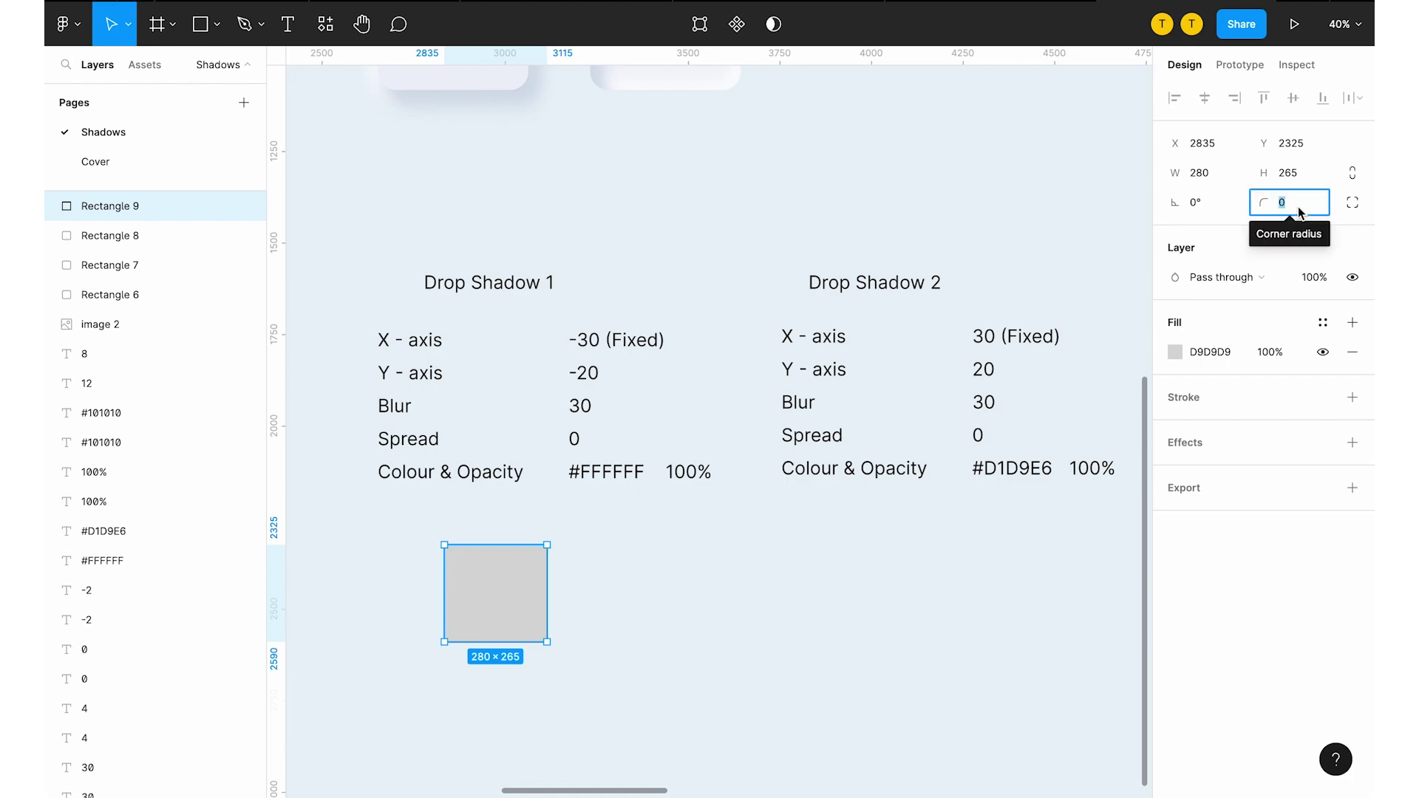
pyautogui.write('60')
pyautogui.press('Return')
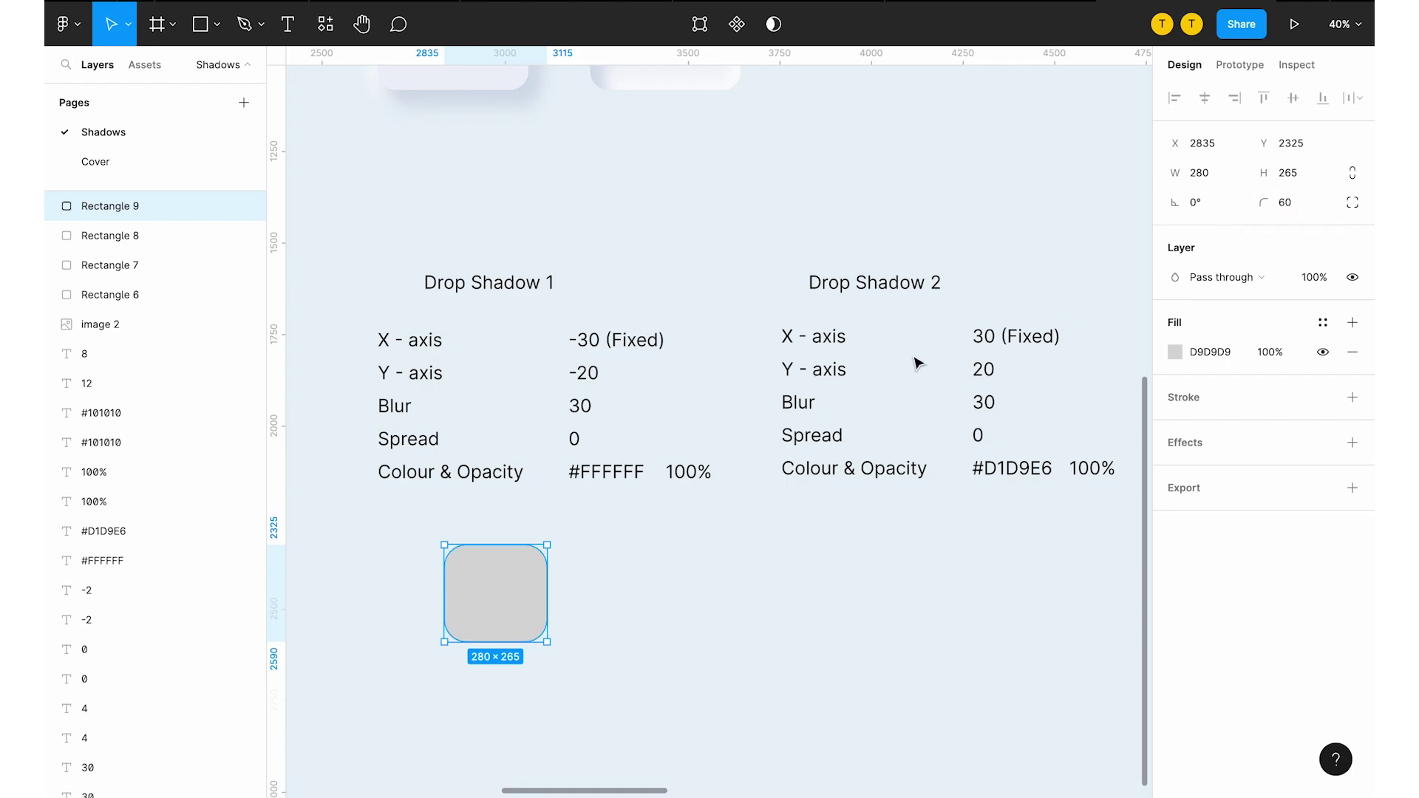
pyautogui.keyDown('ctrl'); pyautogui.scroll(3, 635, 535); pyautogui.keyUp('ctrl')
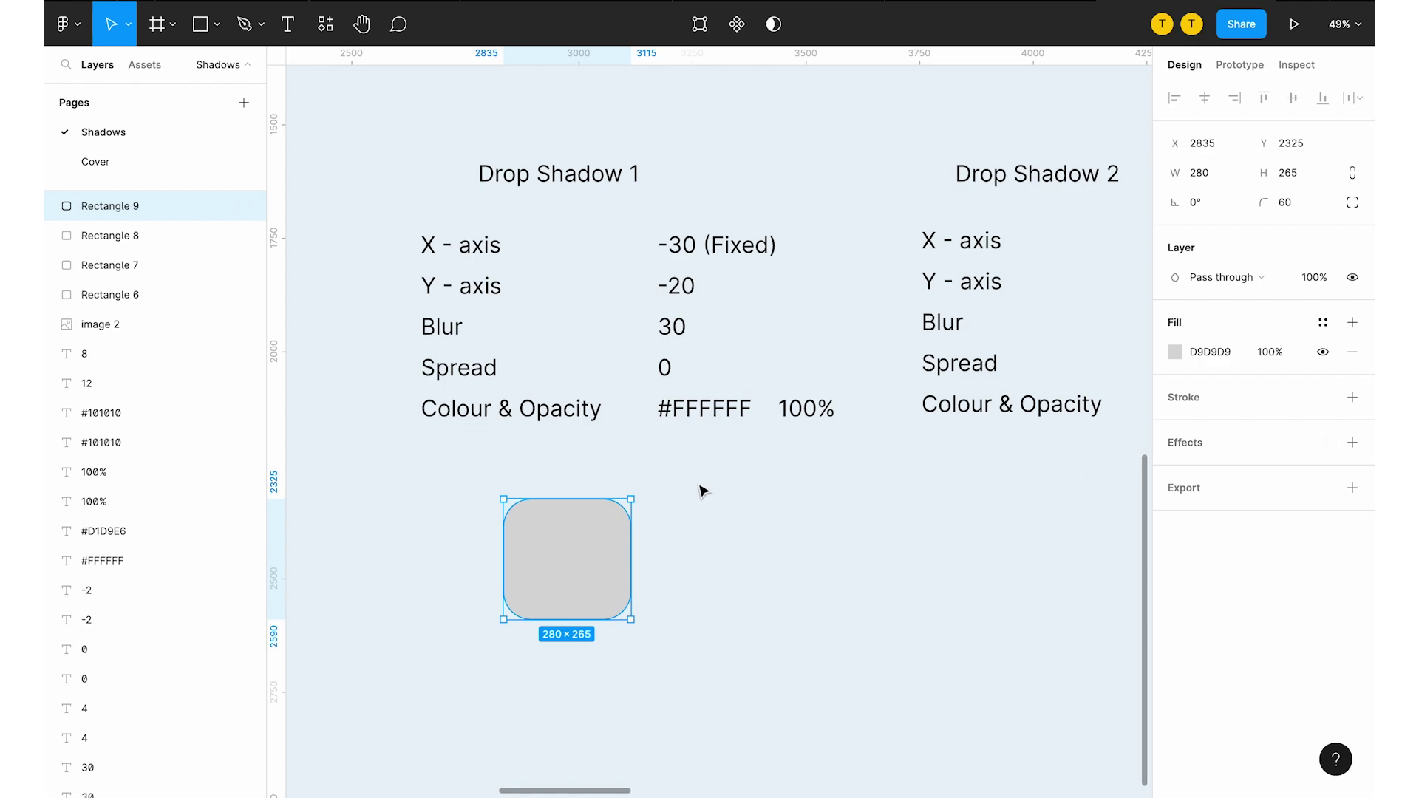
# Add a drop shadow to the square with X -30, Y -20 and blur 30
pyautogui.click(1353, 443)
pyautogui.click(1176, 472)
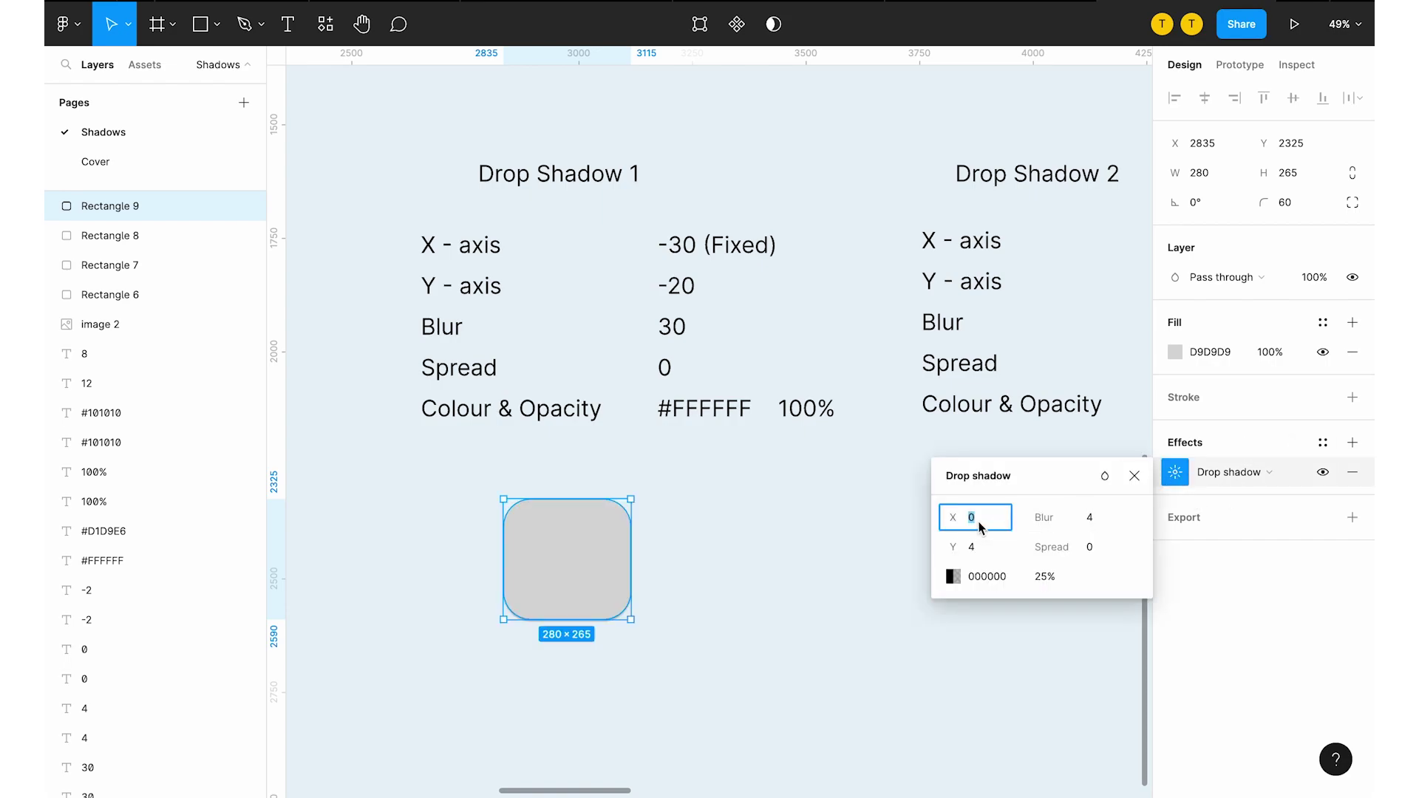
pyautogui.click(981, 544)
pyautogui.write('-20')
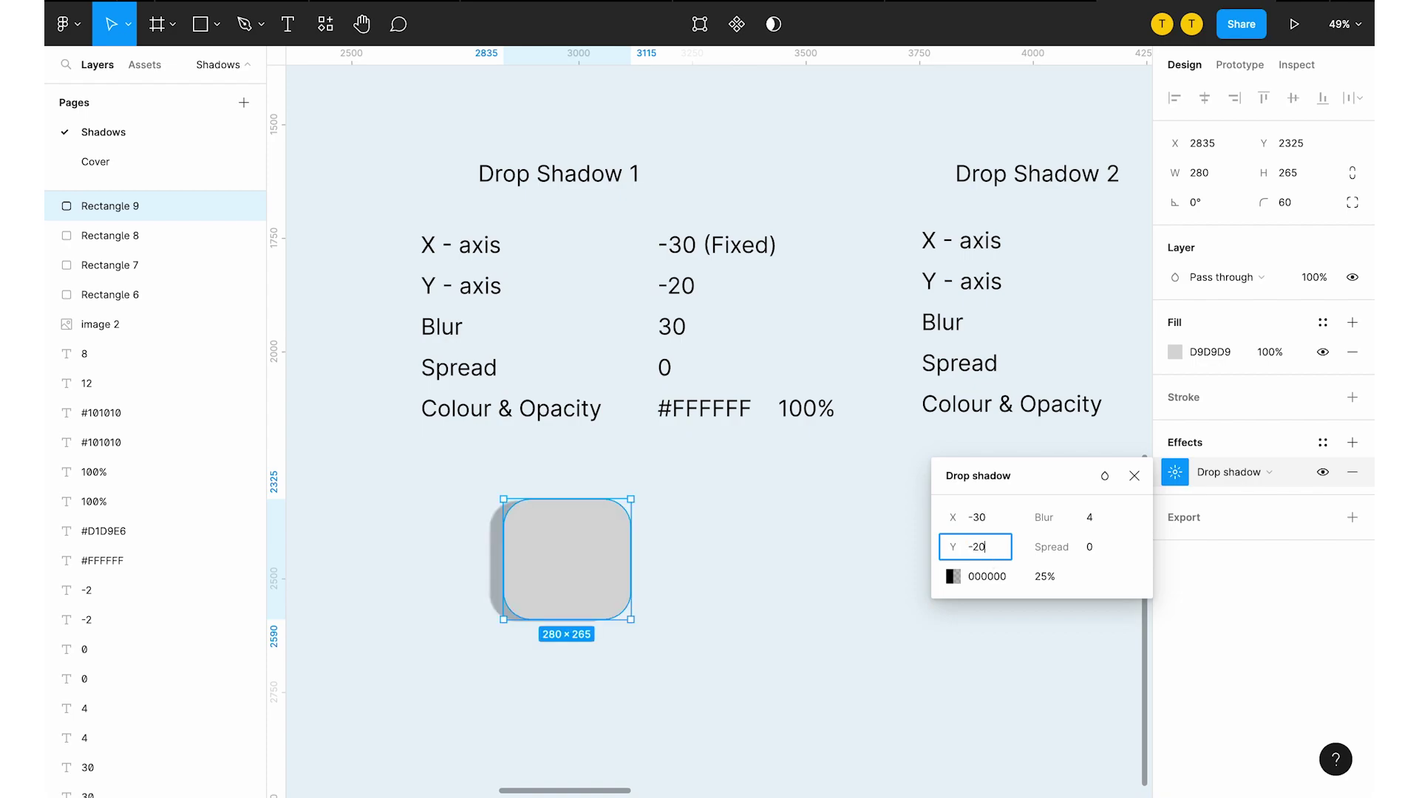
pyautogui.click(1097, 520)
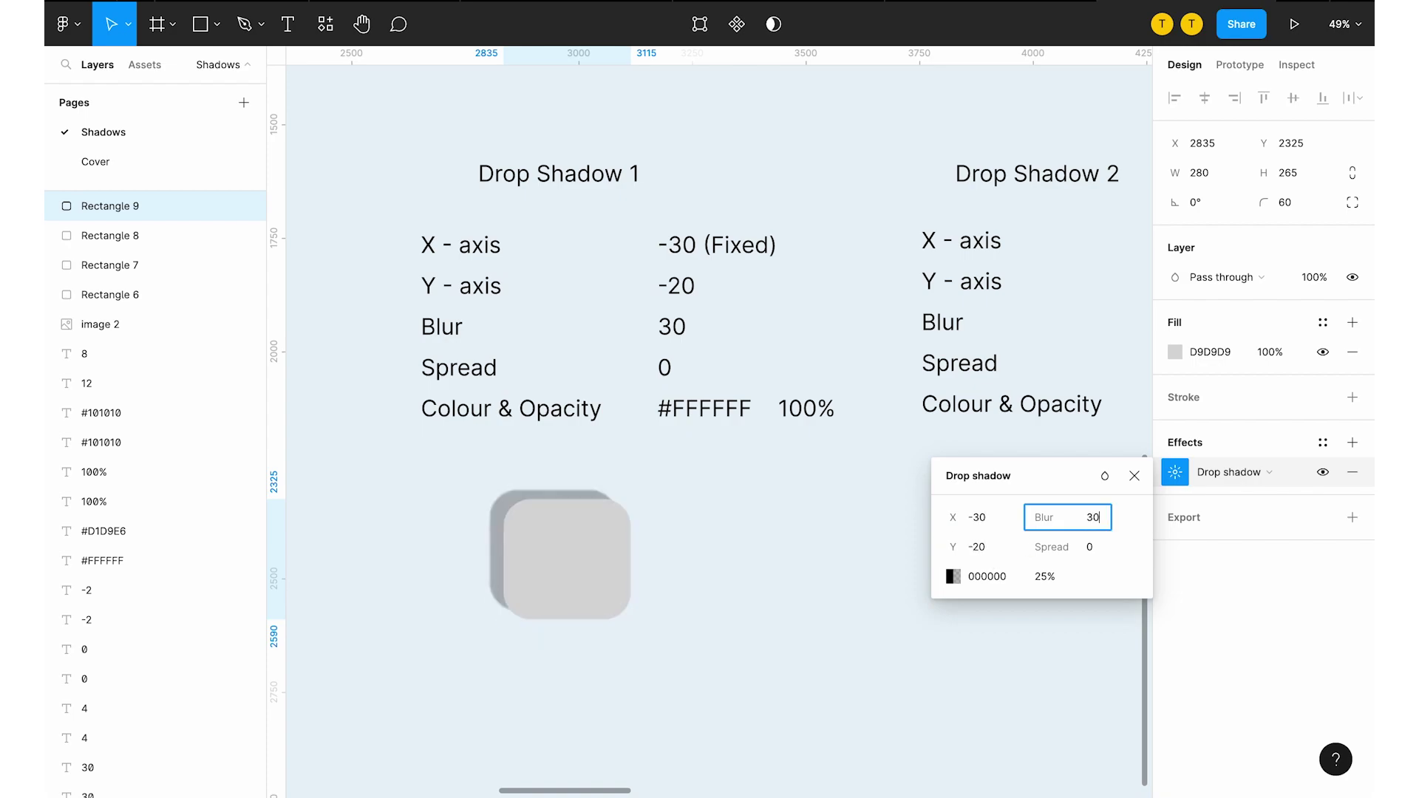
pyautogui.write('30')
pyautogui.click(1045, 576)
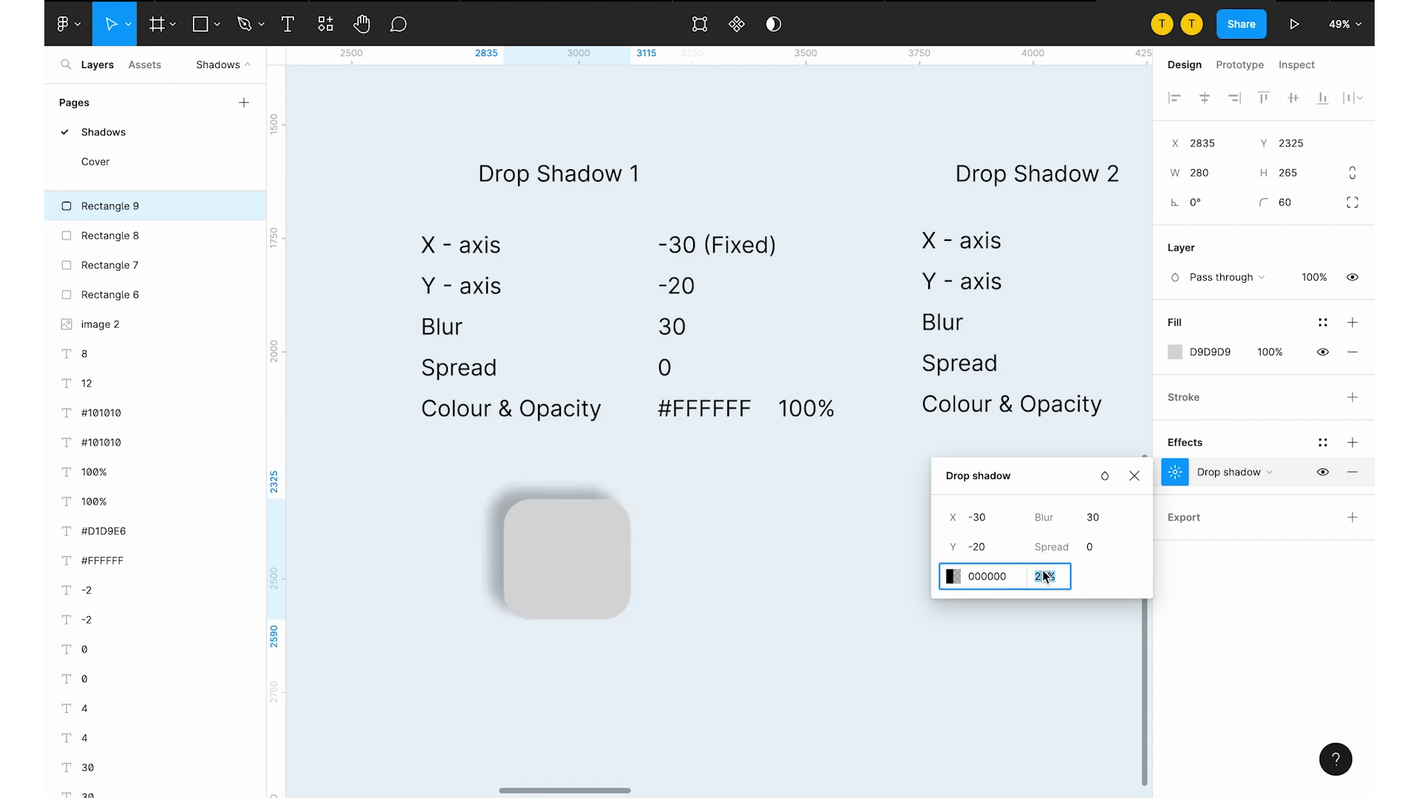
# Set the drop shadow's colour to #FFFFFF at 100% opacity
pyautogui.click(684, 400)
pyautogui.click(583, 558)
pyautogui.click(1176, 471)
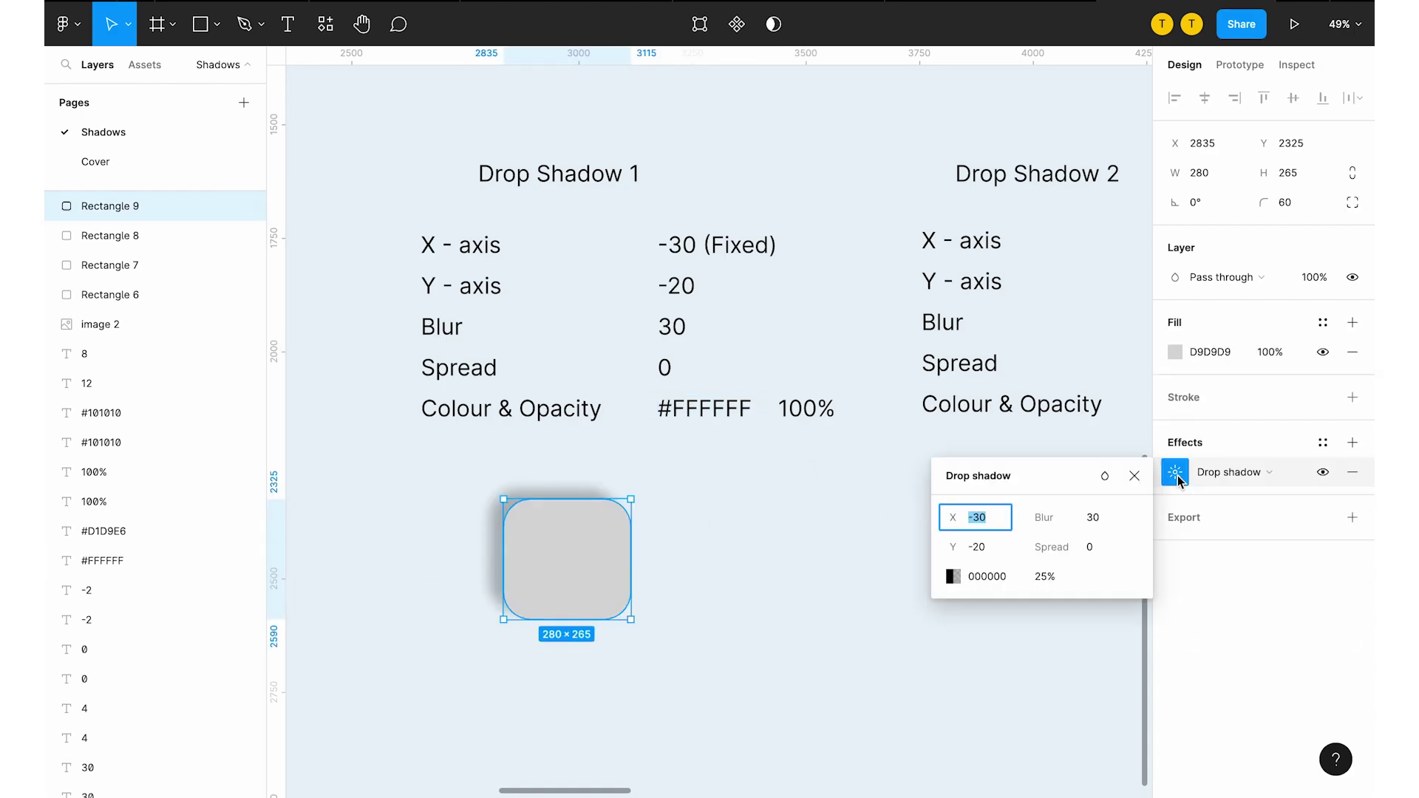
pyautogui.click(1002, 577)
pyautogui.write('#FFFFFF')
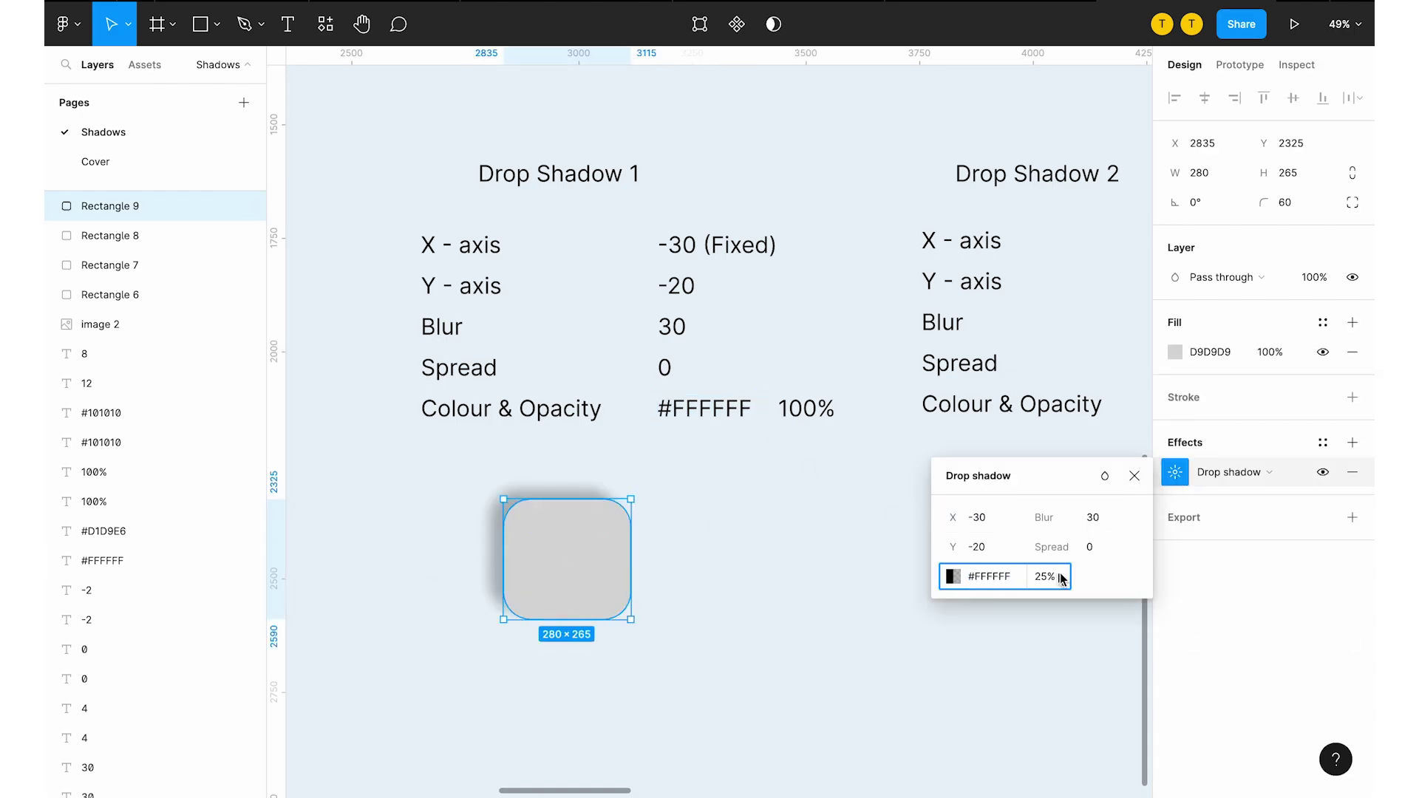
pyautogui.click(1065, 578)
pyautogui.write('100')
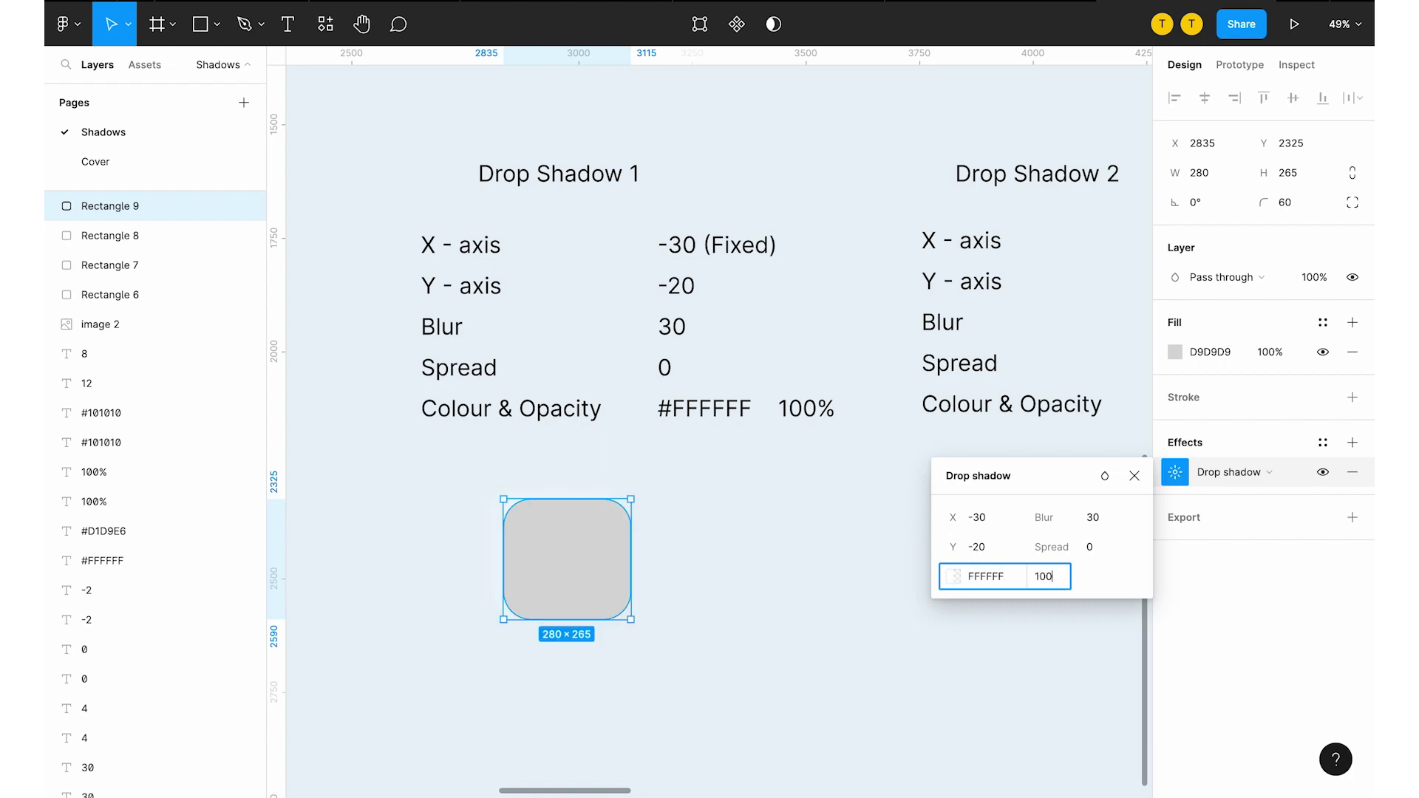
pyautogui.press('Return')
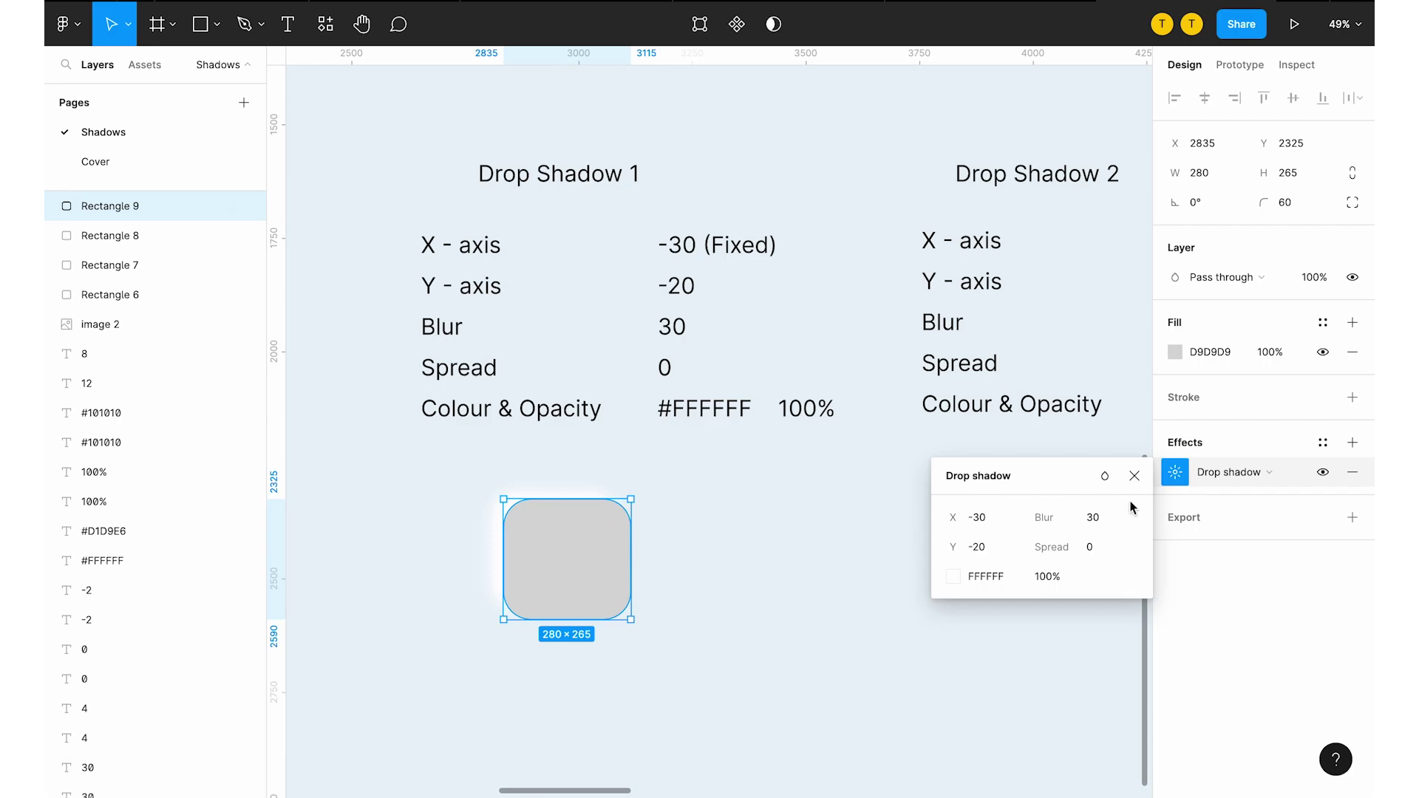
# Recolour the square's fill from grey D9D9D9 to pale blue EEF6FB by shifting the hue to blue and lightening it
pyautogui.click(625, 474)
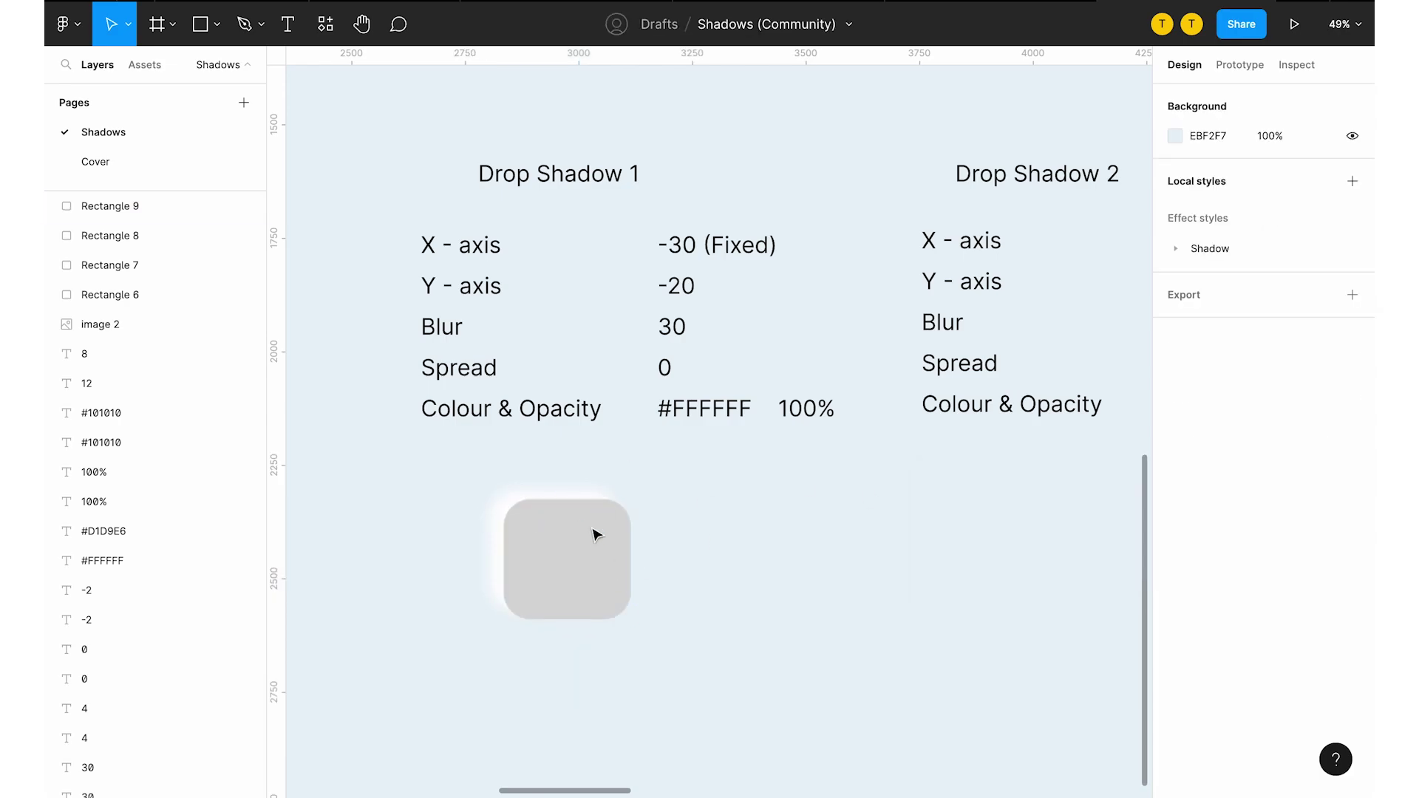
pyautogui.click(596, 538)
pyautogui.click(1176, 352)
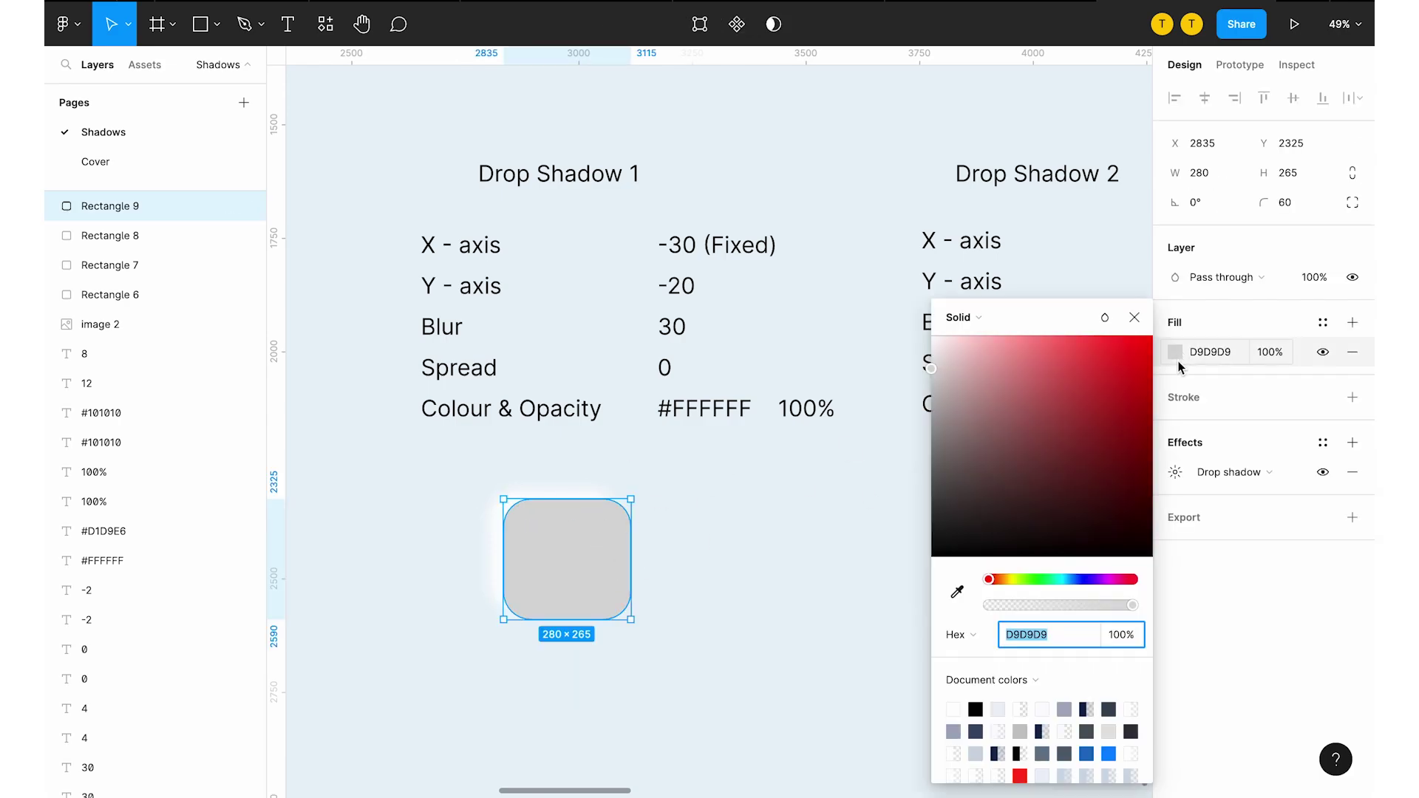
pyautogui.click(1070, 578)
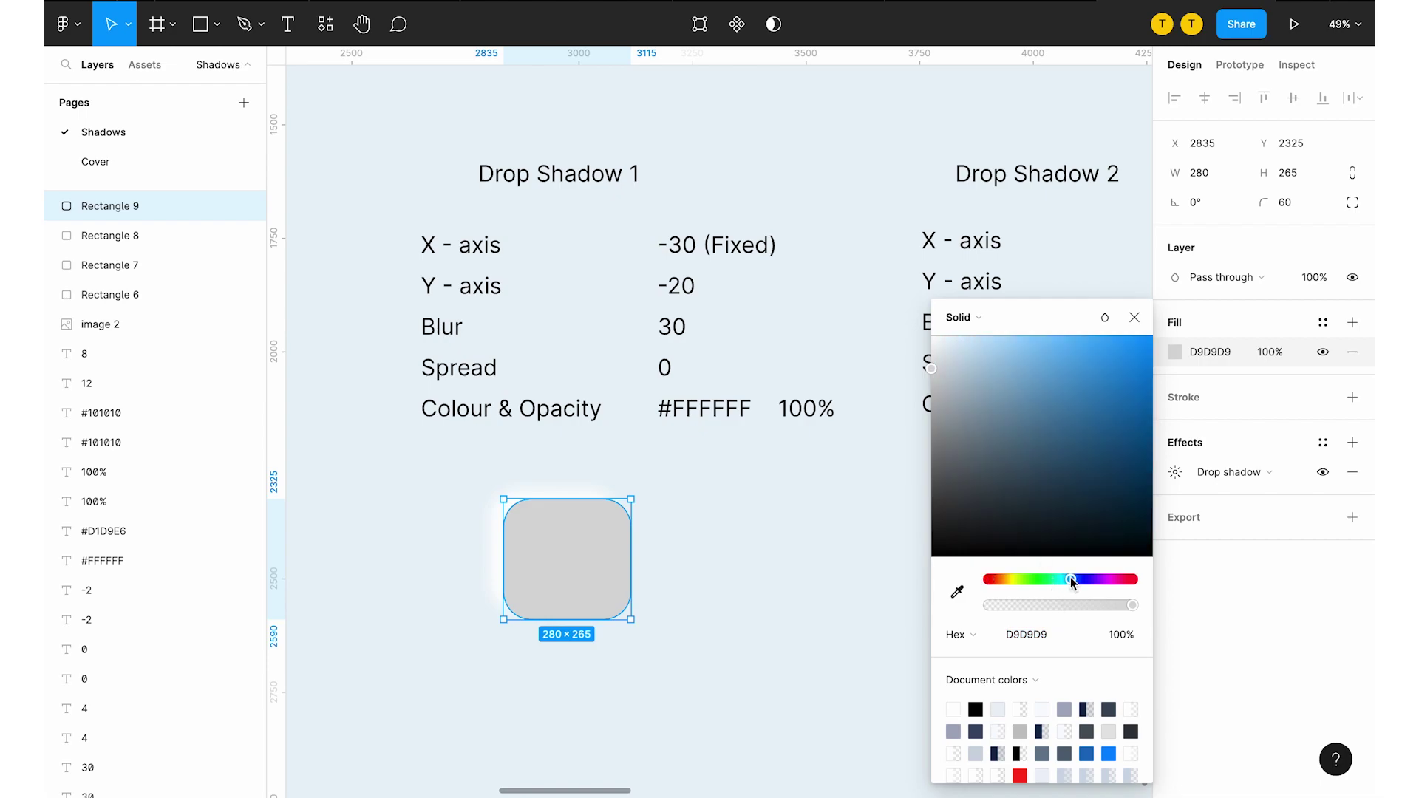
pyautogui.moveTo(931, 370); pyautogui.dragTo(943, 340)
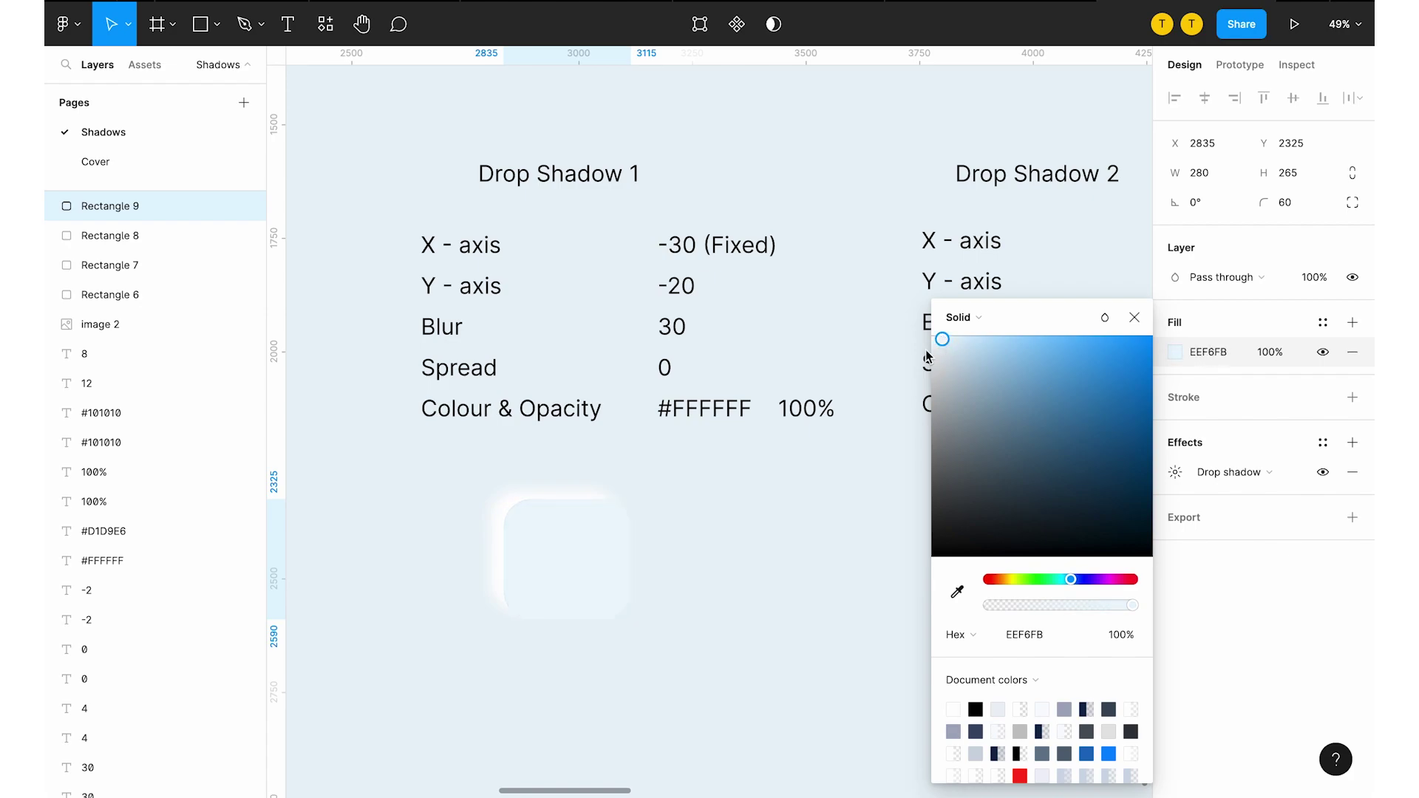
pyautogui.click(634, 589)
pyautogui.click(612, 589)
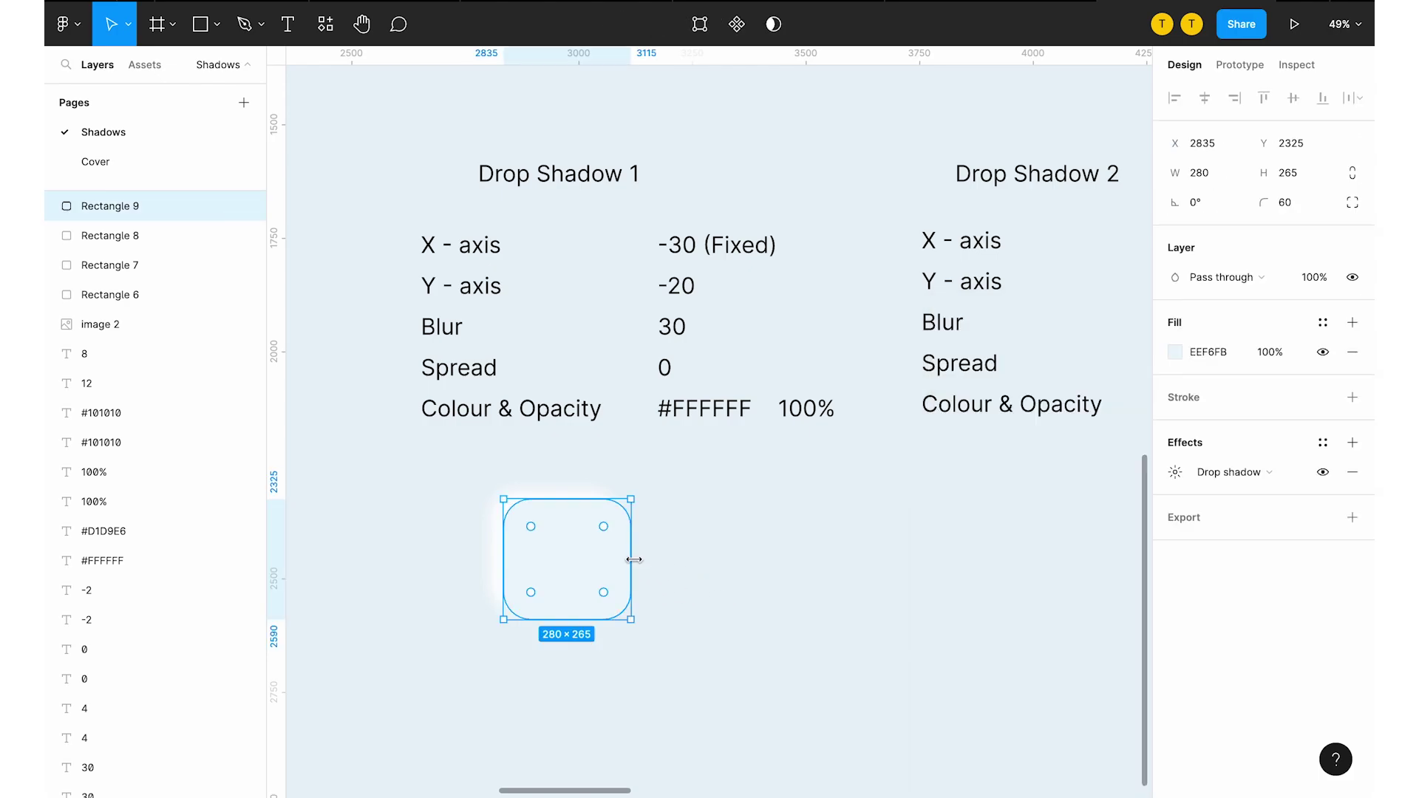
# Add a second drop shadow to the square with X 30, Y 20 and blur 30
pyautogui.scroll(3, 634, 560)
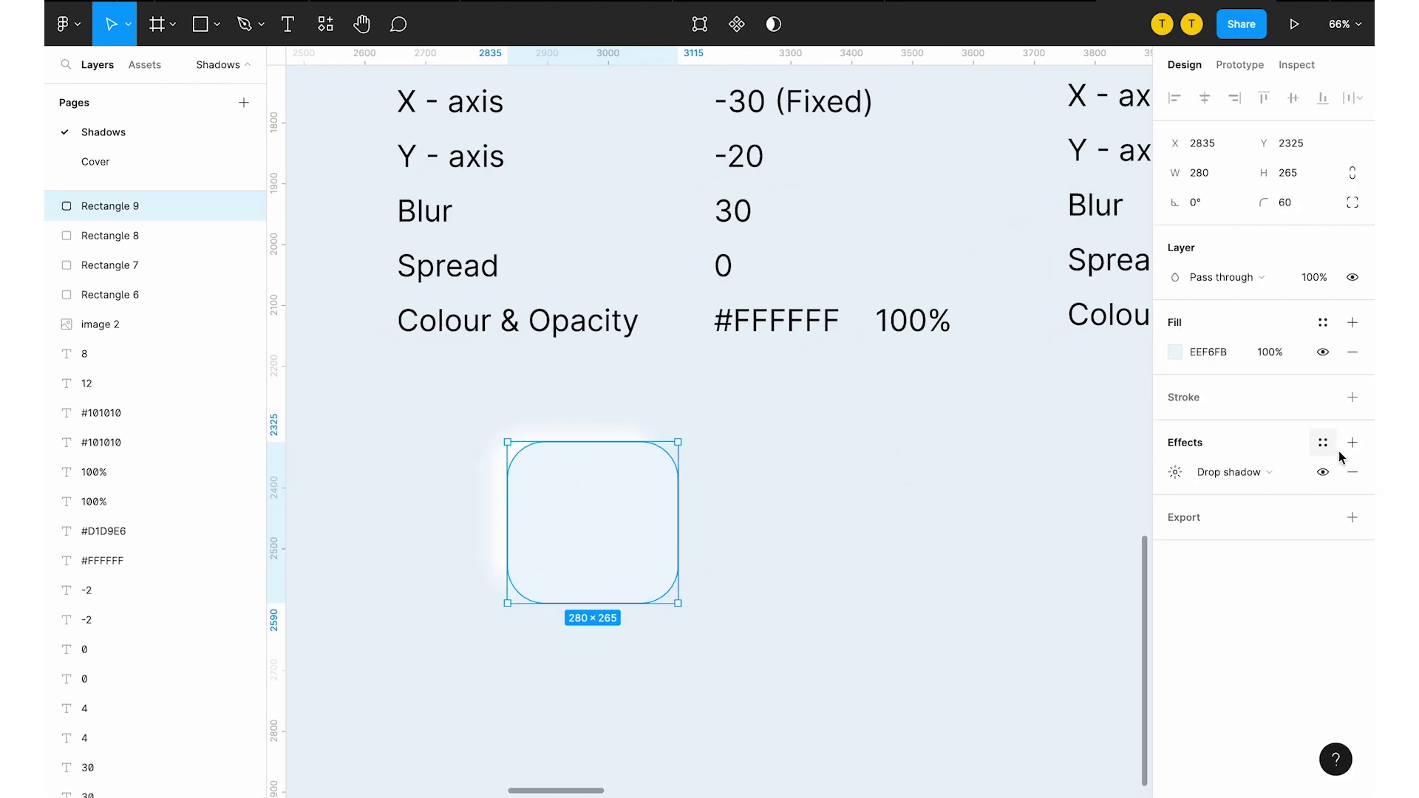
pyautogui.hscroll(2, 854, 435)
pyautogui.scroll(1, 853, 435)
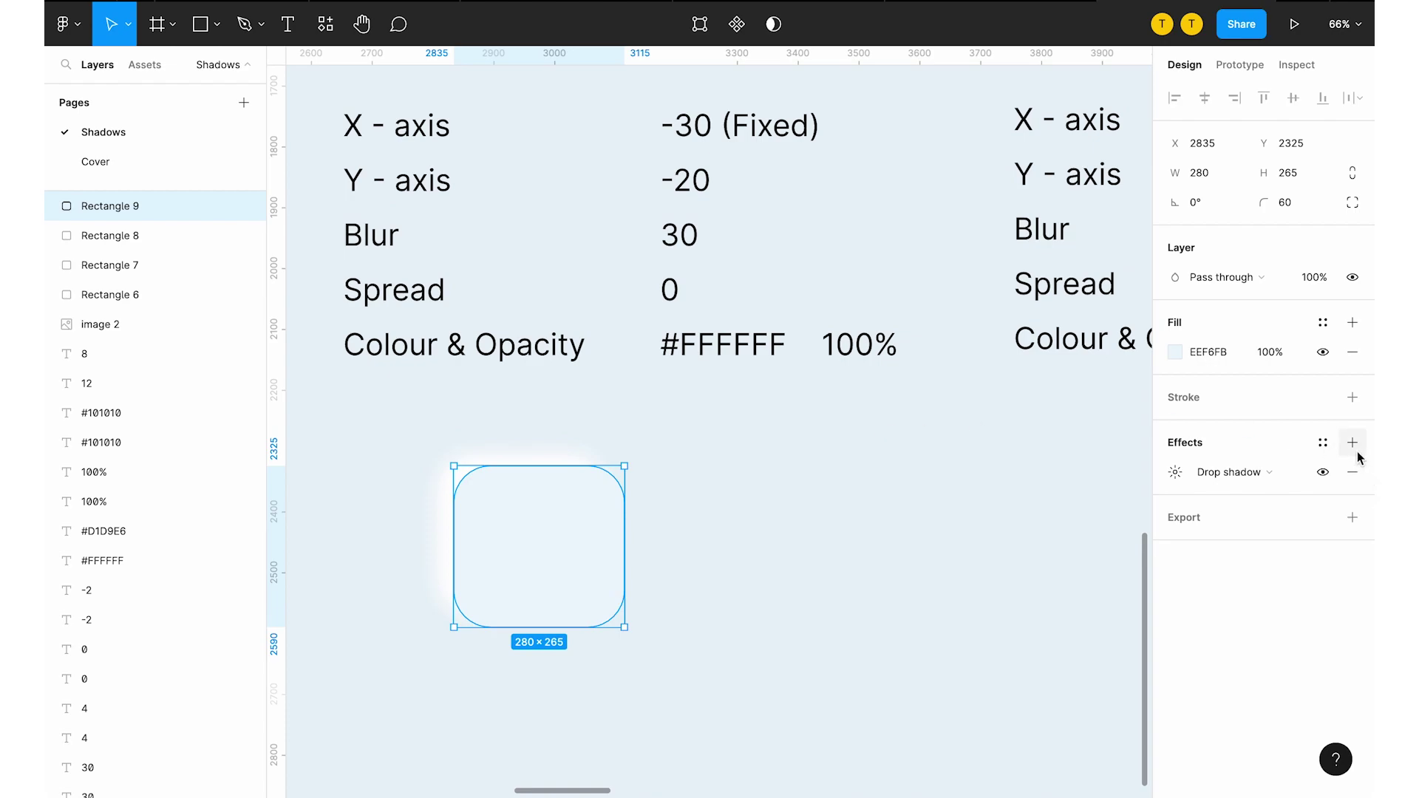
pyautogui.click(1353, 444)
pyautogui.click(1176, 474)
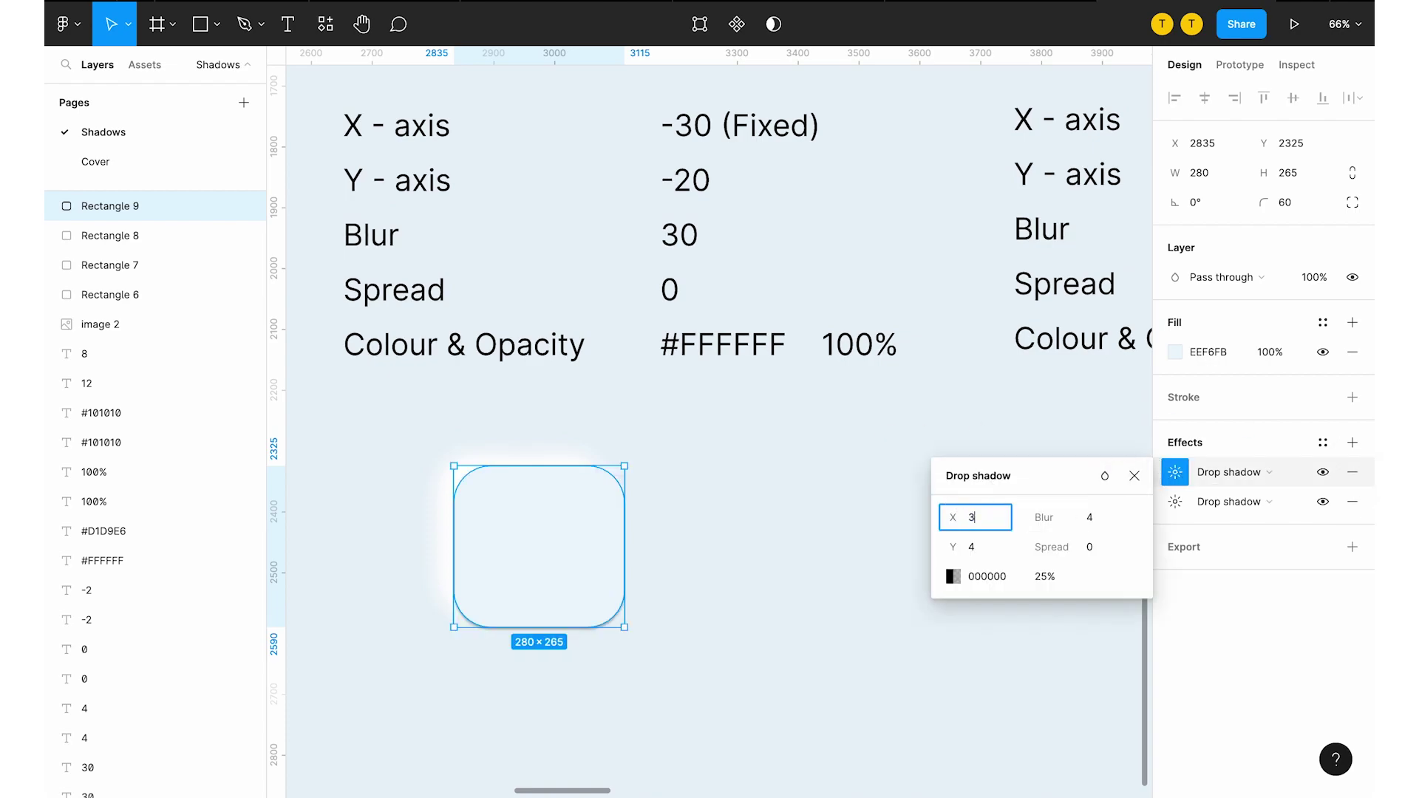
pyautogui.click(967, 547)
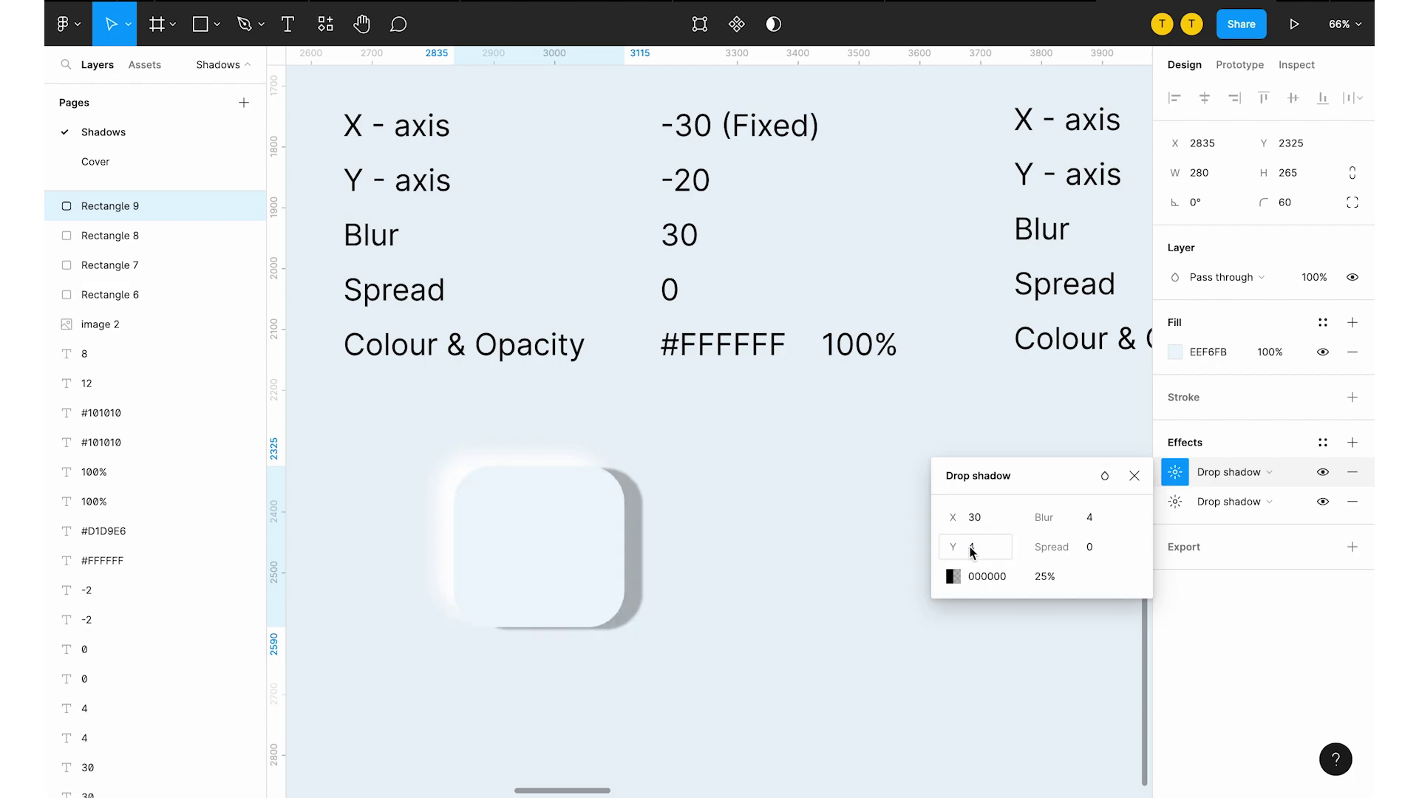
pyautogui.hscroll(5, 827, 373)
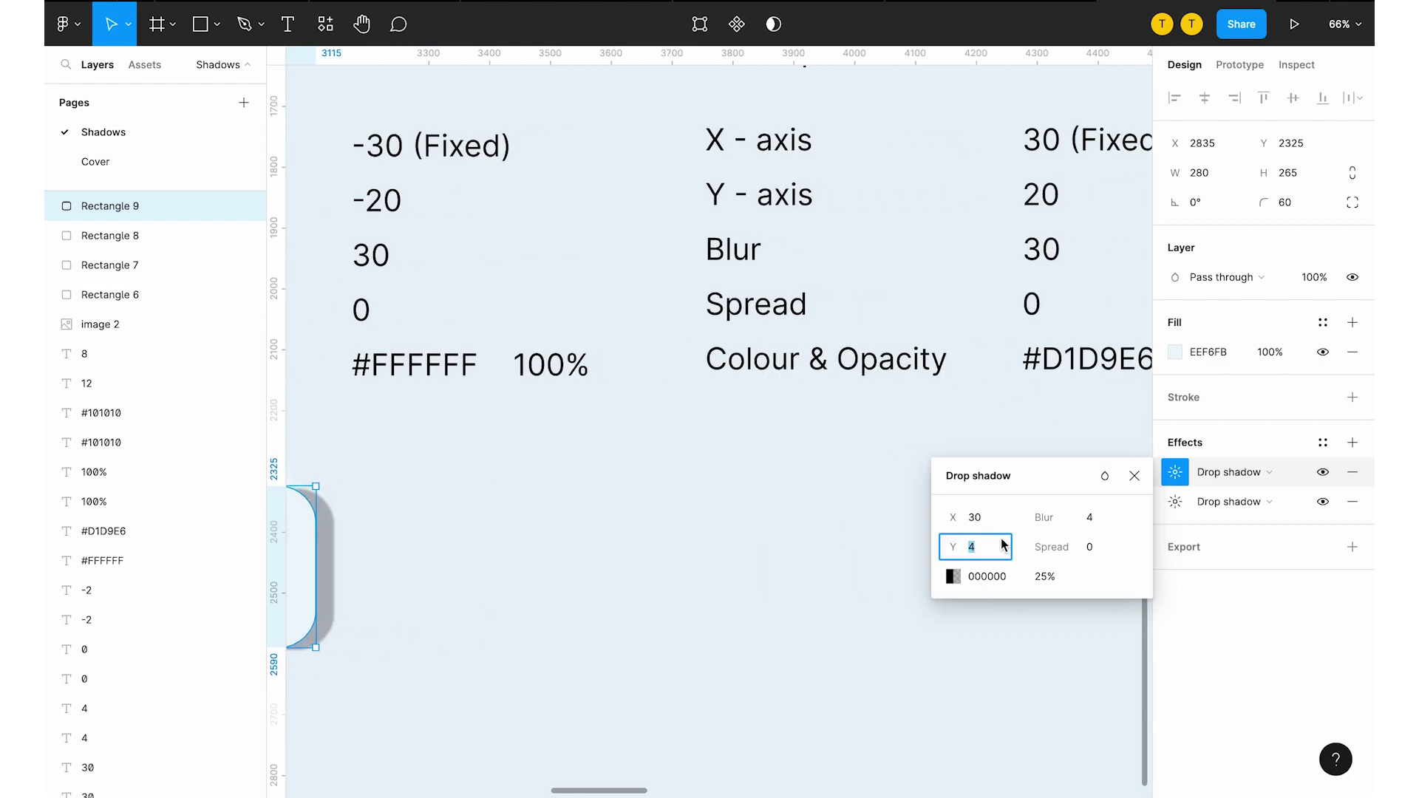
pyautogui.write('20')
pyautogui.click(1091, 522)
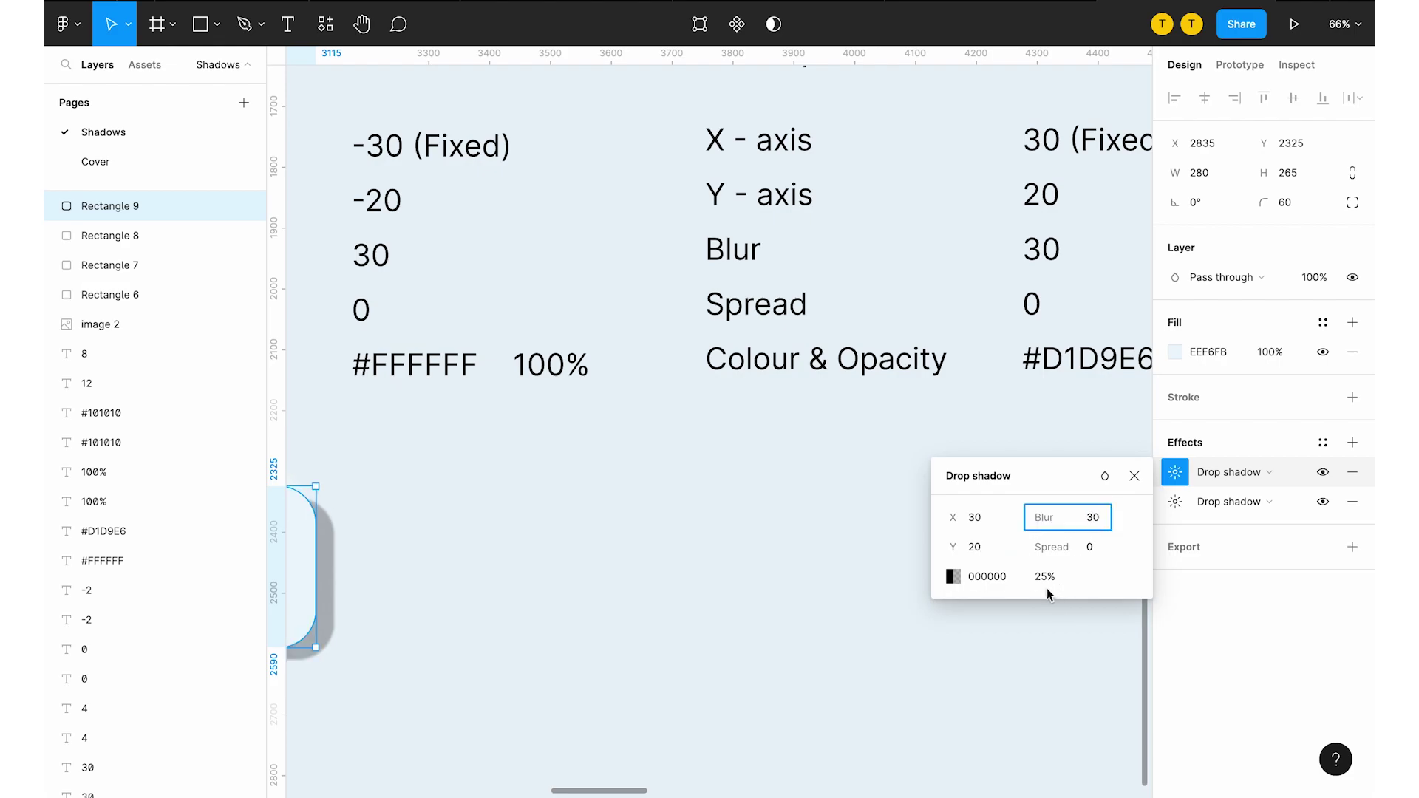
pyautogui.click(1046, 578)
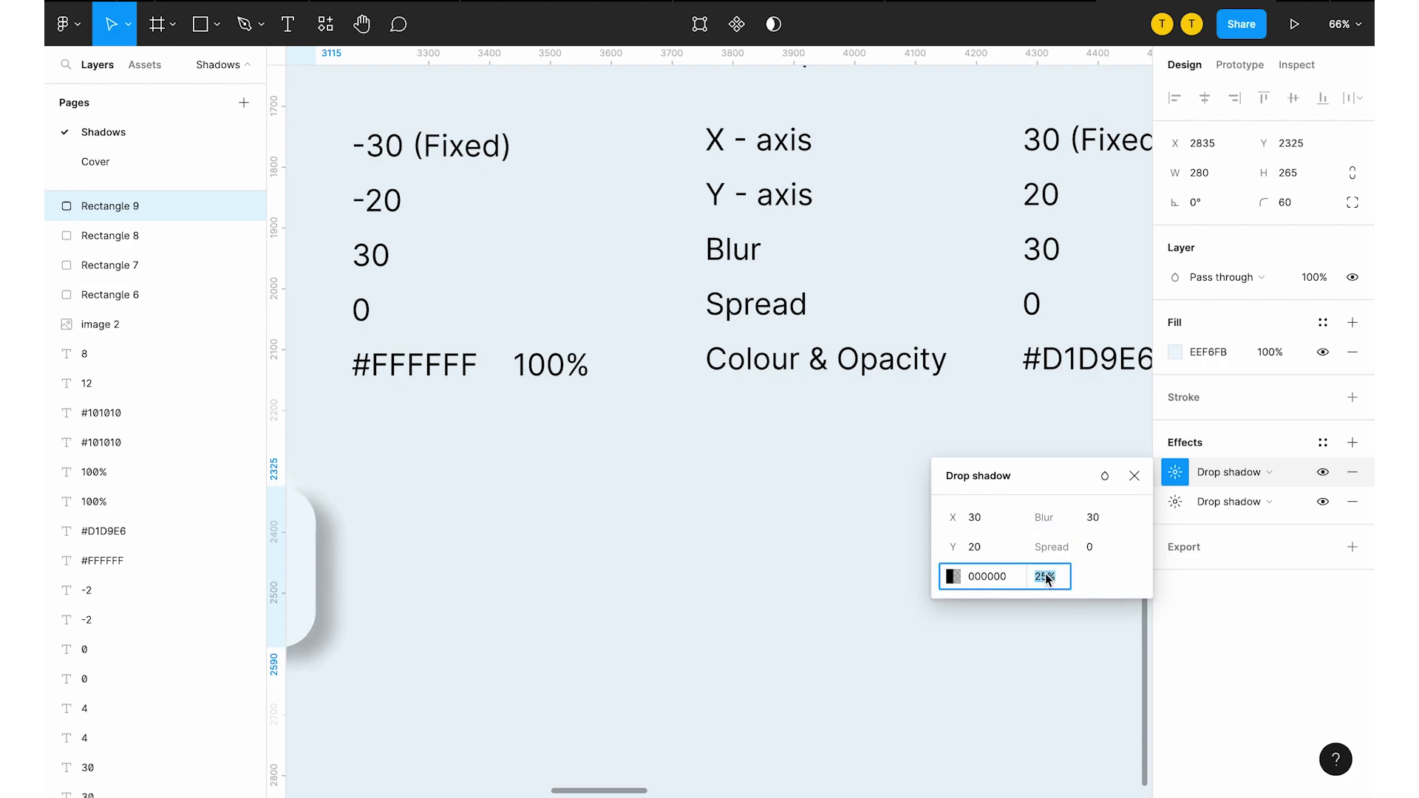
# Copy #D1D9E6 from the reference and apply it as the second shadow's colour at 100%
pyautogui.click(1089, 359)
pyautogui.scroll(-3, 542, 522)
pyautogui.scroll(-3, 542, 522)
pyautogui.click(435, 488)
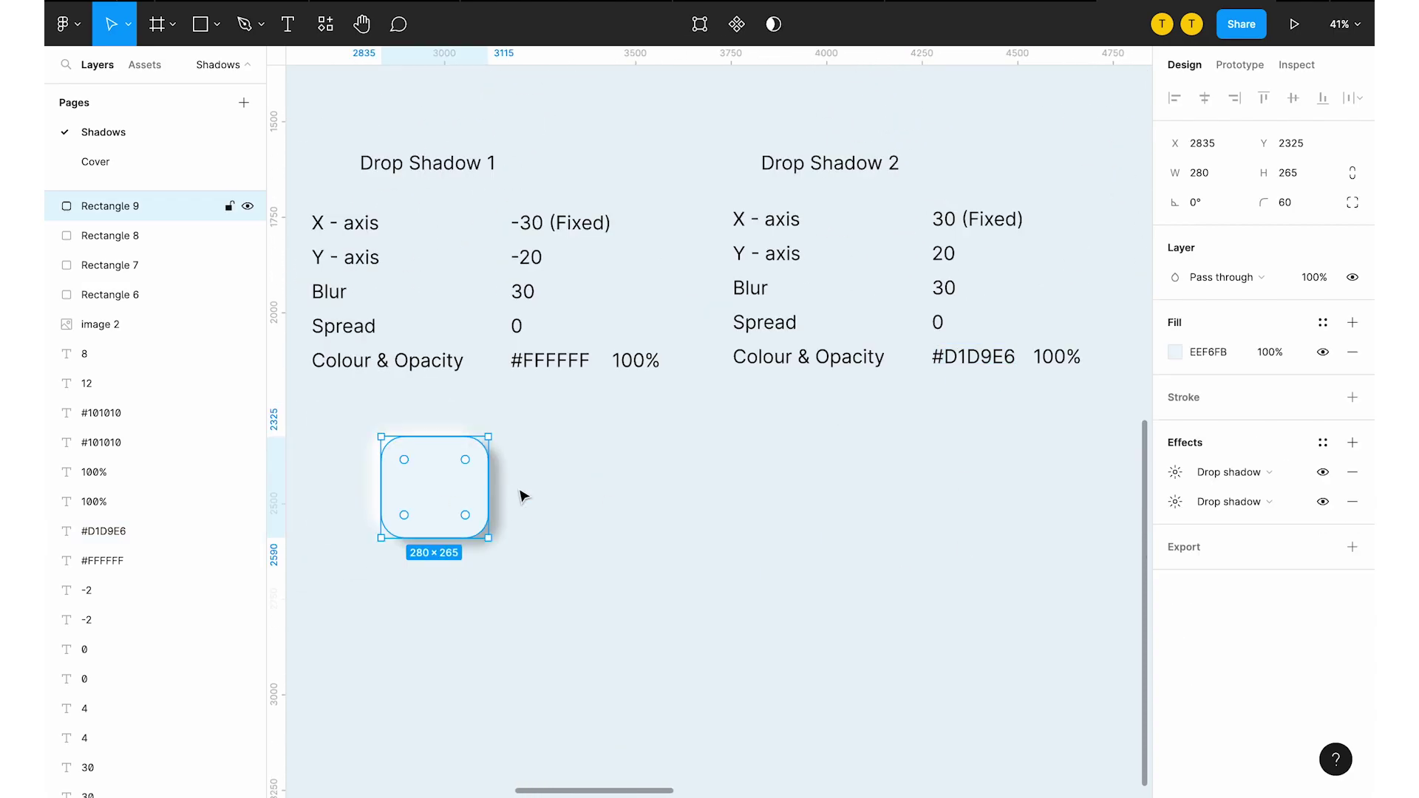
pyautogui.click(1175, 473)
pyautogui.click(1002, 580)
pyautogui.write('#D1D9E6')
pyautogui.click(1054, 579)
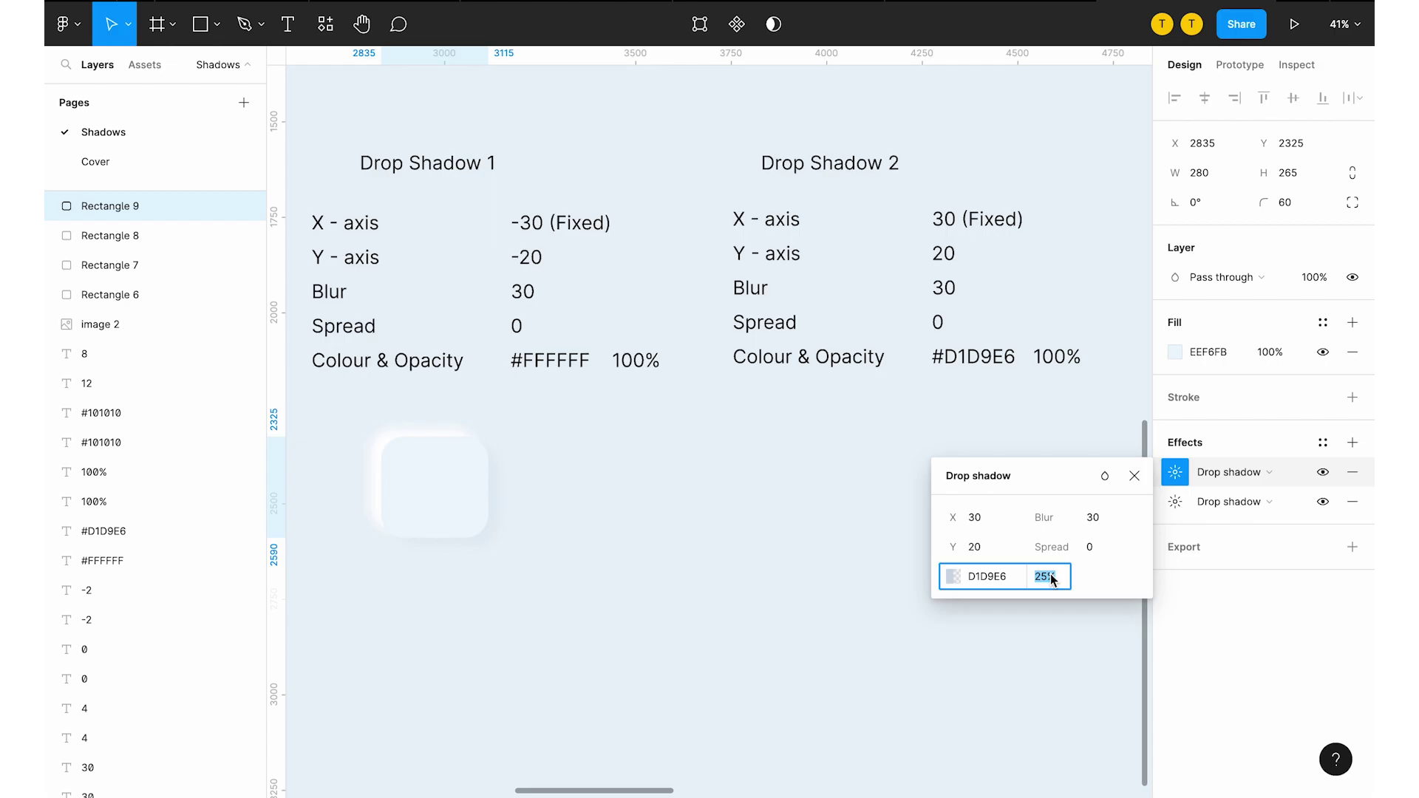
pyautogui.write('100')
pyautogui.press('Return')
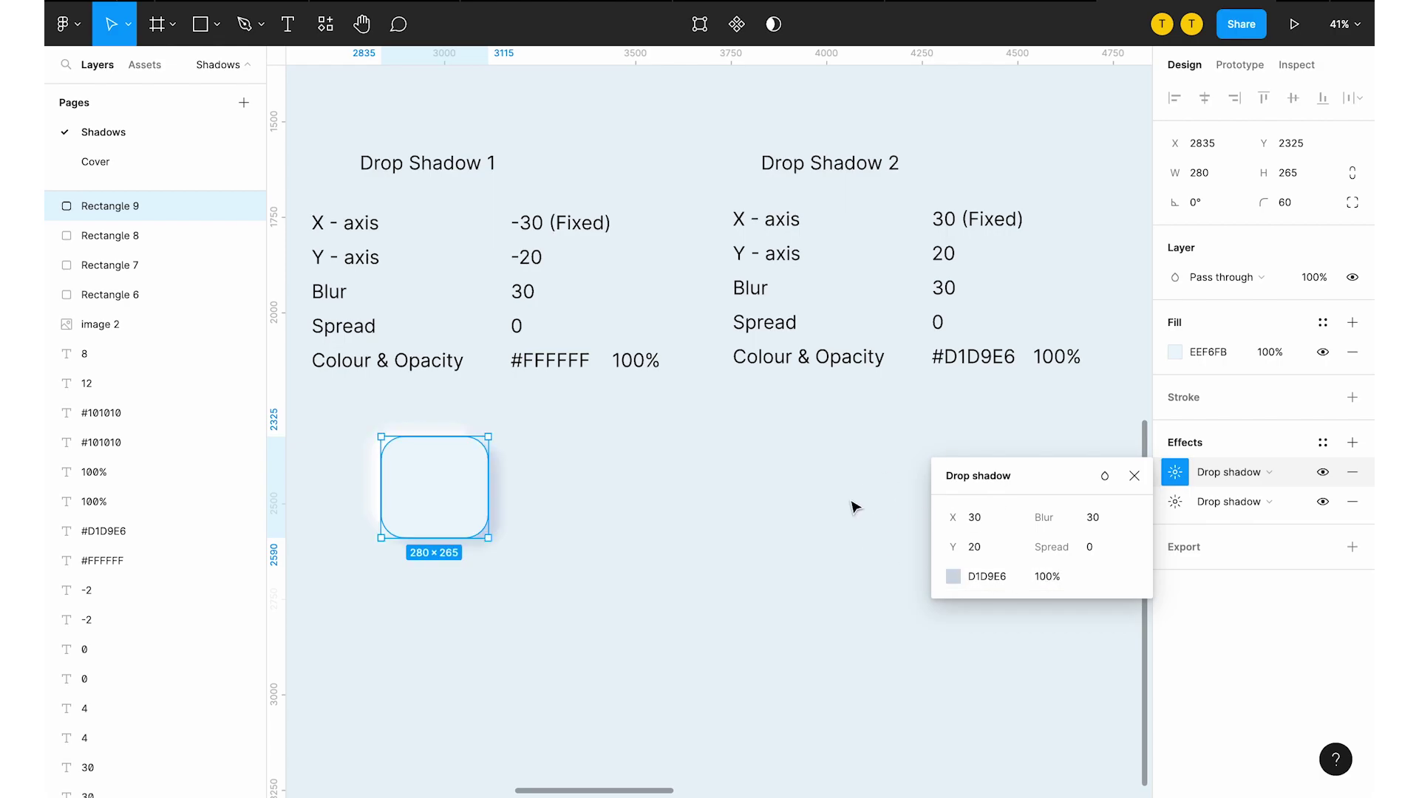
# Enlarge the pale blue square to 390×345
pyautogui.click(1134, 476)
pyautogui.scroll(5, 480, 501)
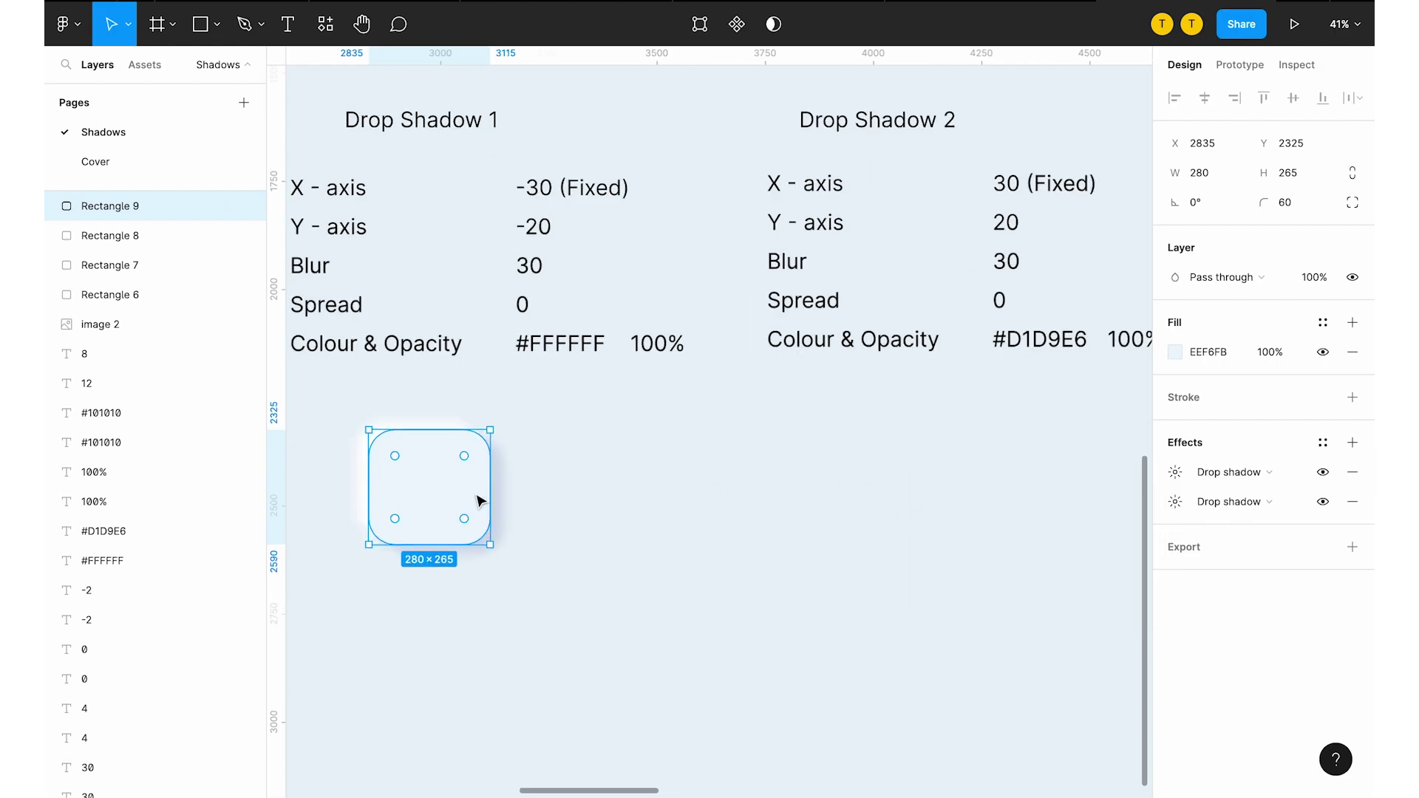
pyautogui.click(710, 466)
pyautogui.scroll(-5, 710, 466)
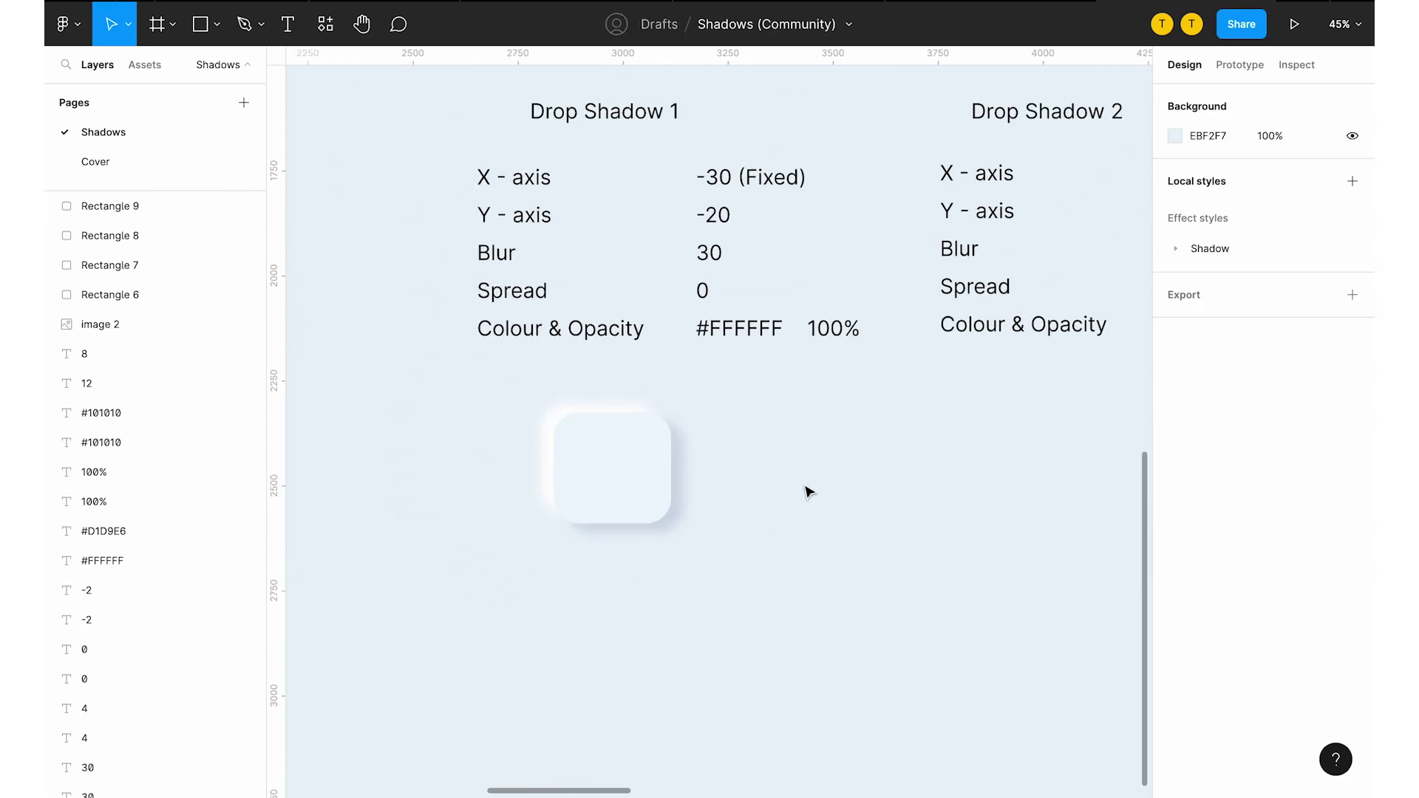
pyautogui.click(656, 498)
pyautogui.hscroll(2, 736, 470)
pyautogui.moveTo(623, 531); pyautogui.dragTo(669, 564)
pyautogui.click(695, 556)
pyautogui.click(632, 494)
# Duplicate the square to its right and turn both of the copy's shadows into inner shadows
pyautogui.hotkey('ctrl', 'd')
pyautogui.moveTo(632, 493); pyautogui.dragTo(885, 493)
pyautogui.click(1242, 473)
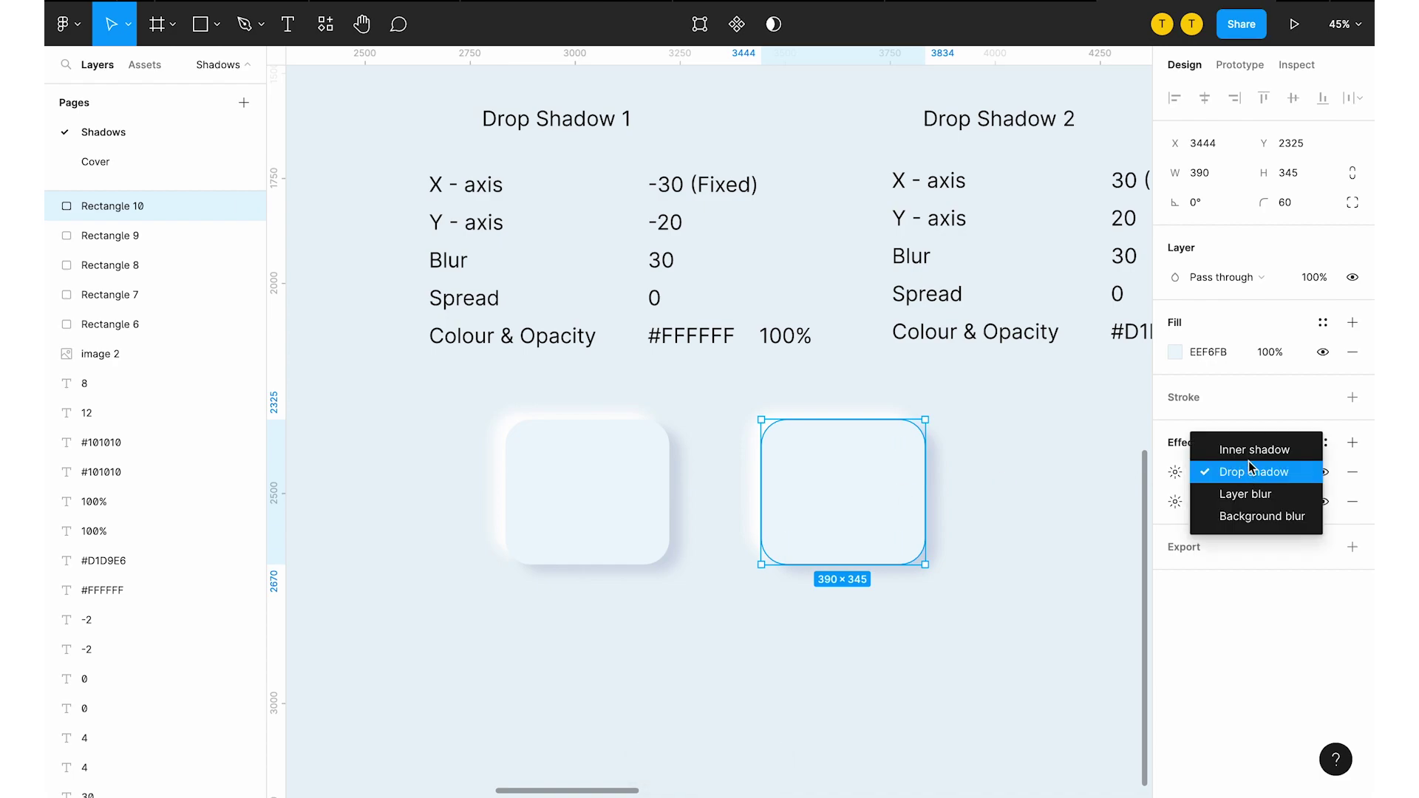
pyautogui.click(1249, 453)
pyautogui.click(1238, 503)
pyautogui.click(1240, 490)
pyautogui.click(954, 658)
pyautogui.hscroll(5, 952, 658)
pyautogui.scroll(-1, 641, 637)
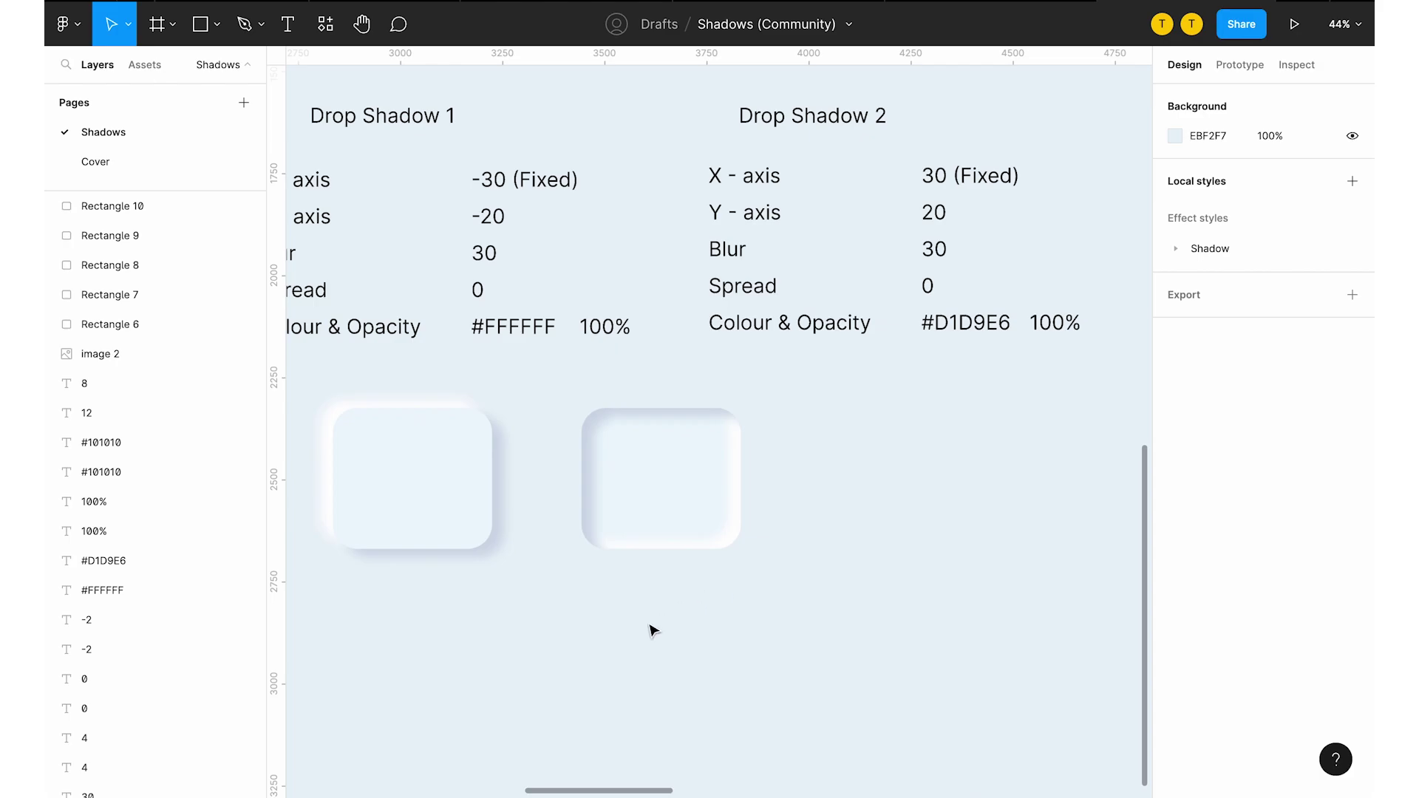
pyautogui.scroll(-1, 905, 514)
pyautogui.scroll(-3, 908, 514)
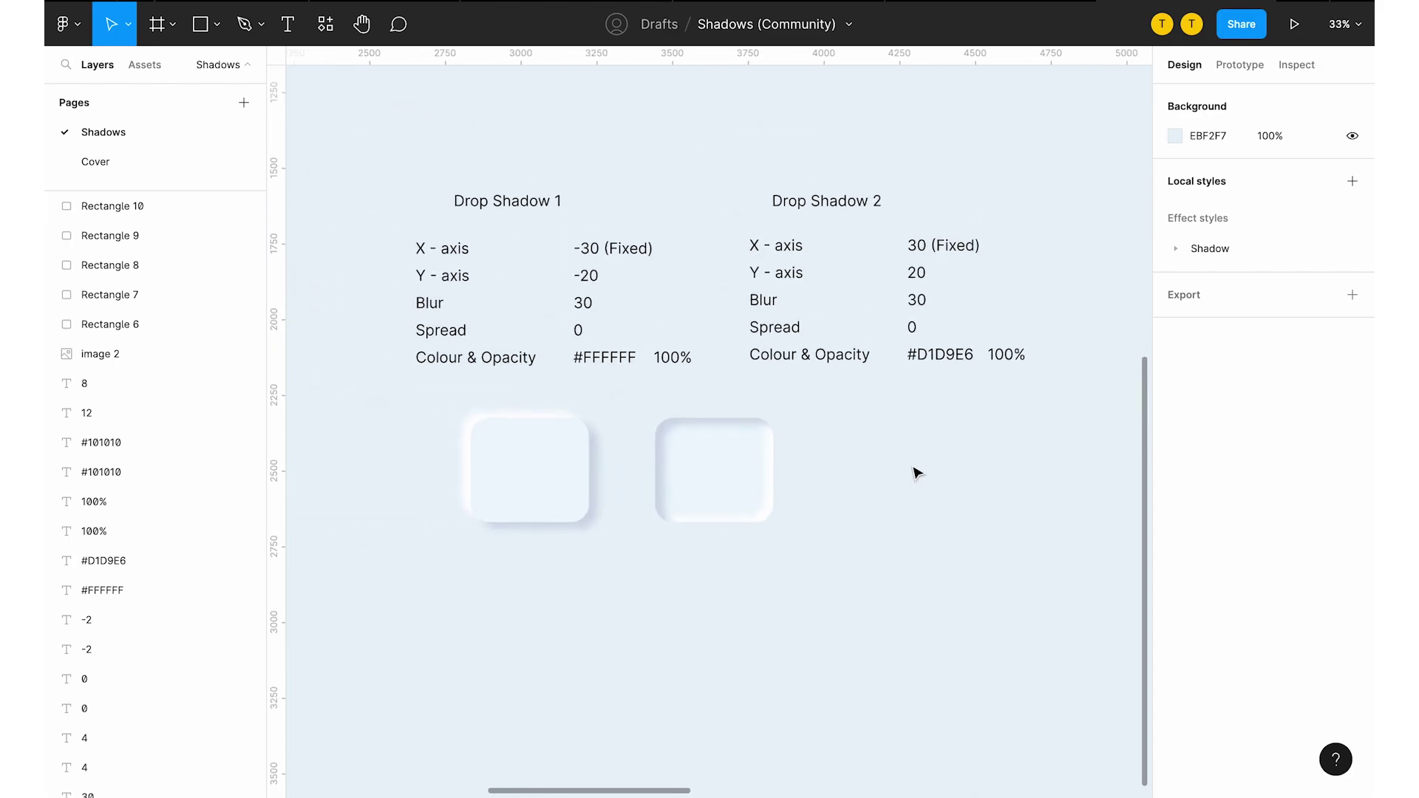
# Draw a 353×332 grey star to the right of the squares and set its corner radius to 20
pyautogui.click(554, 485)
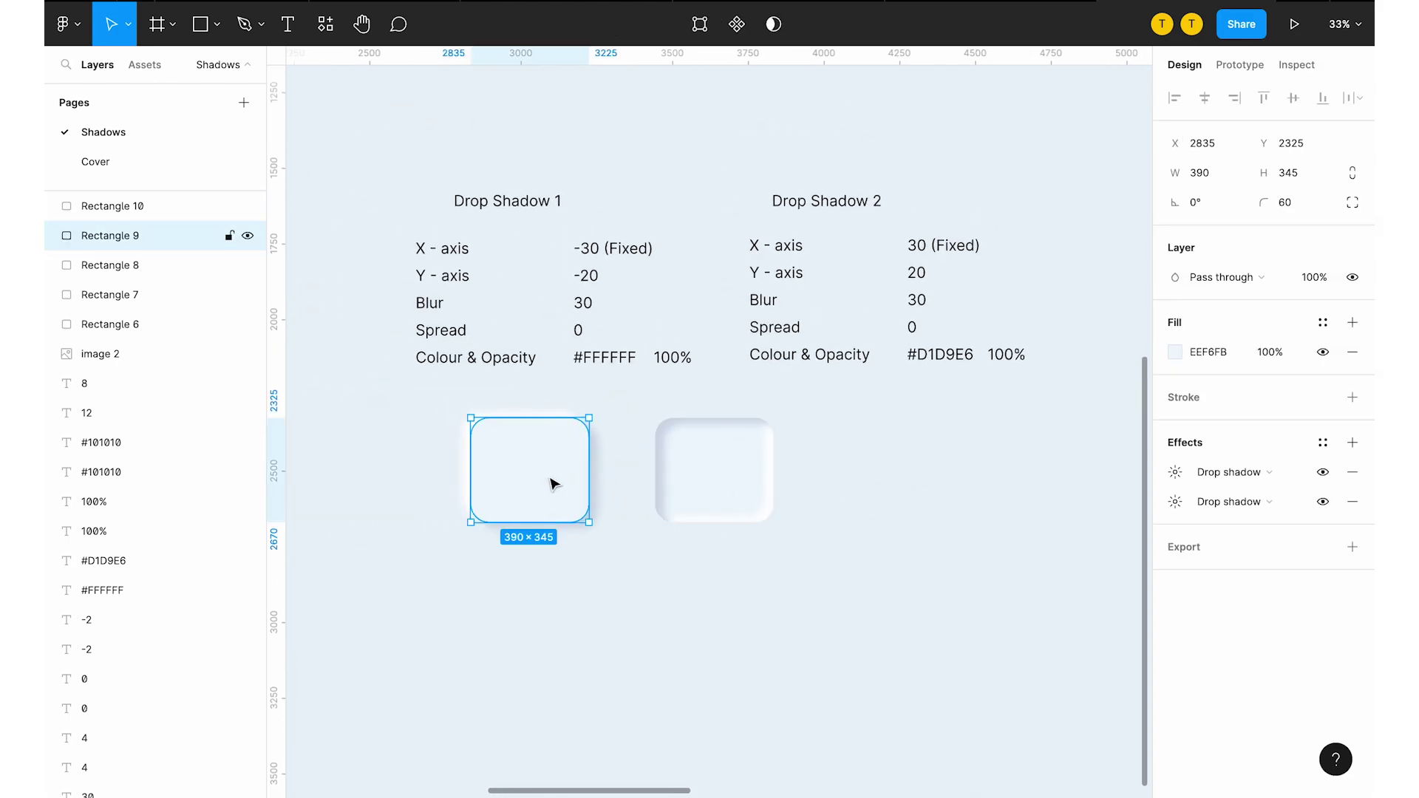
pyautogui.click(217, 25)
pyautogui.click(205, 183)
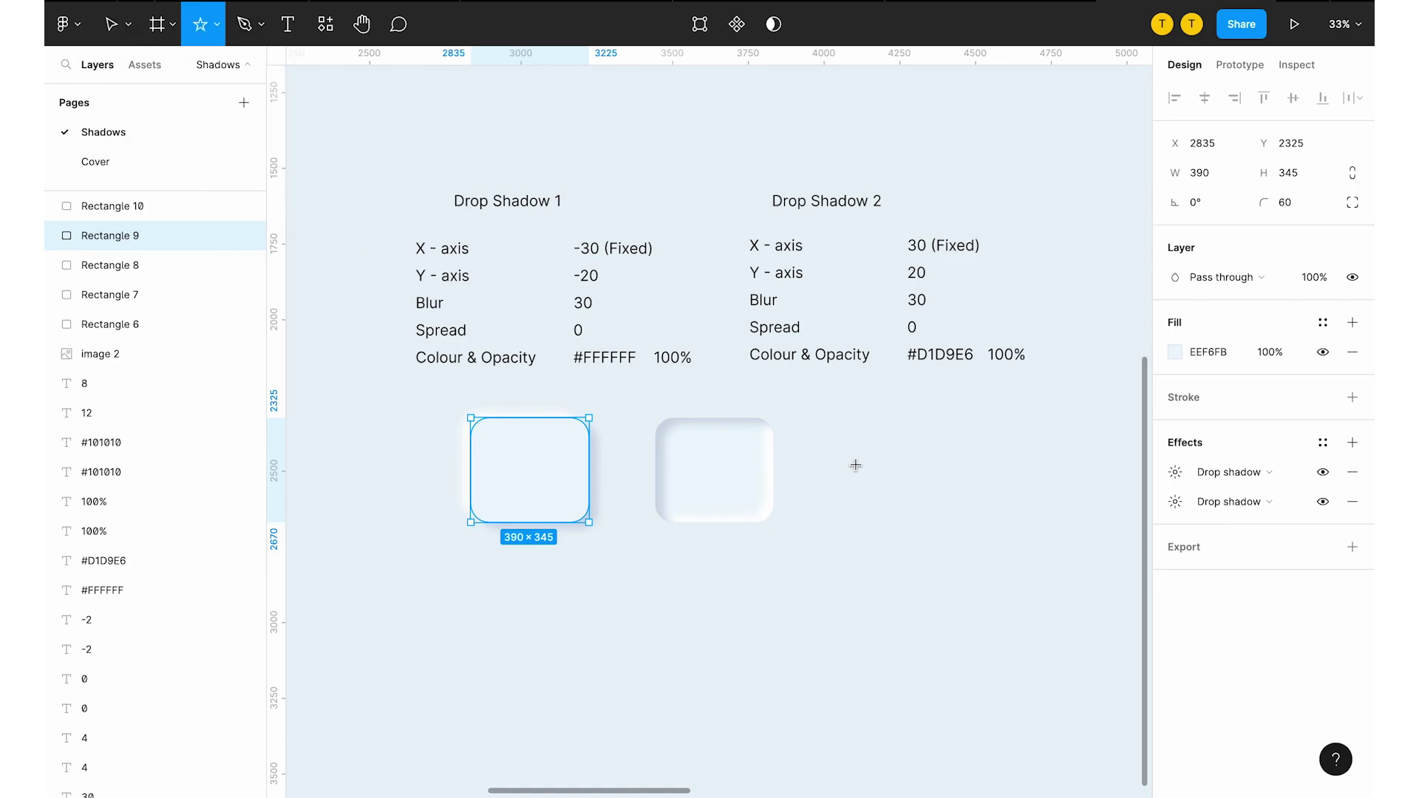
pyautogui.moveTo(852, 471); pyautogui.dragTo(961, 577)
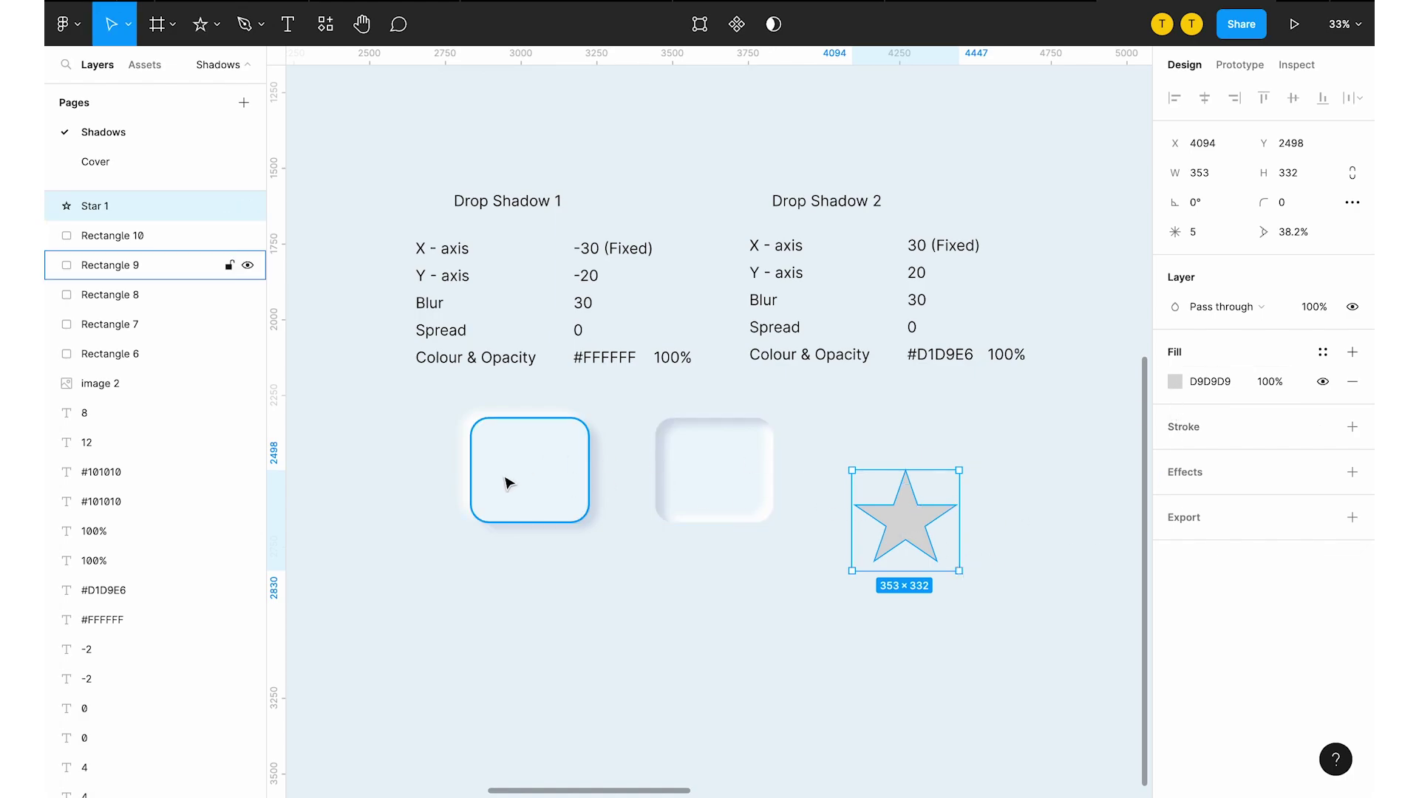
pyautogui.click(1290, 231)
pyautogui.click(1294, 209)
pyautogui.write('20')
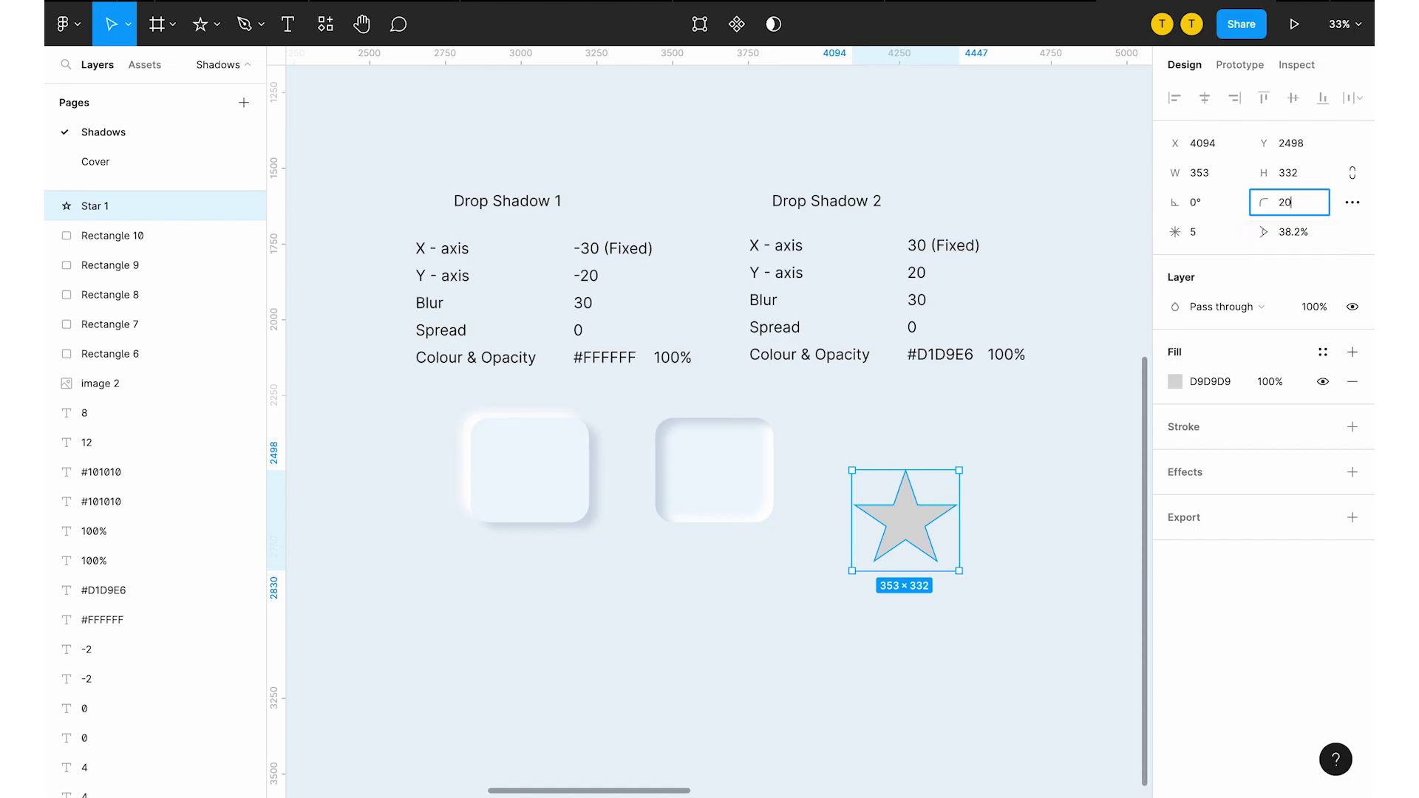
pyautogui.press('Return')
pyautogui.click(532, 486)
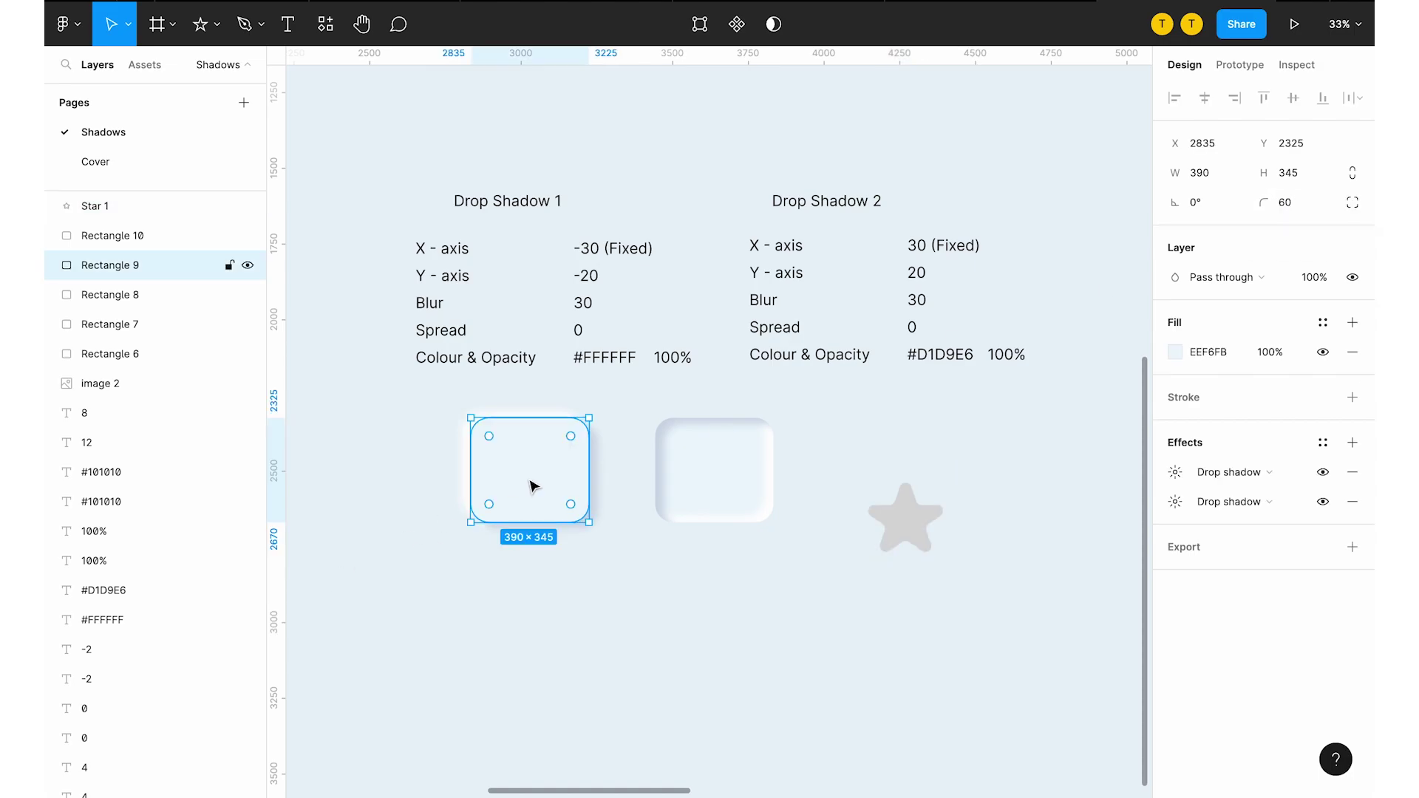
# Copy the rectangle's properties and eyedrop its EEF6FB fill onto the star
pyautogui.rightClick(532, 485)
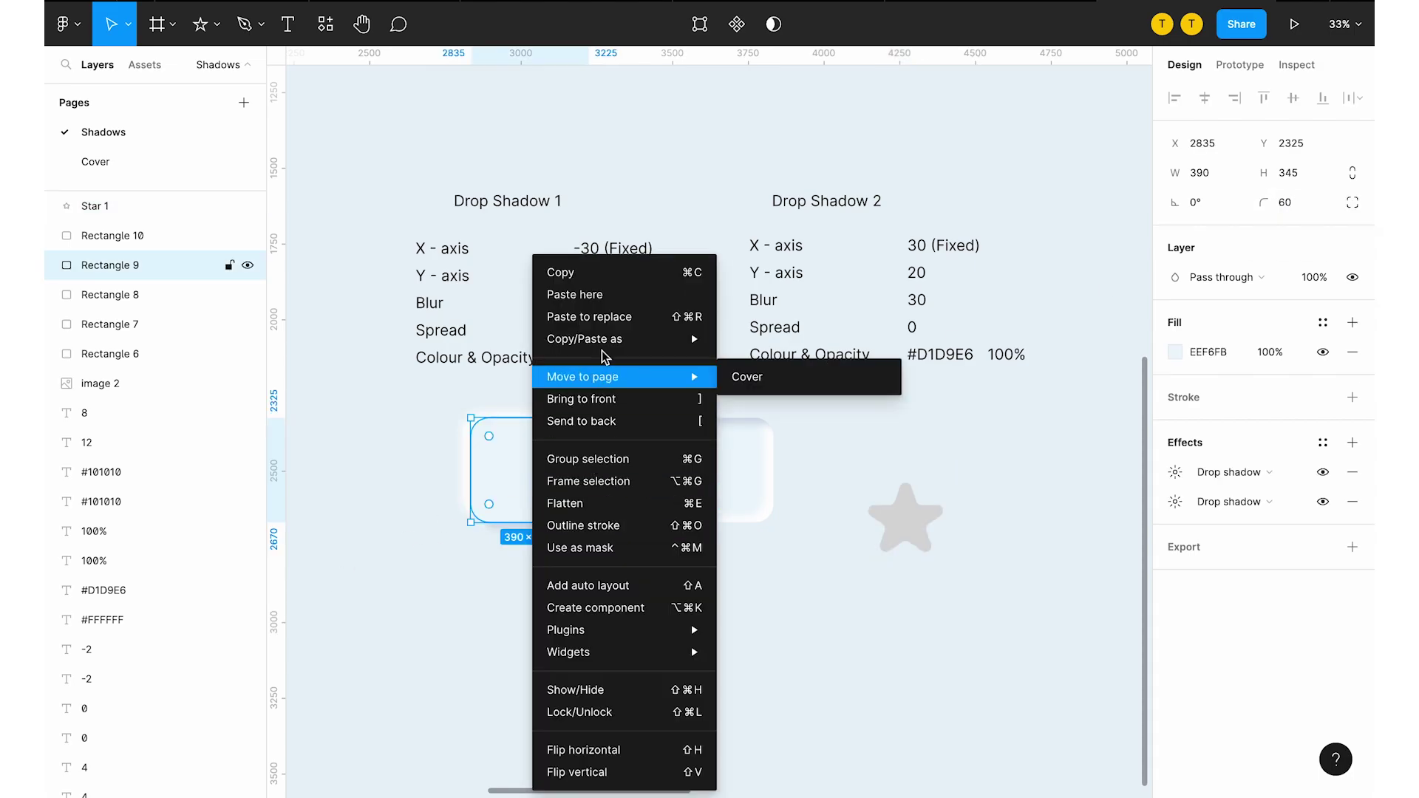
pyautogui.moveTo(607, 342)
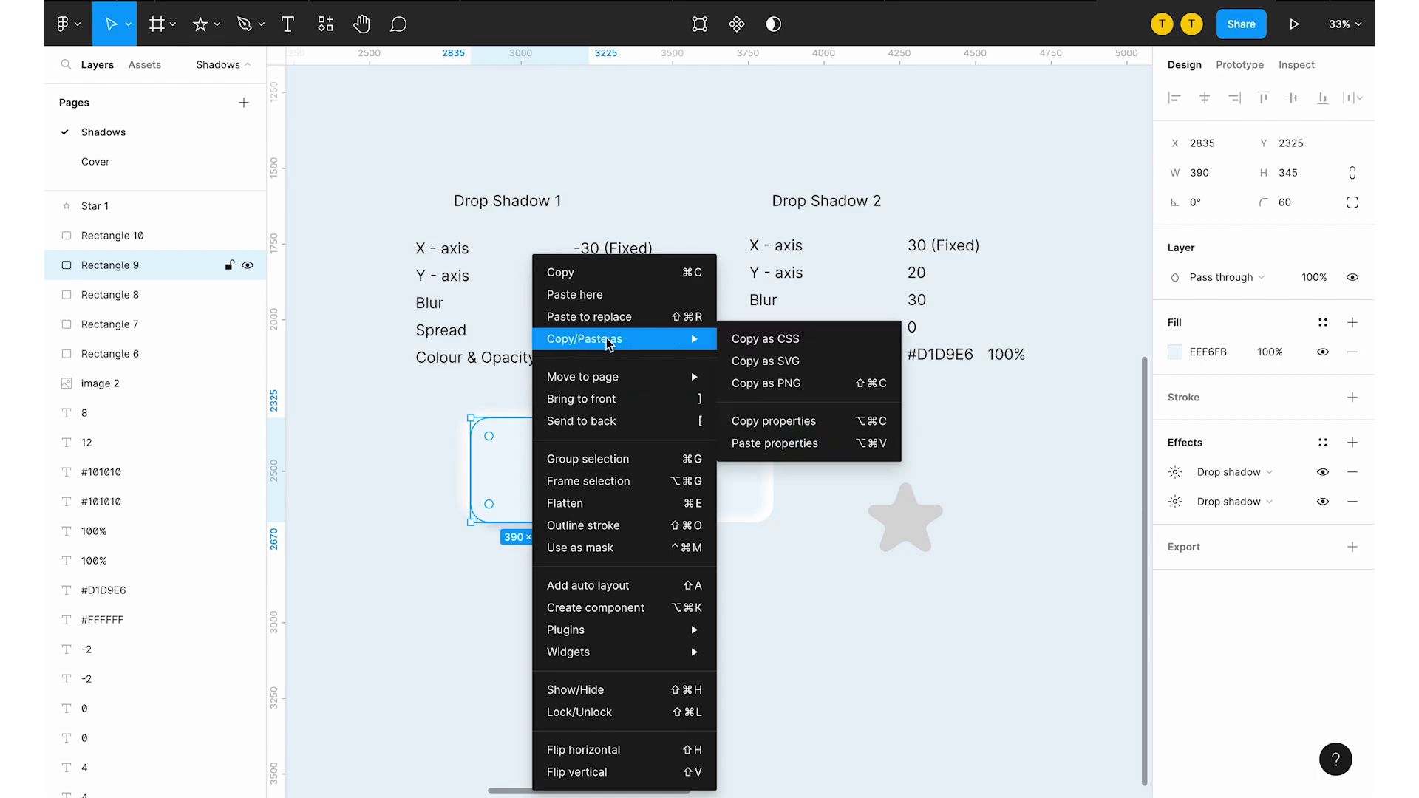
pyautogui.click(800, 420)
pyautogui.click(913, 517)
pyautogui.scroll(5, 916, 514)
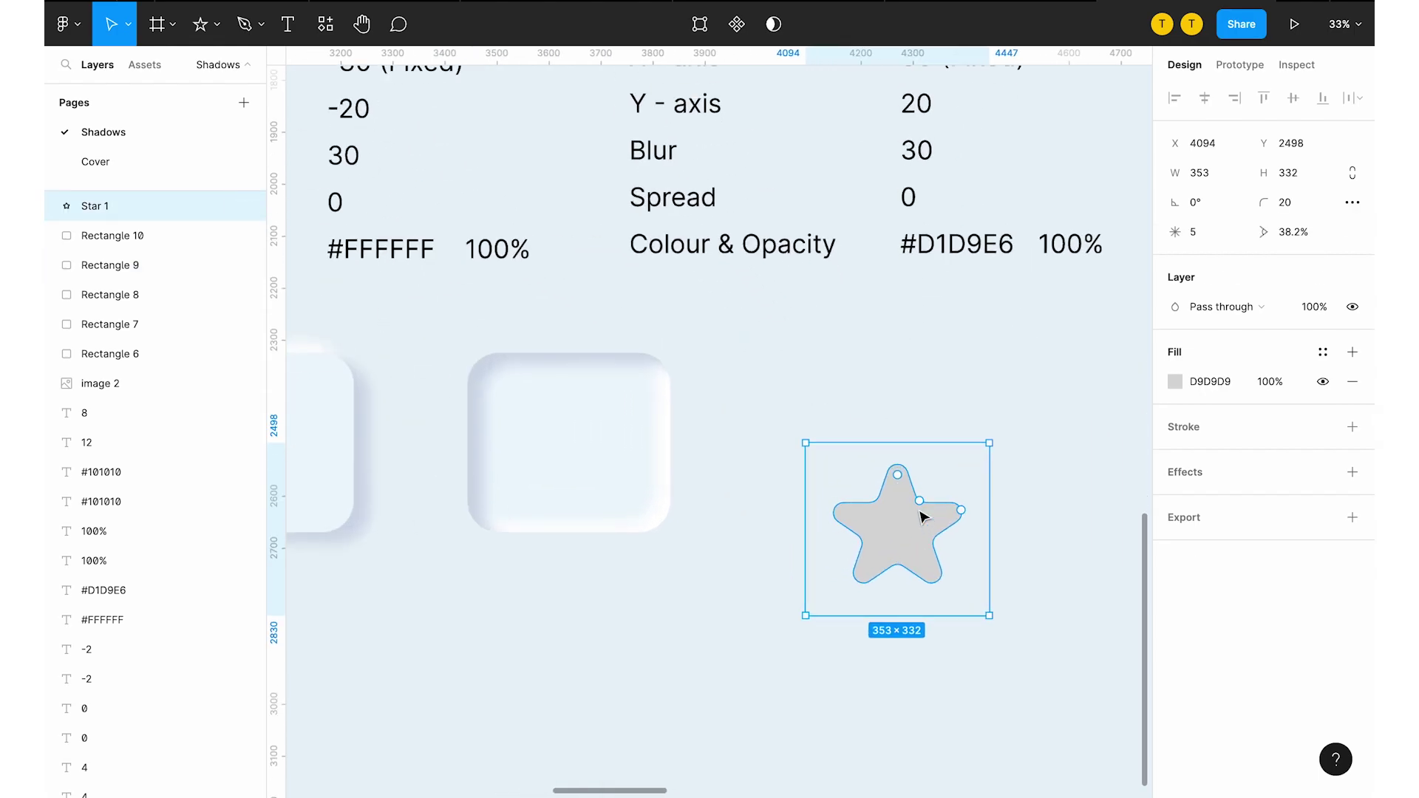
pyautogui.click(1176, 382)
pyautogui.click(958, 591)
pyautogui.click(608, 441)
pyautogui.hscroll(3, 829, 540)
pyautogui.click(842, 518)
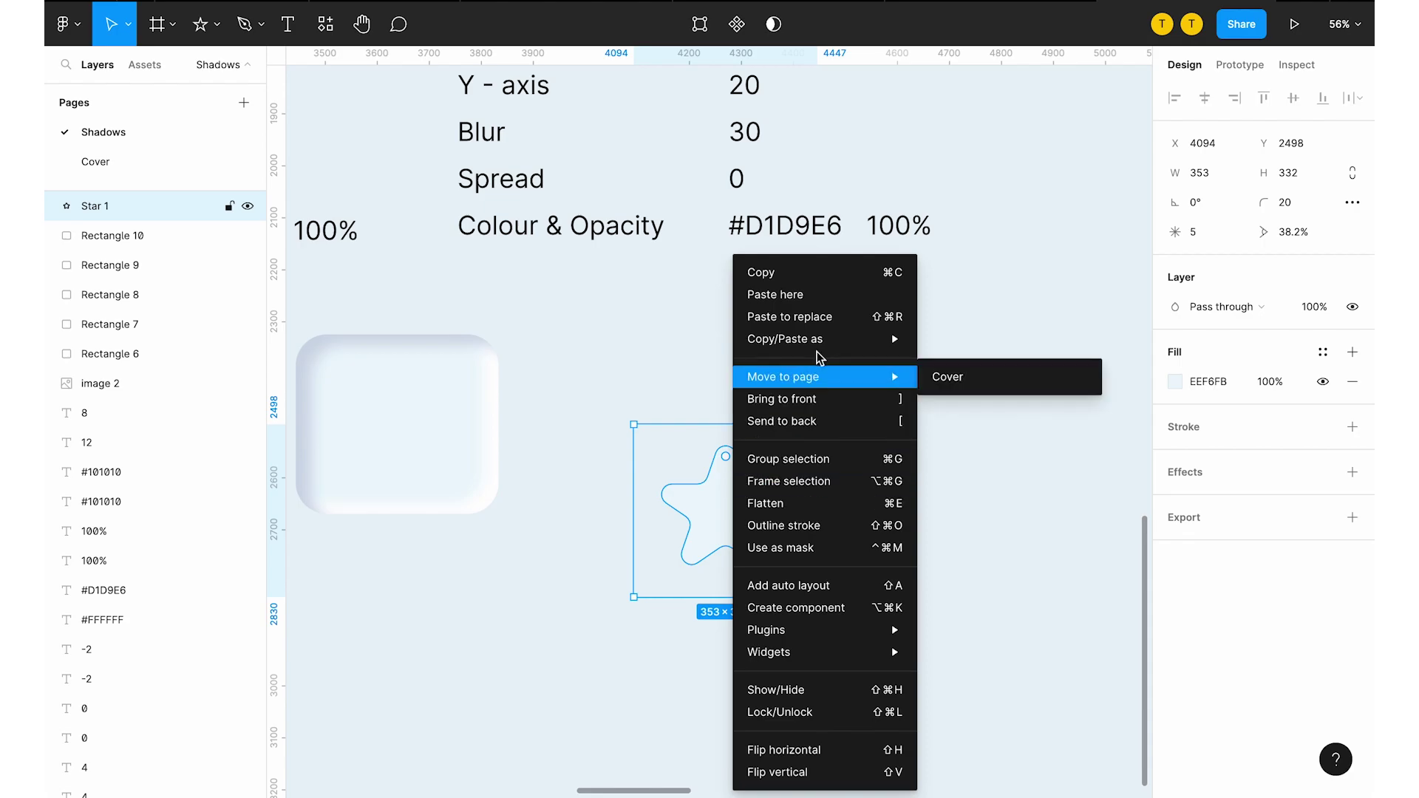
# Paste the rectangle's paired shadows onto the star and set its corner radius to 20
pyautogui.moveTo(832, 341)
pyautogui.click(946, 444)
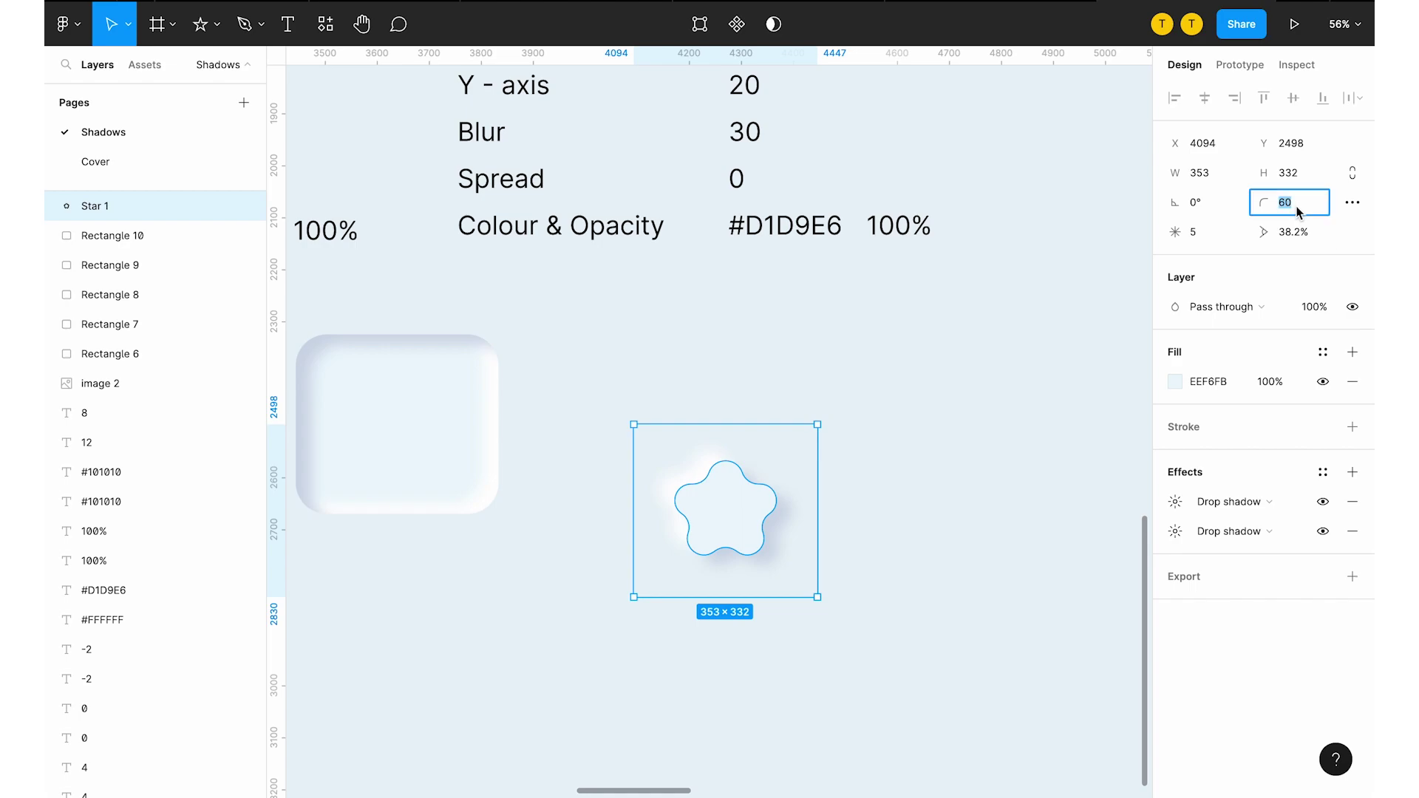
pyautogui.write('20')
pyautogui.press('Return')
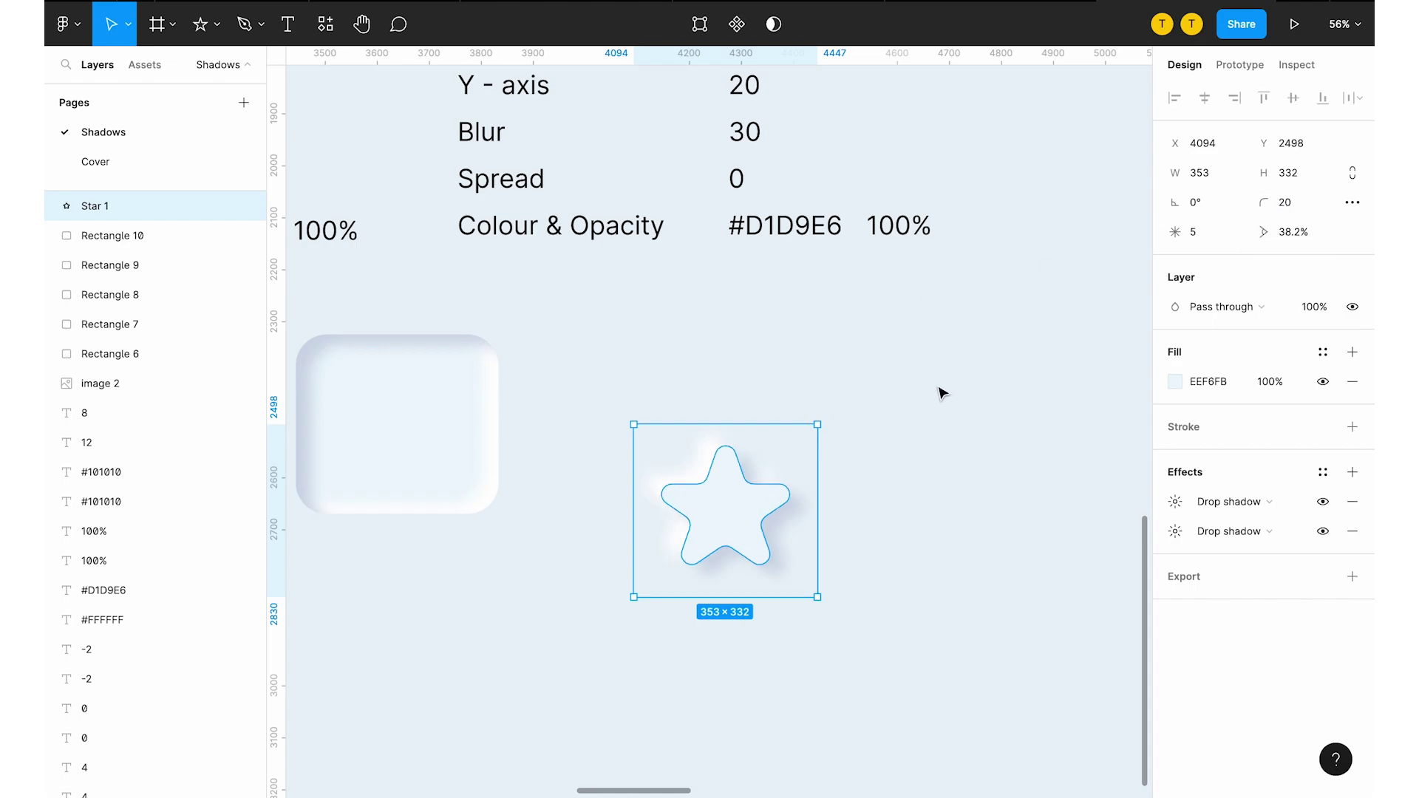
pyautogui.scroll(-3, 942, 392)
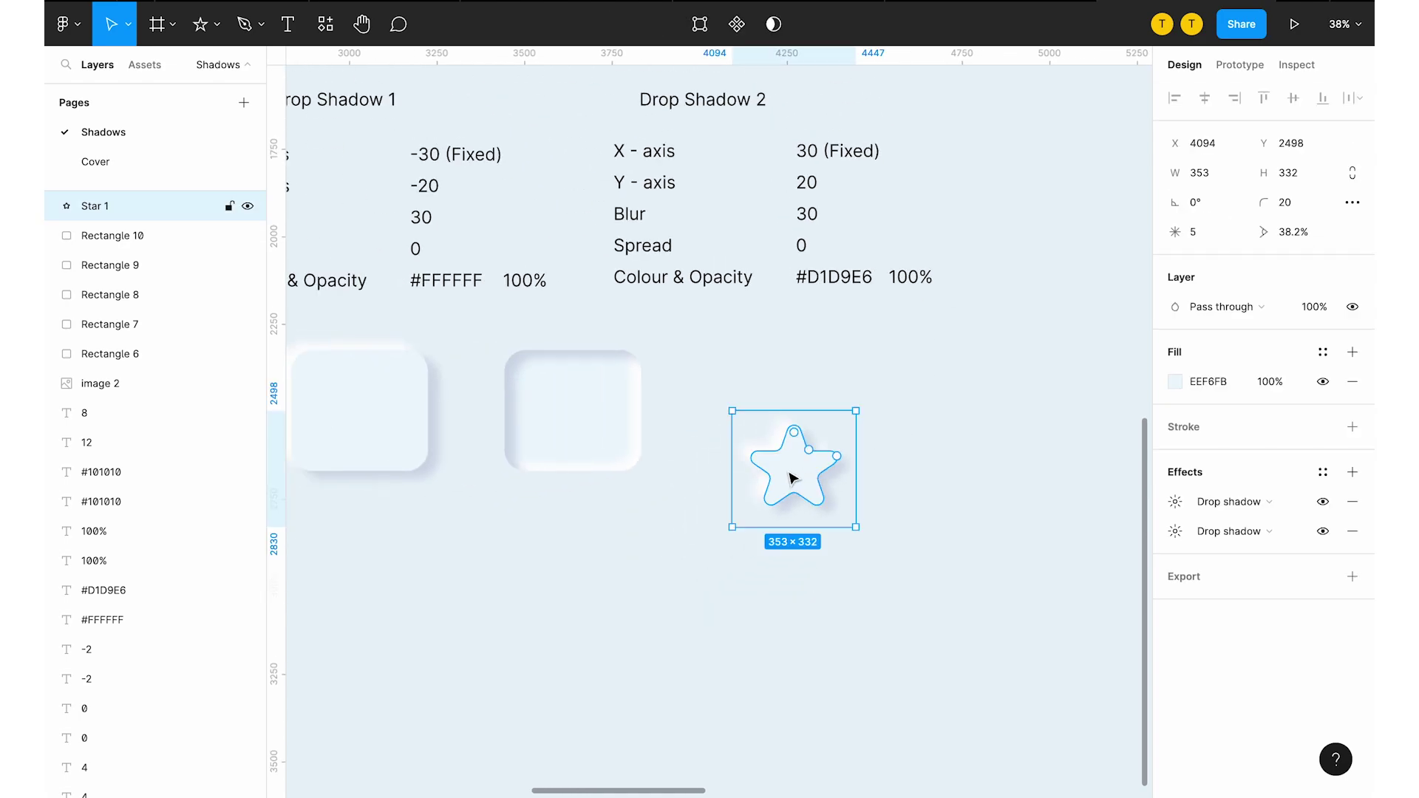
# Duplicate the star to its right and switch both of the copy's shadows to inner shadows
pyautogui.hotkey('ctrl', 'd')
pyautogui.moveTo(793, 479); pyautogui.dragTo(936, 474)
pyautogui.rightClick(937, 475)
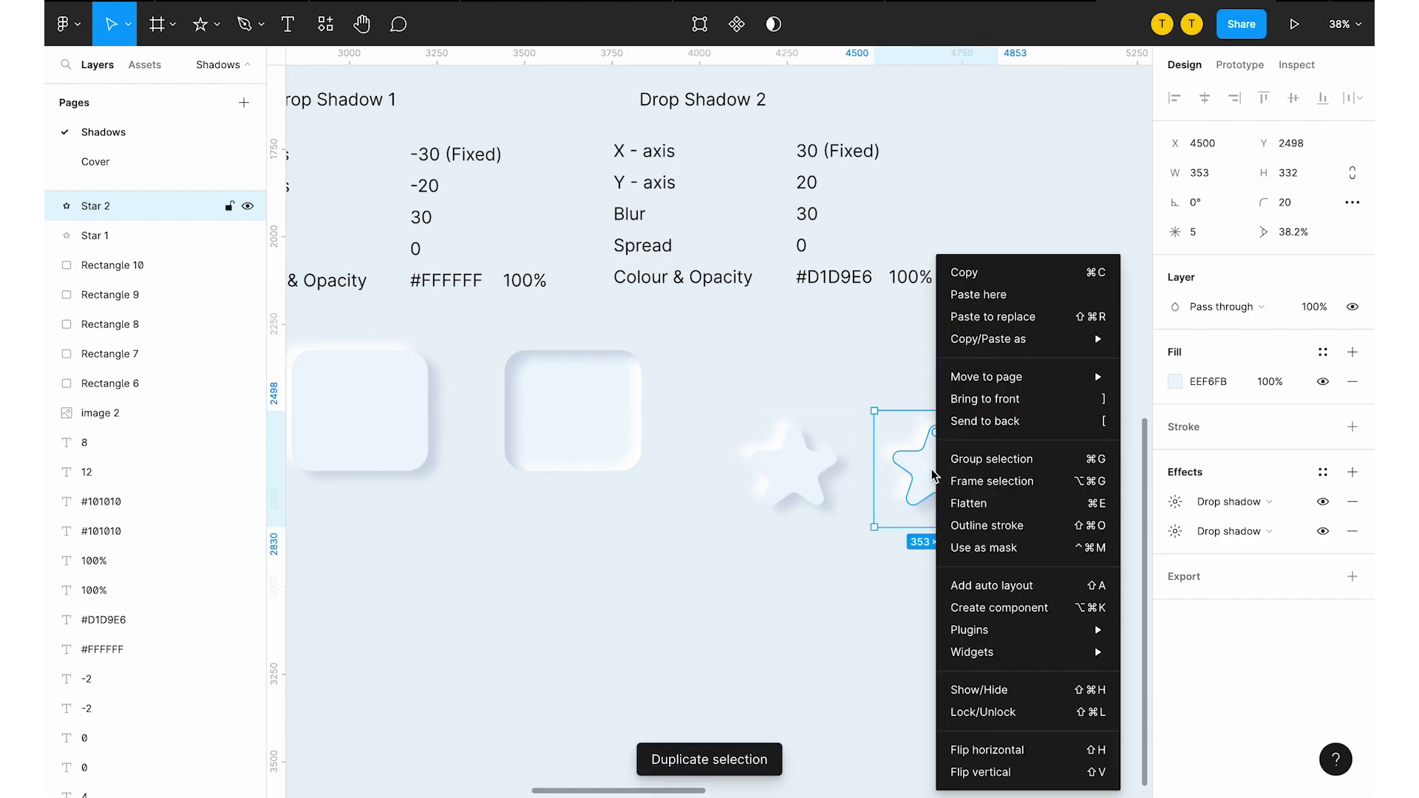
pyautogui.click(889, 474)
pyautogui.hscroll(3, 894, 475)
pyautogui.click(1242, 502)
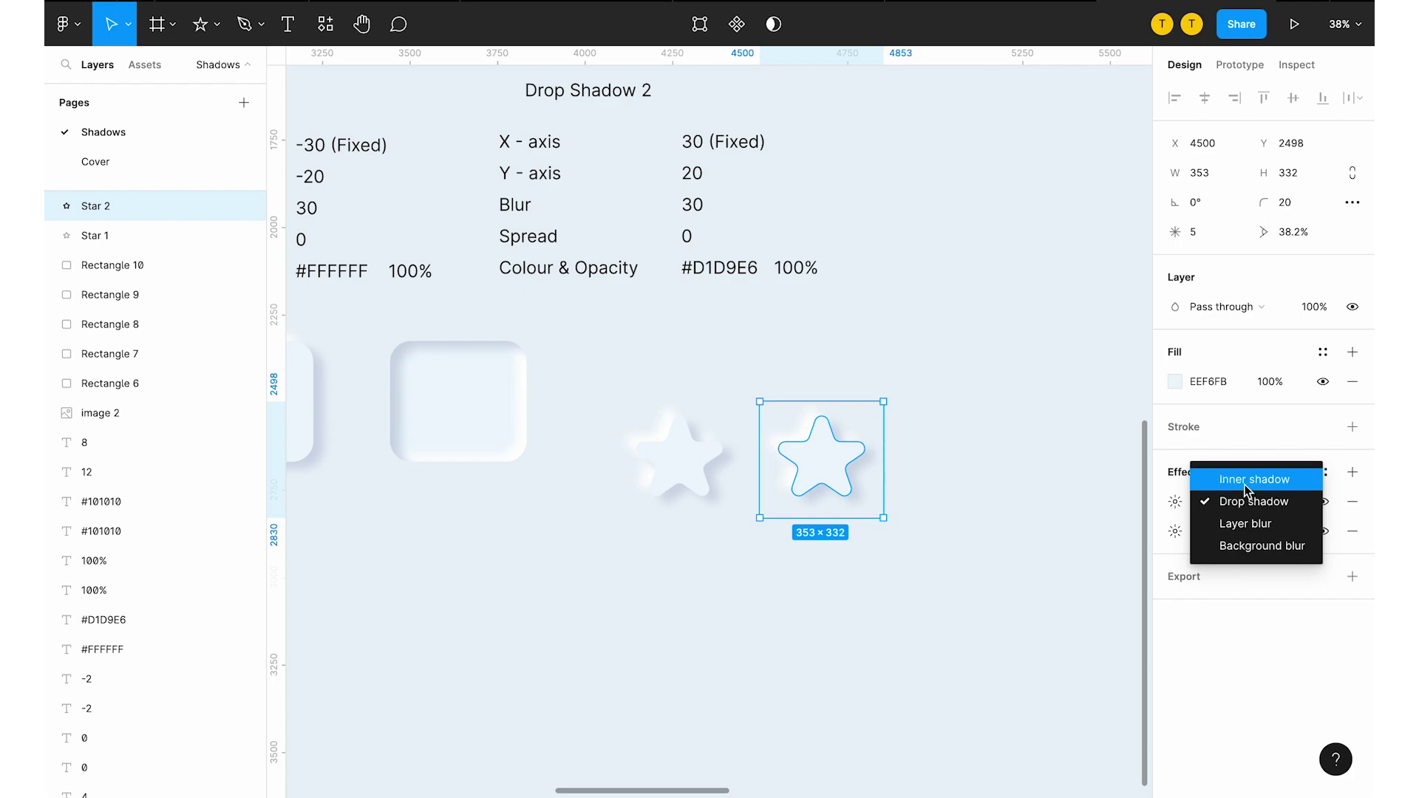
pyautogui.click(1248, 480)
pyautogui.click(1226, 541)
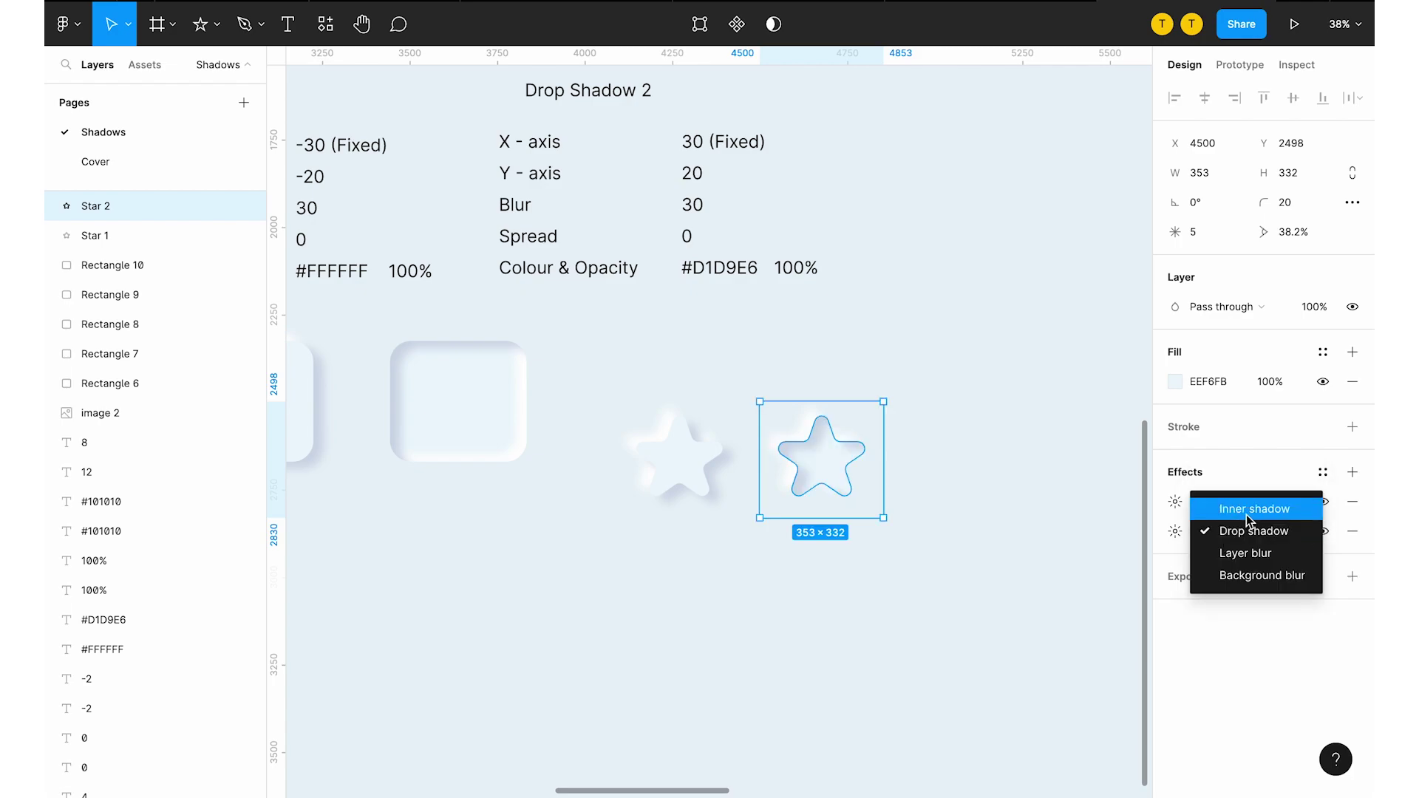
pyautogui.click(1247, 511)
pyautogui.click(895, 613)
pyautogui.scroll(-2, 895, 612)
pyautogui.scroll(-3, 894, 612)
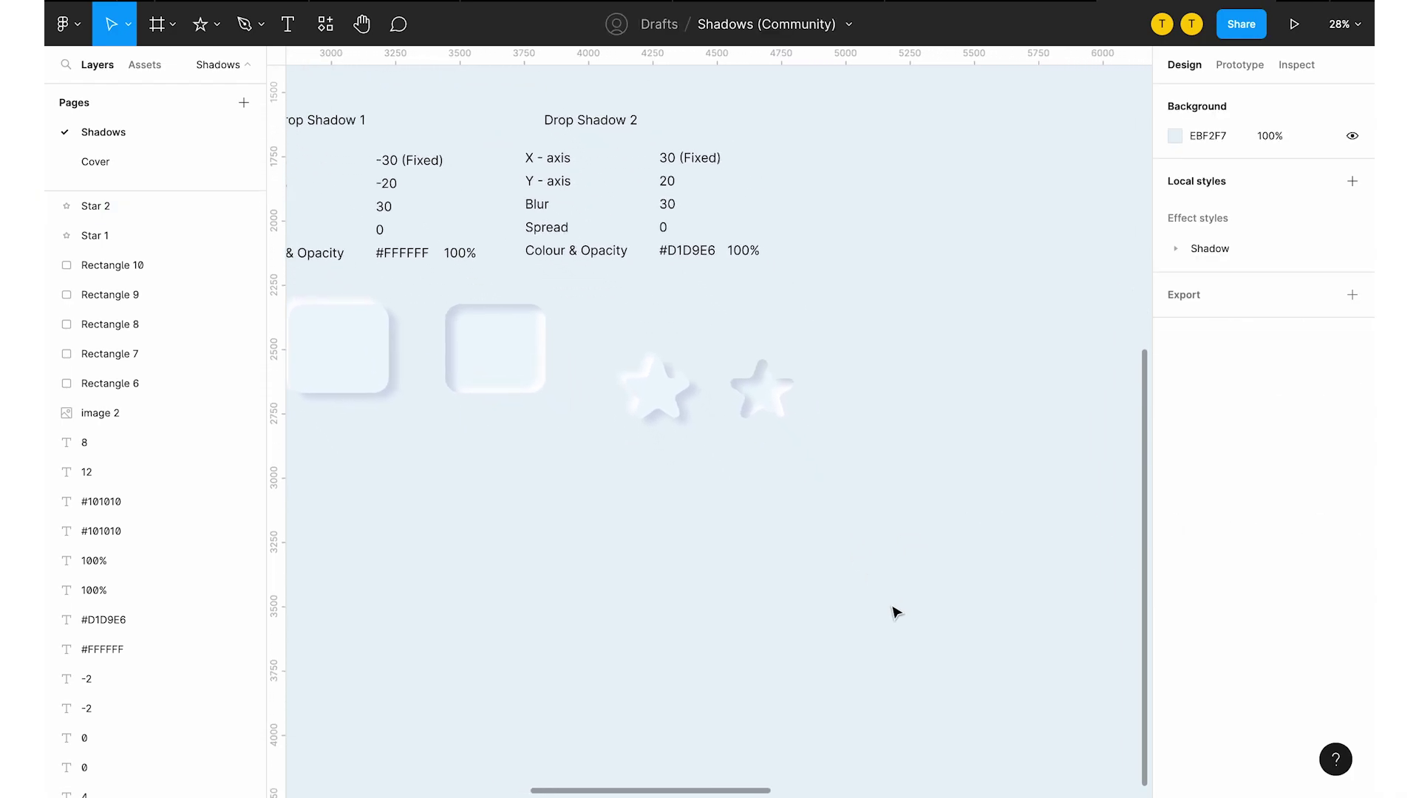
pyautogui.scroll(-2, 894, 612)
pyautogui.scroll(3, 755, 444)
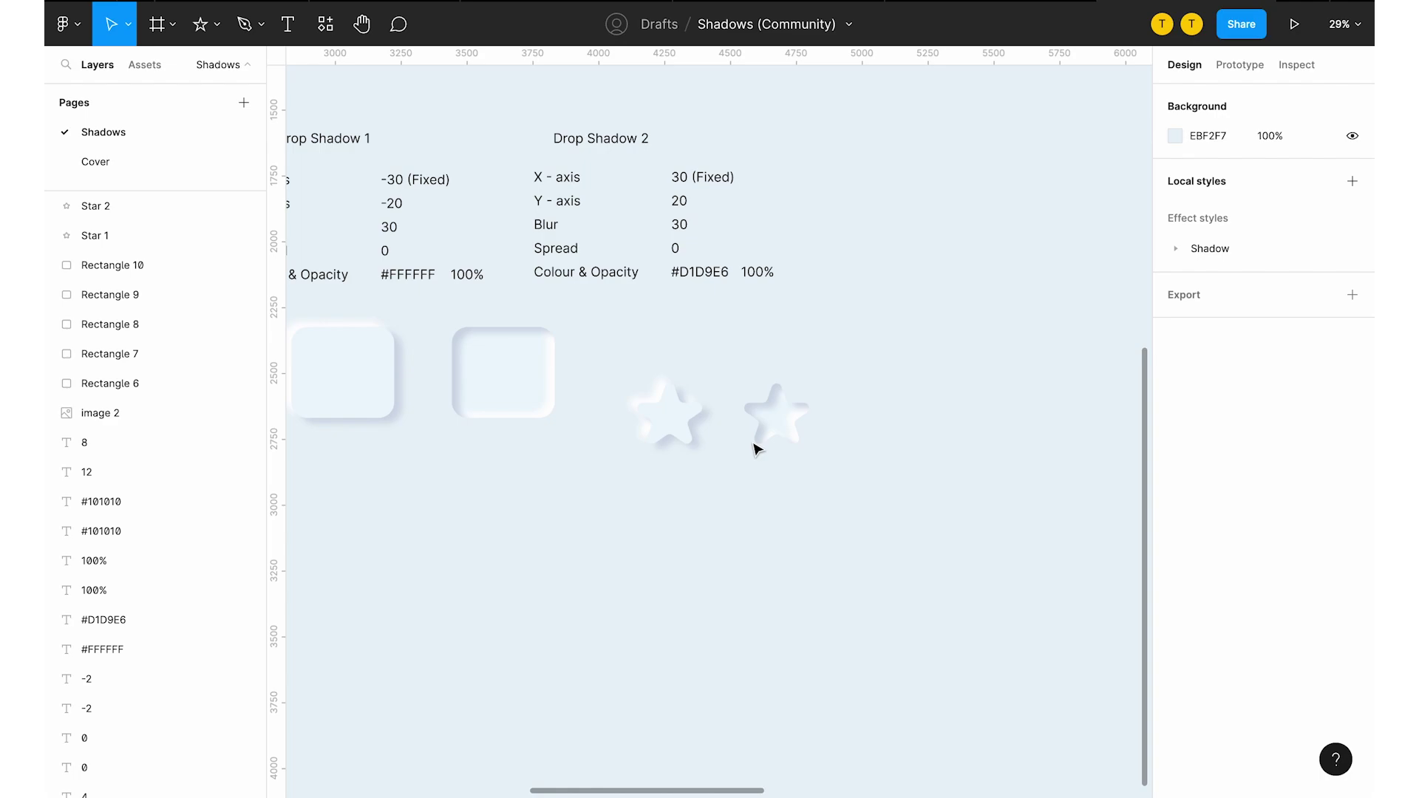
pyautogui.scroll(-3, 755, 447)
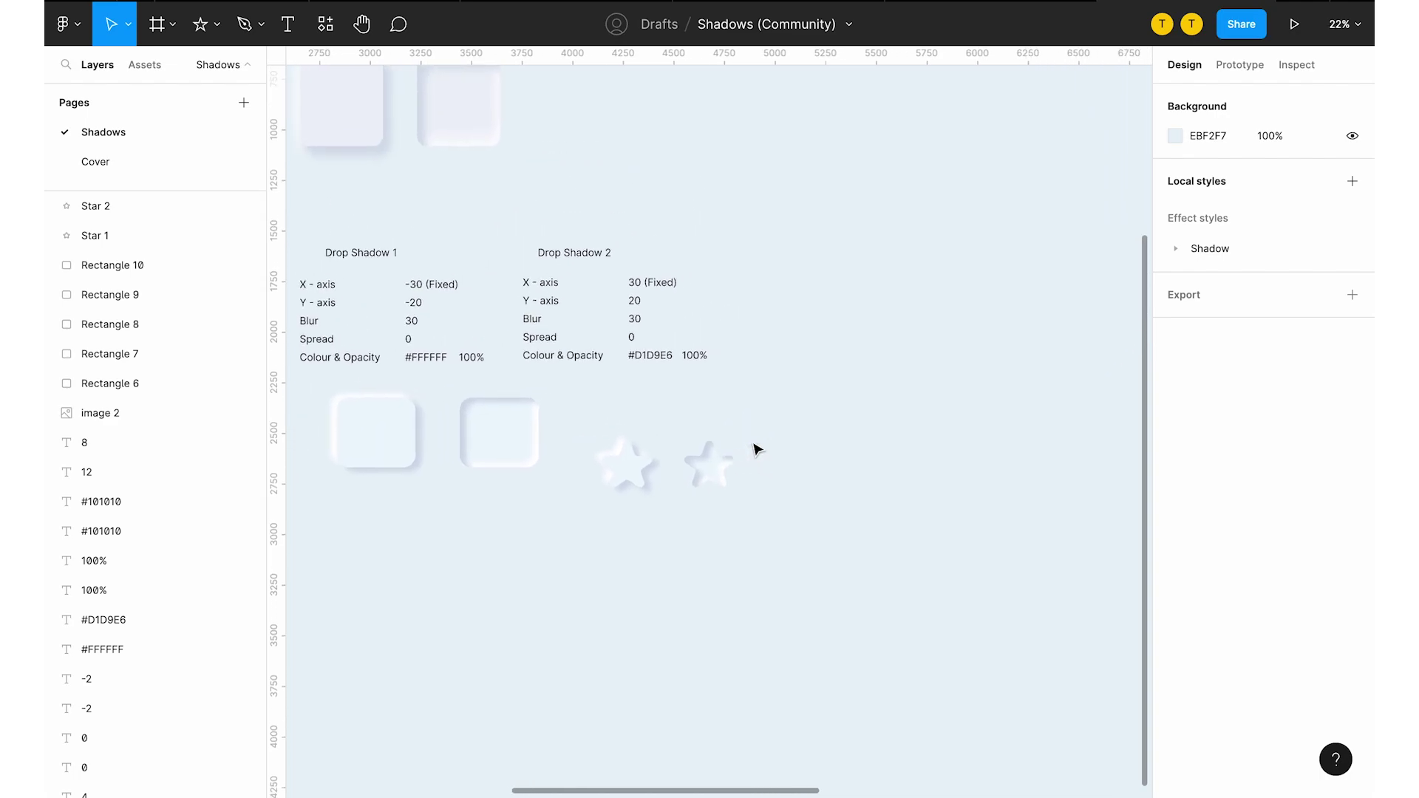
pyautogui.scroll(-1, 755, 447)
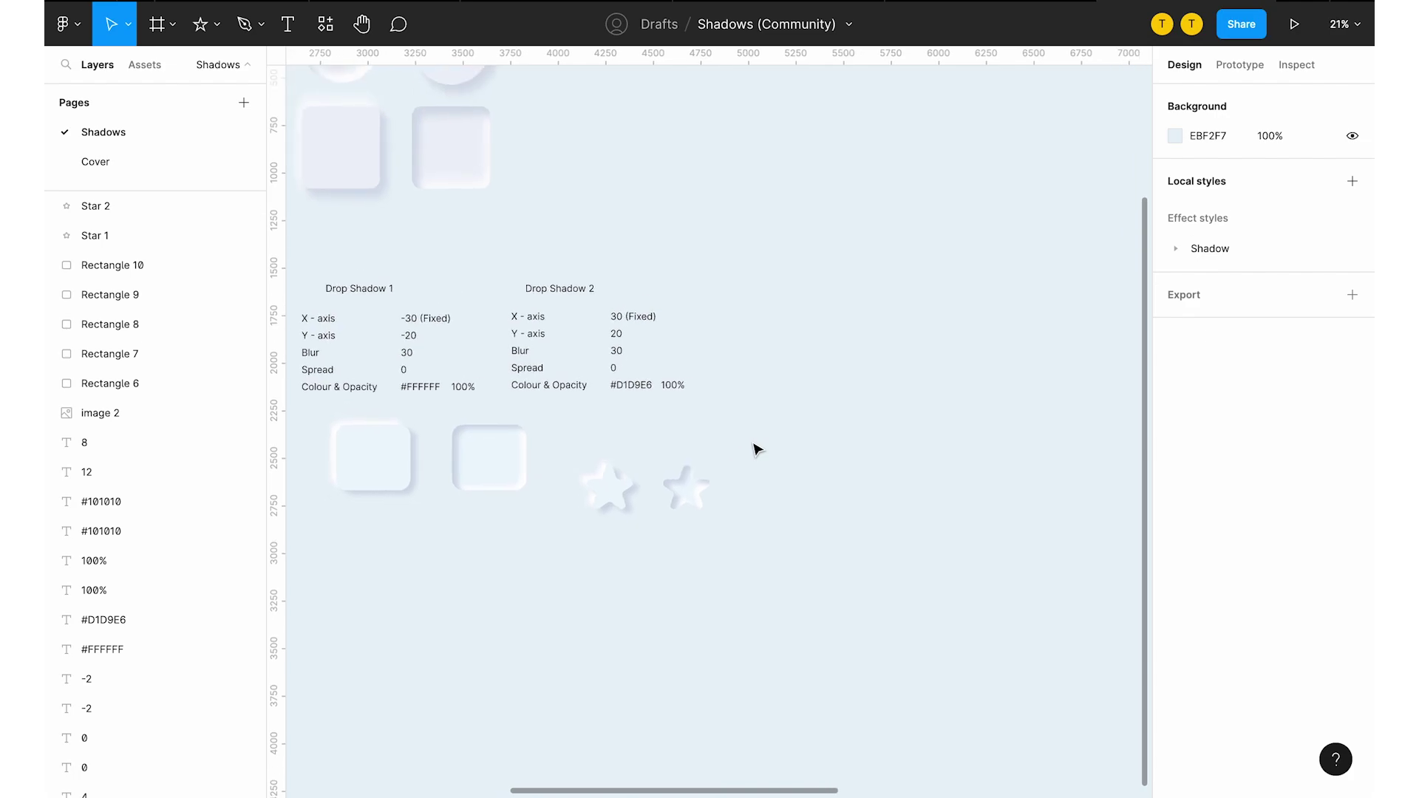
pyautogui.scroll(-3, 757, 448)
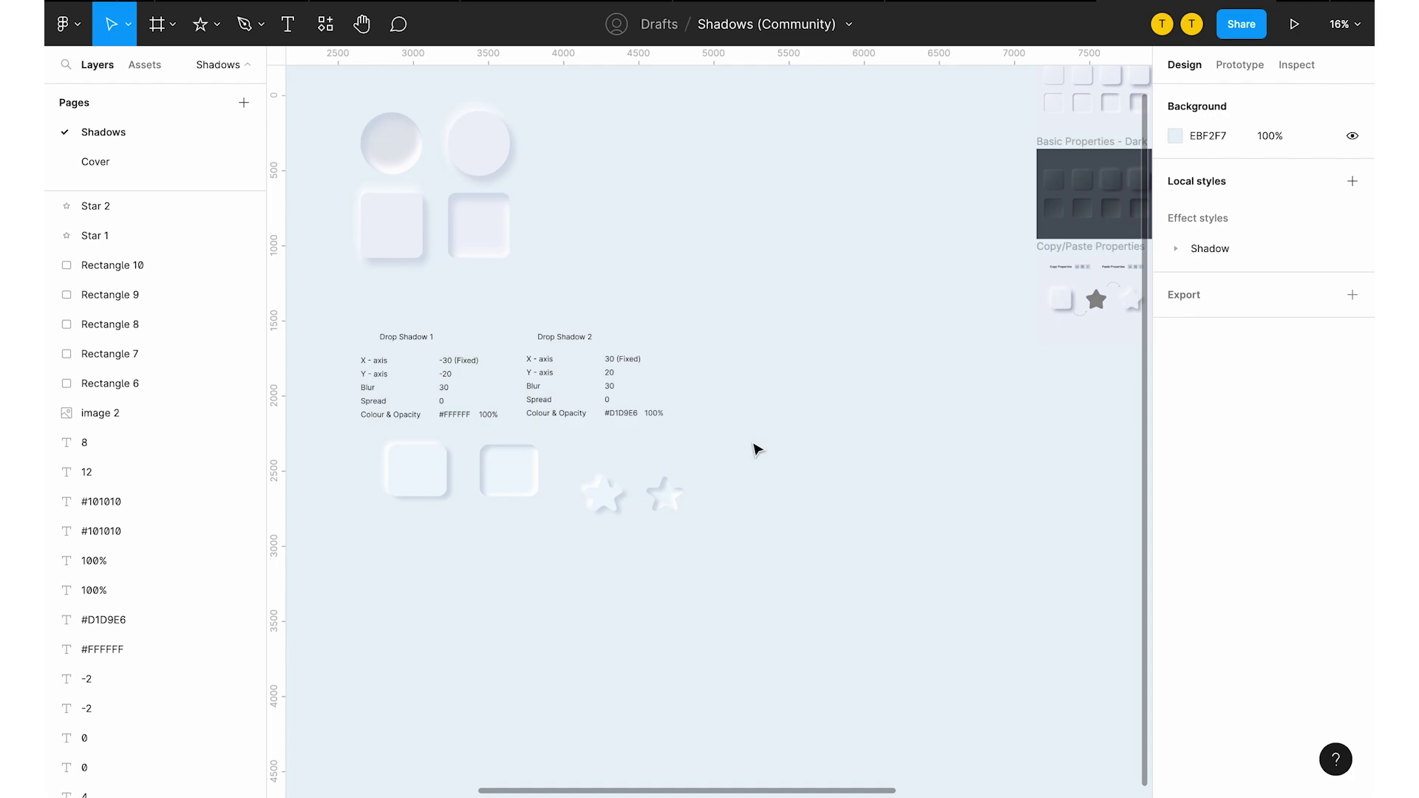
pyautogui.scroll(-2, 756, 448)
pyautogui.hscroll(5, 755, 449)
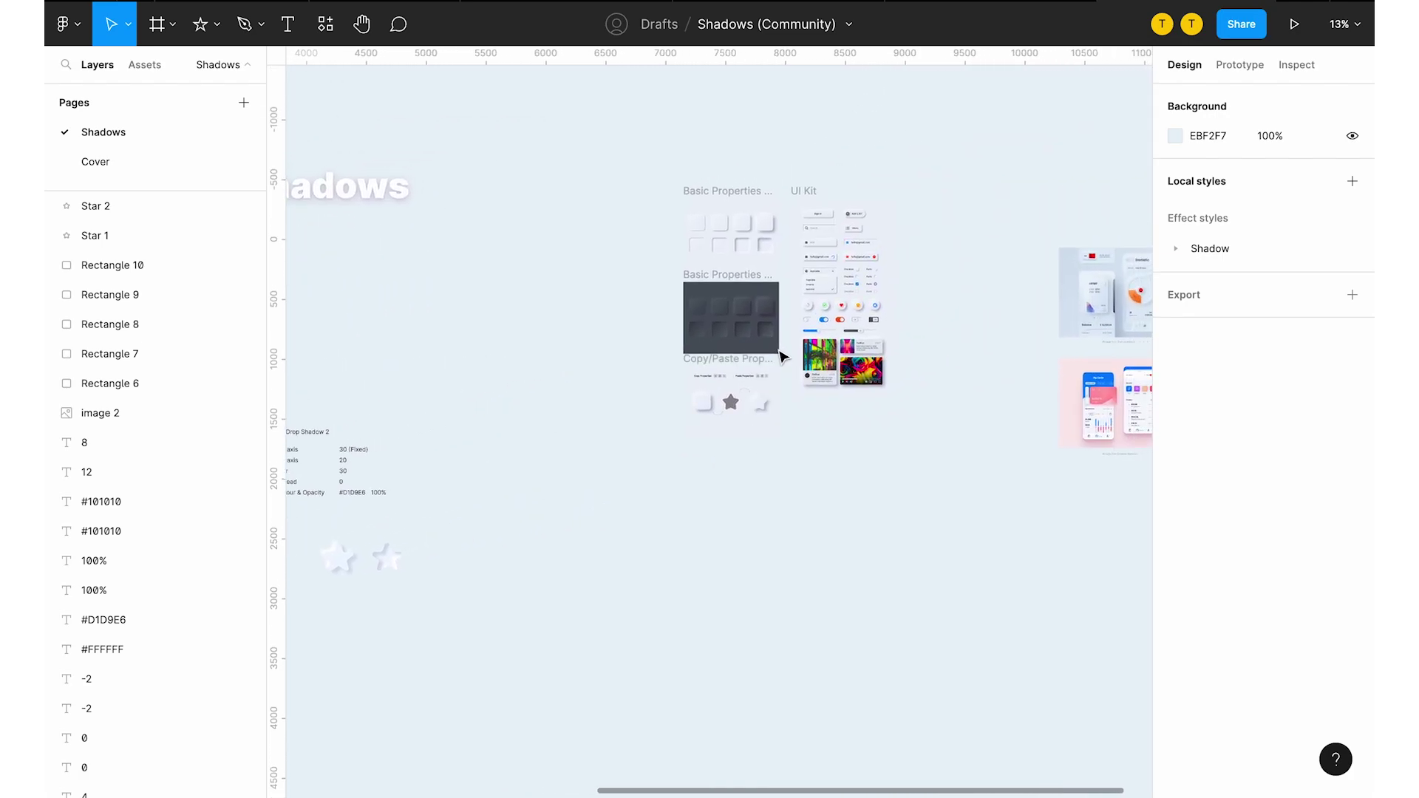
pyautogui.scroll(4, 755, 312)
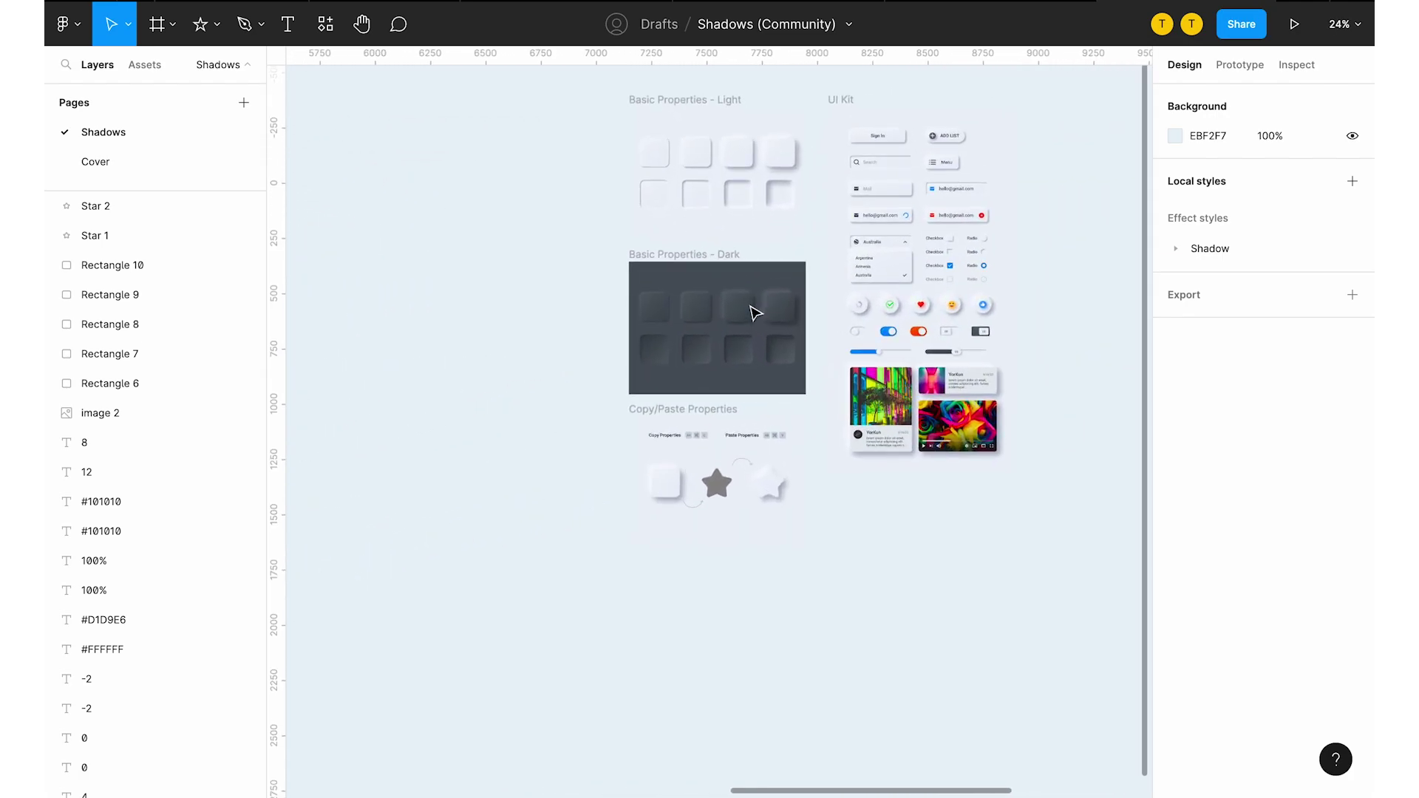
pyautogui.scroll(1, 756, 314)
pyautogui.hscroll(1, 756, 314)
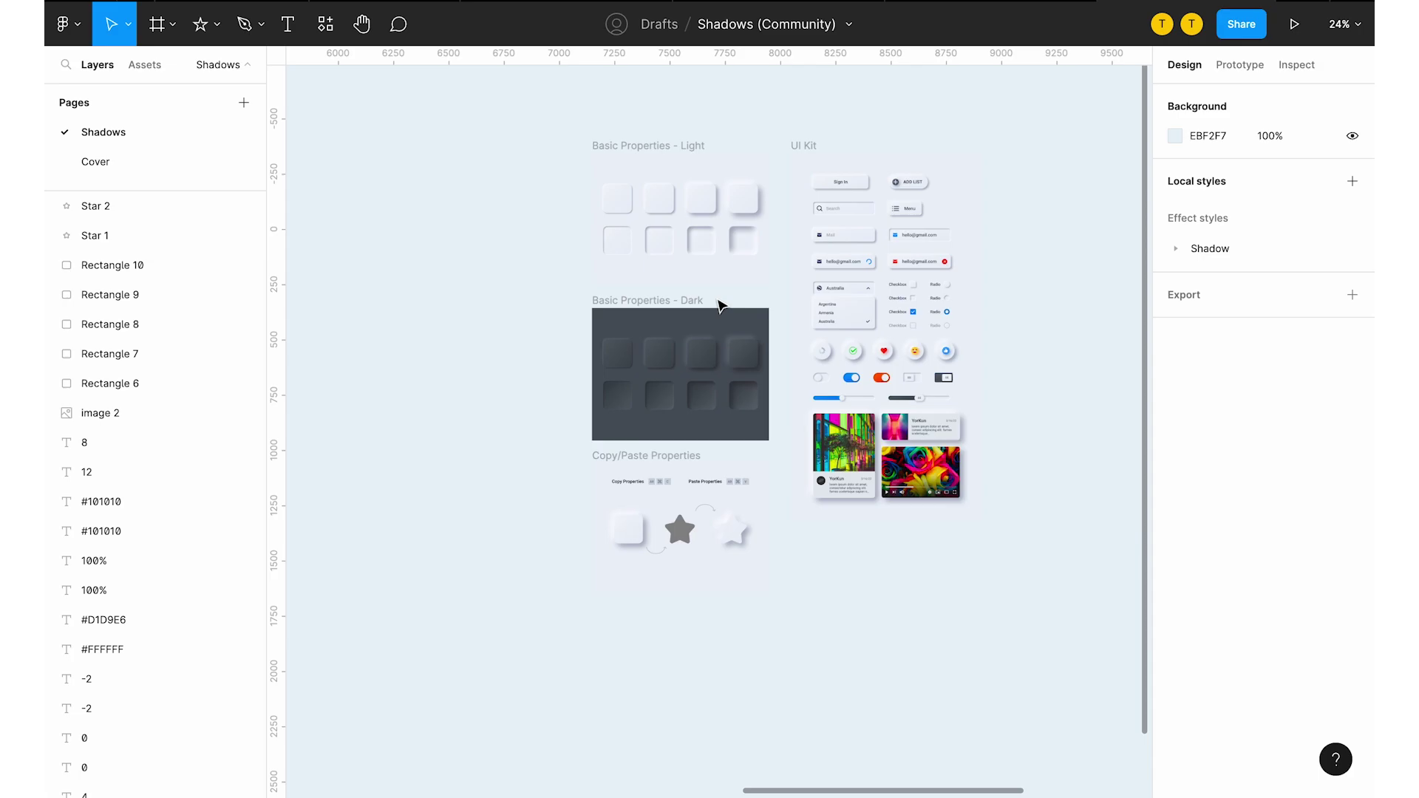
pyautogui.keyDown('ctrl'); pyautogui.scroll(5, 720, 305); pyautogui.keyUp('ctrl')
pyautogui.scroll(-10, 593, 586)
pyautogui.scroll(2, 592, 588)
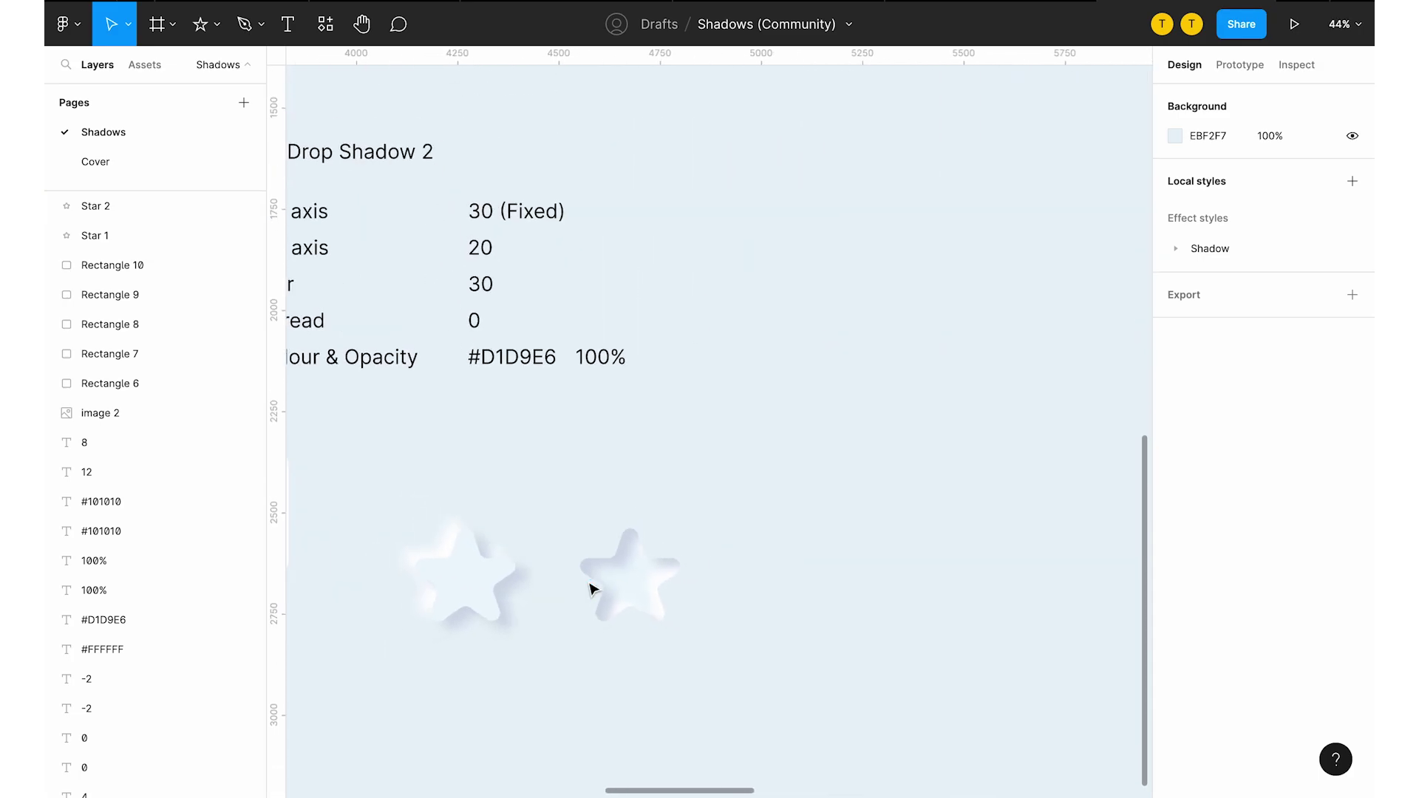
pyautogui.keyDown('ctrl'); pyautogui.scroll(-3, 593, 588); pyautogui.keyUp('ctrl')
pyautogui.hscroll(15, 929, 308)
pyautogui.keyDown('ctrl'); pyautogui.scroll(8, 929, 307); pyautogui.keyUp('ctrl')
pyautogui.scroll(3, 927, 309)
pyautogui.scroll(-2, 926, 310)
pyautogui.scroll(-5, 927, 311)
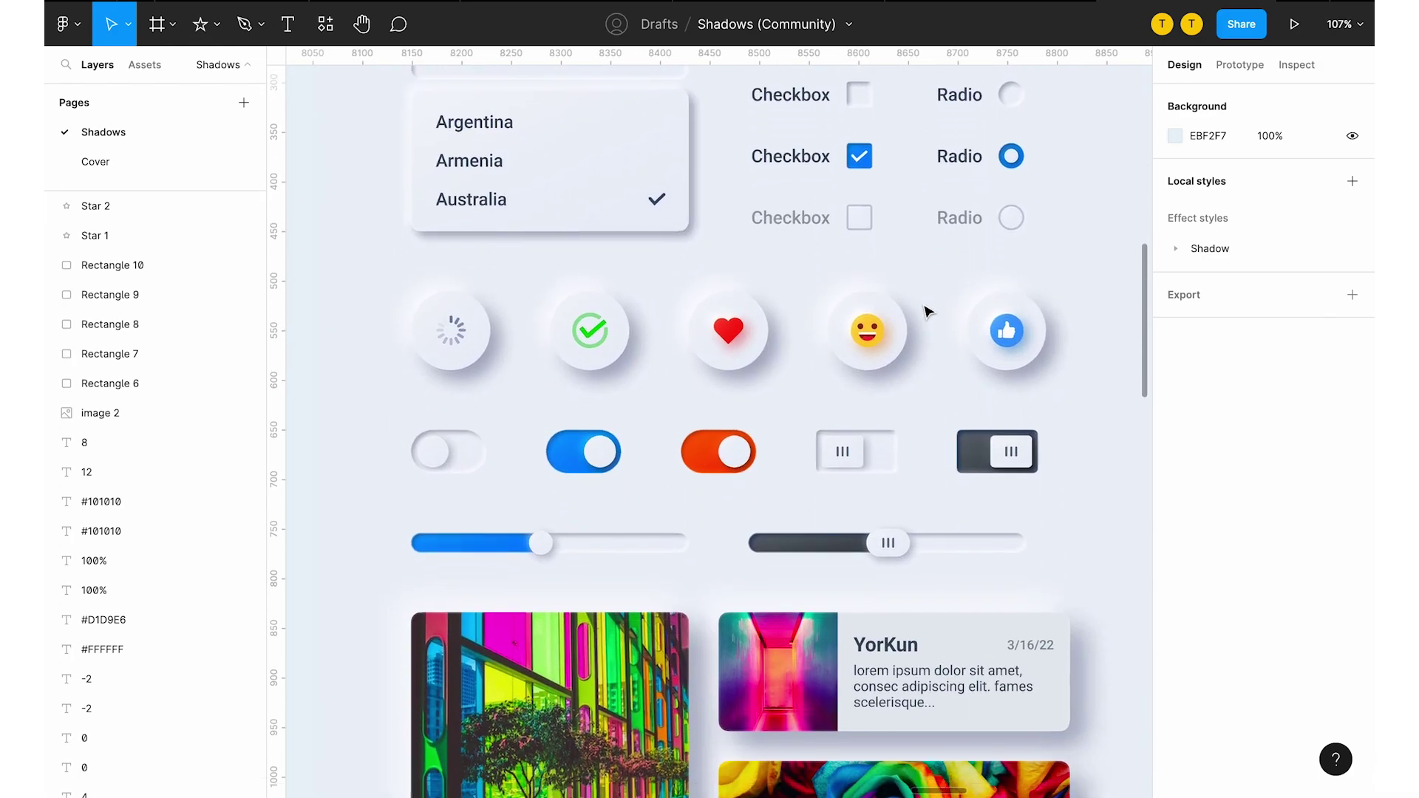
pyautogui.keyDown('ctrl'); pyautogui.scroll(-3, 794, 385); pyautogui.keyUp('ctrl')
pyautogui.keyDown('ctrl'); pyautogui.scroll(-3, 797, 385); pyautogui.keyUp('ctrl')
pyautogui.hscroll(8, 792, 386)
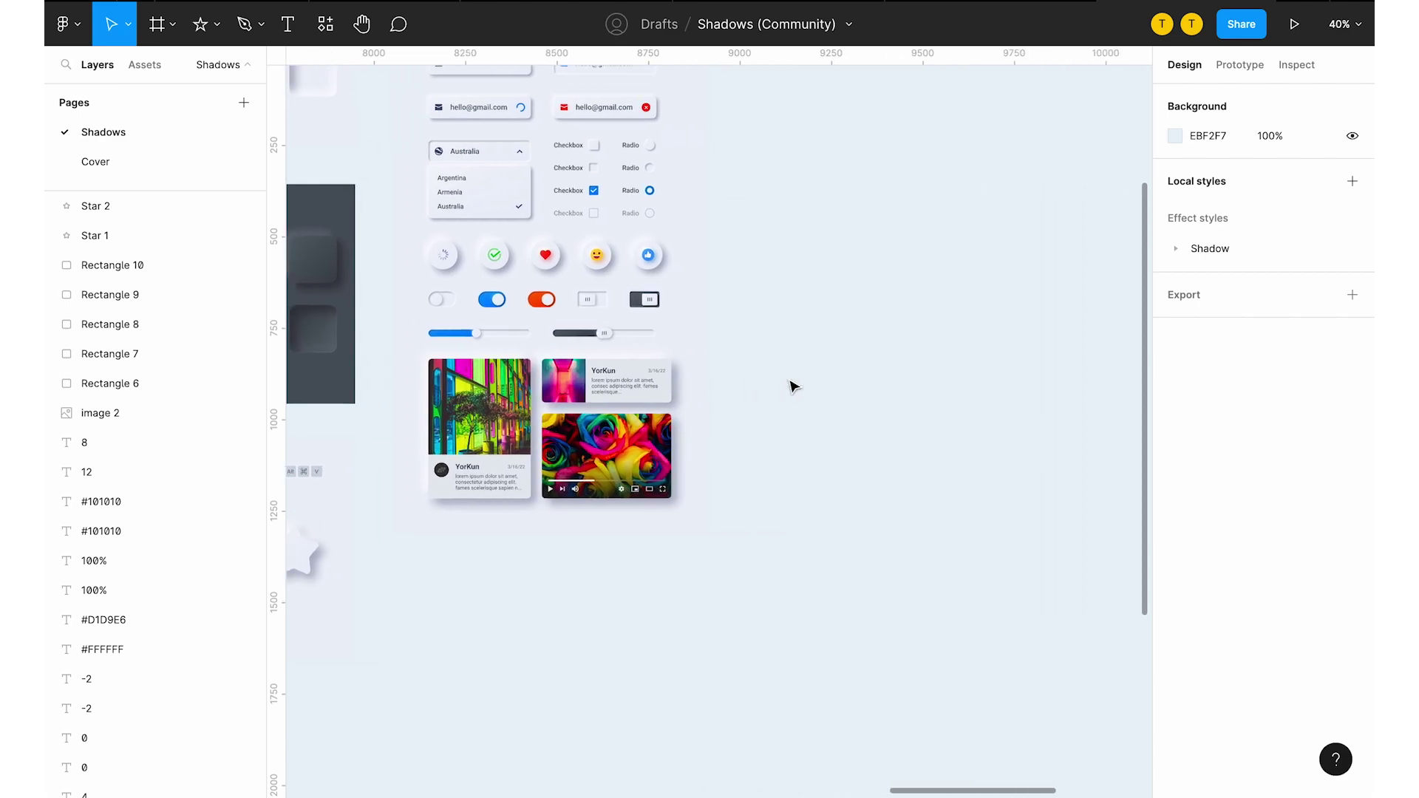
pyautogui.hscroll(10, 791, 385)
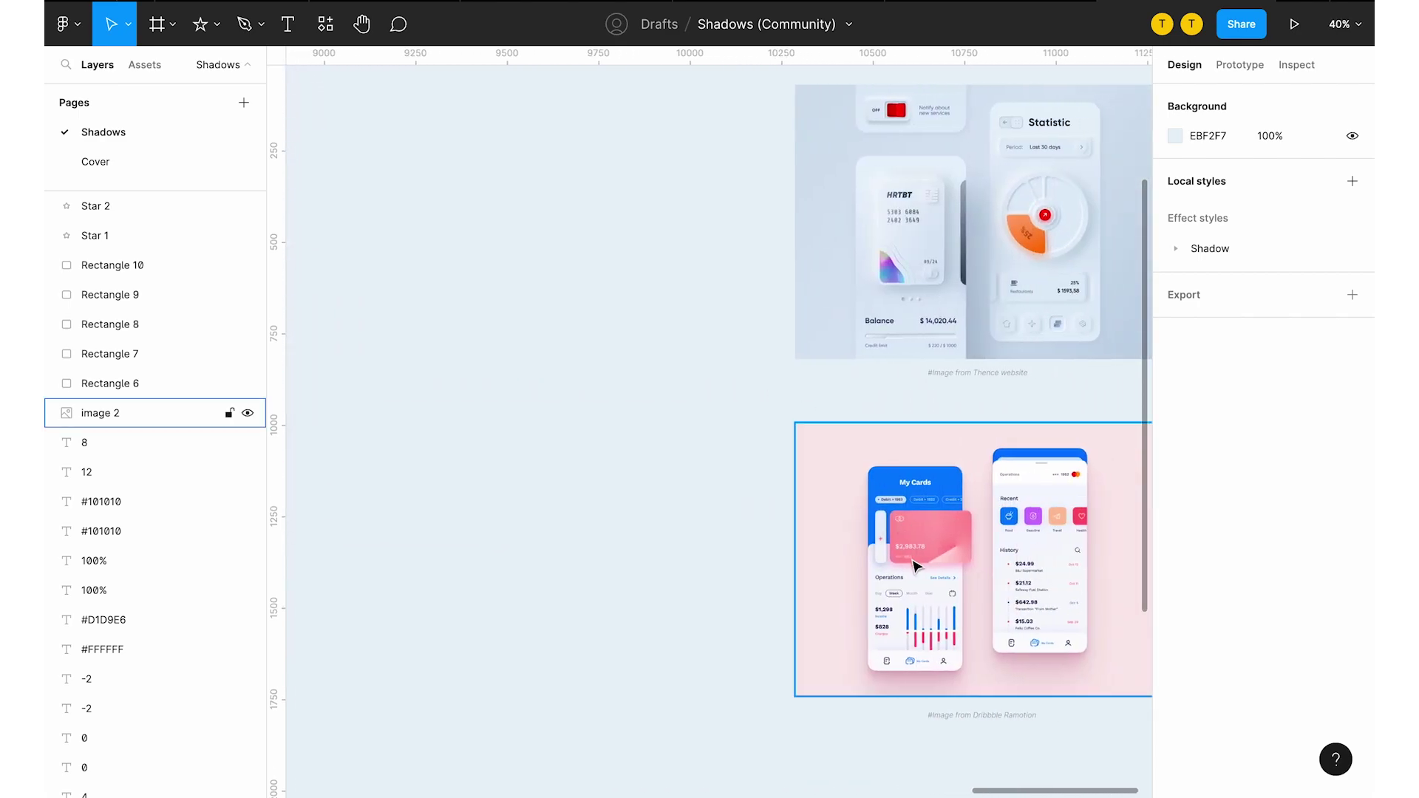
pyautogui.keyDown('ctrl'); pyautogui.scroll(6, 915, 566); pyautogui.keyUp('ctrl')
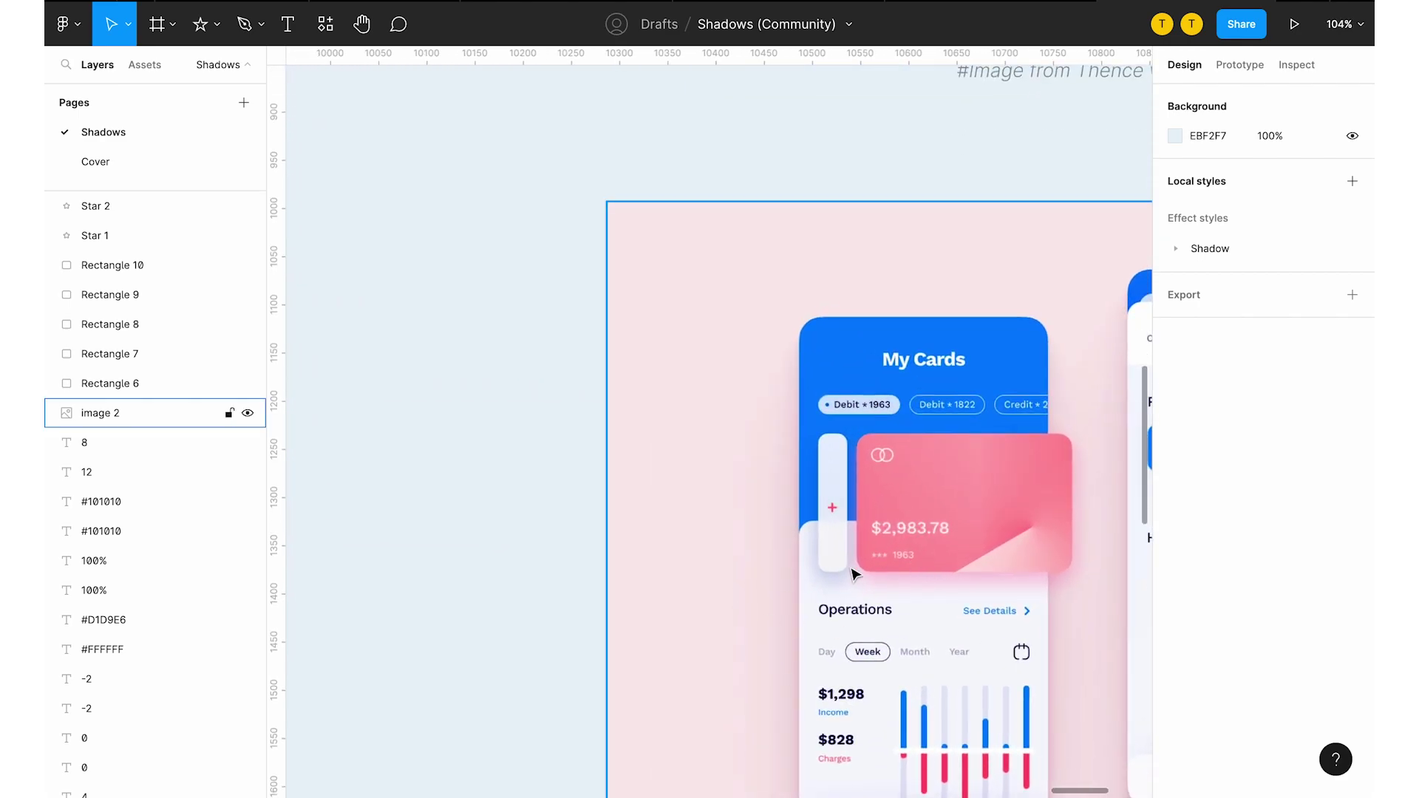
pyautogui.keyDown('ctrl'); pyautogui.scroll(-5, 854, 575); pyautogui.keyUp('ctrl')
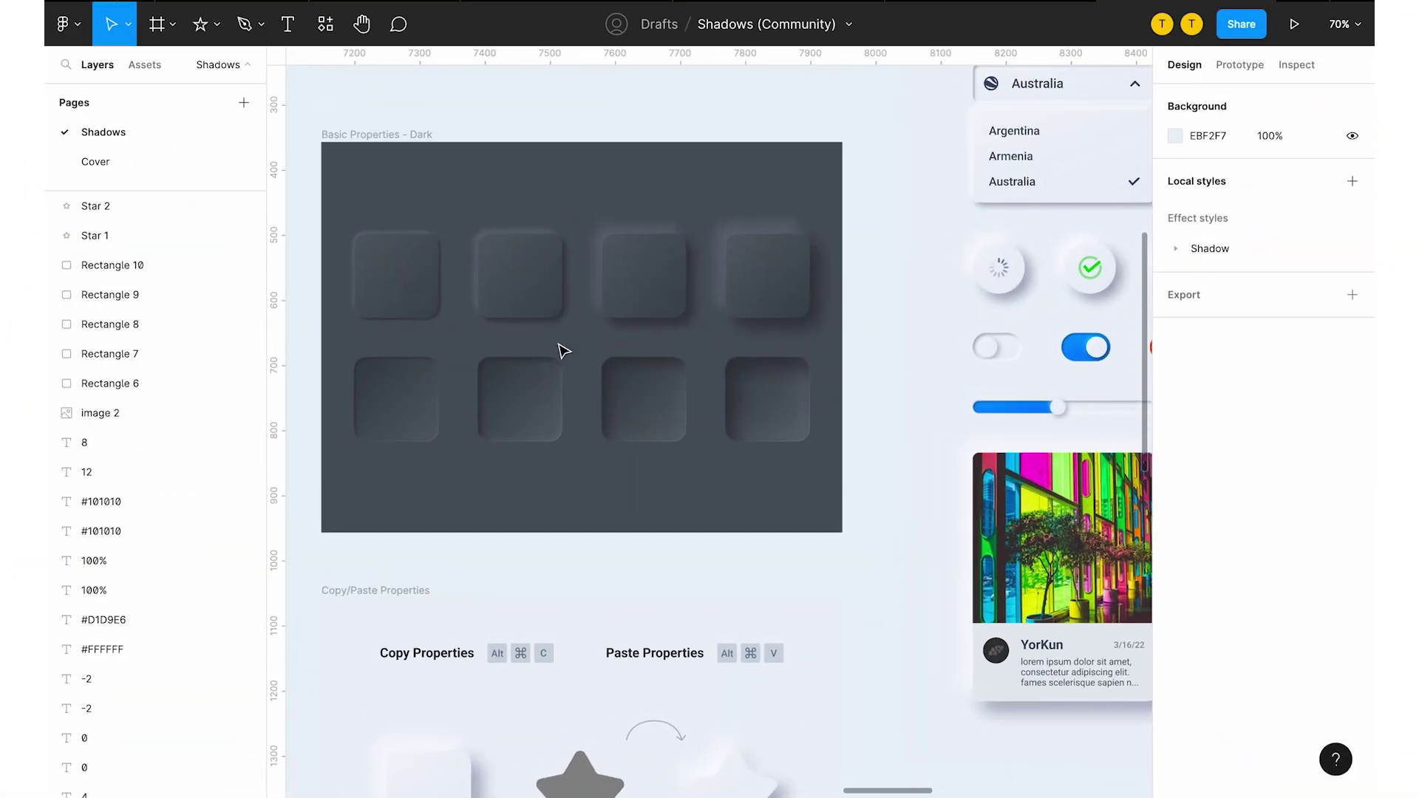
pyautogui.keyDown('ctrl'); pyautogui.scroll(3, 564, 351); pyautogui.keyUp('ctrl')
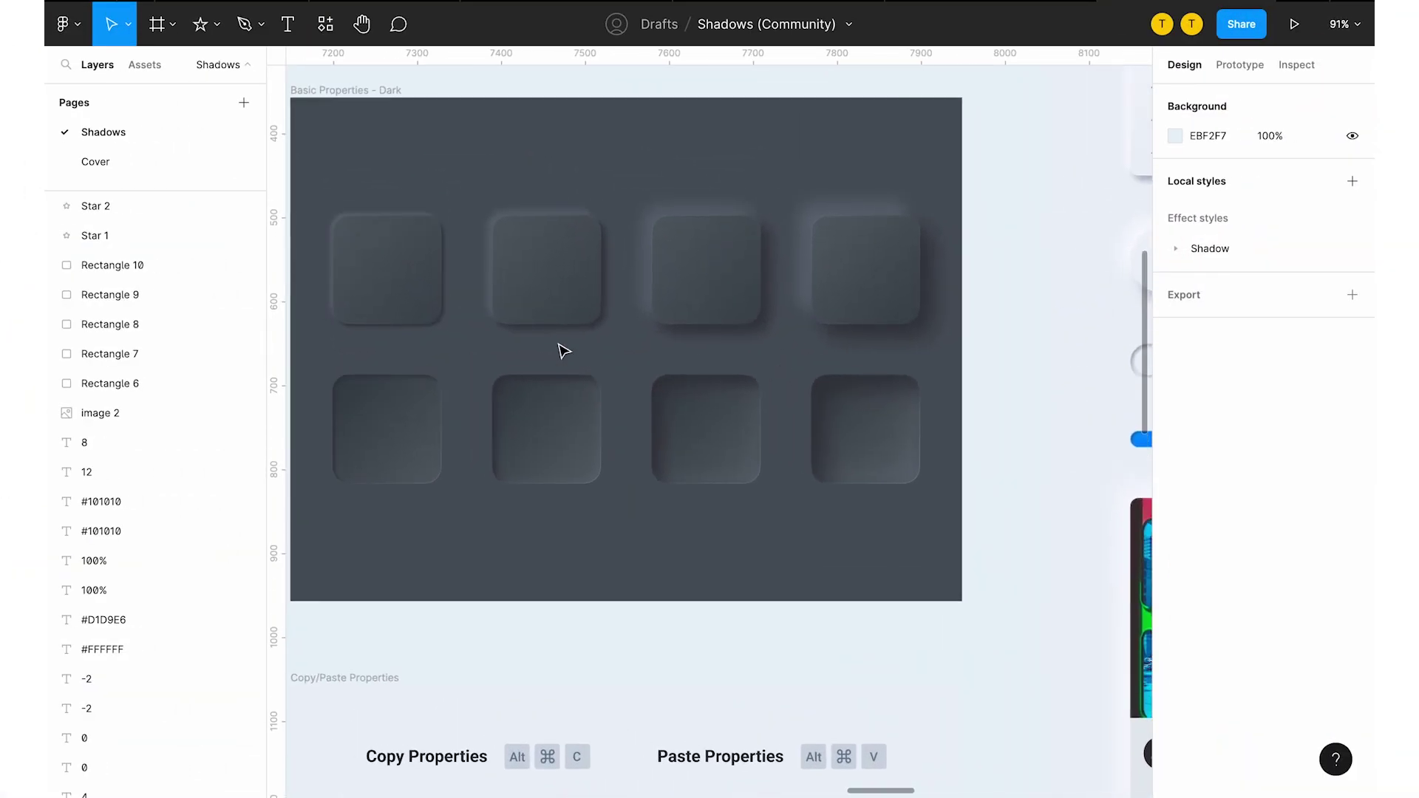